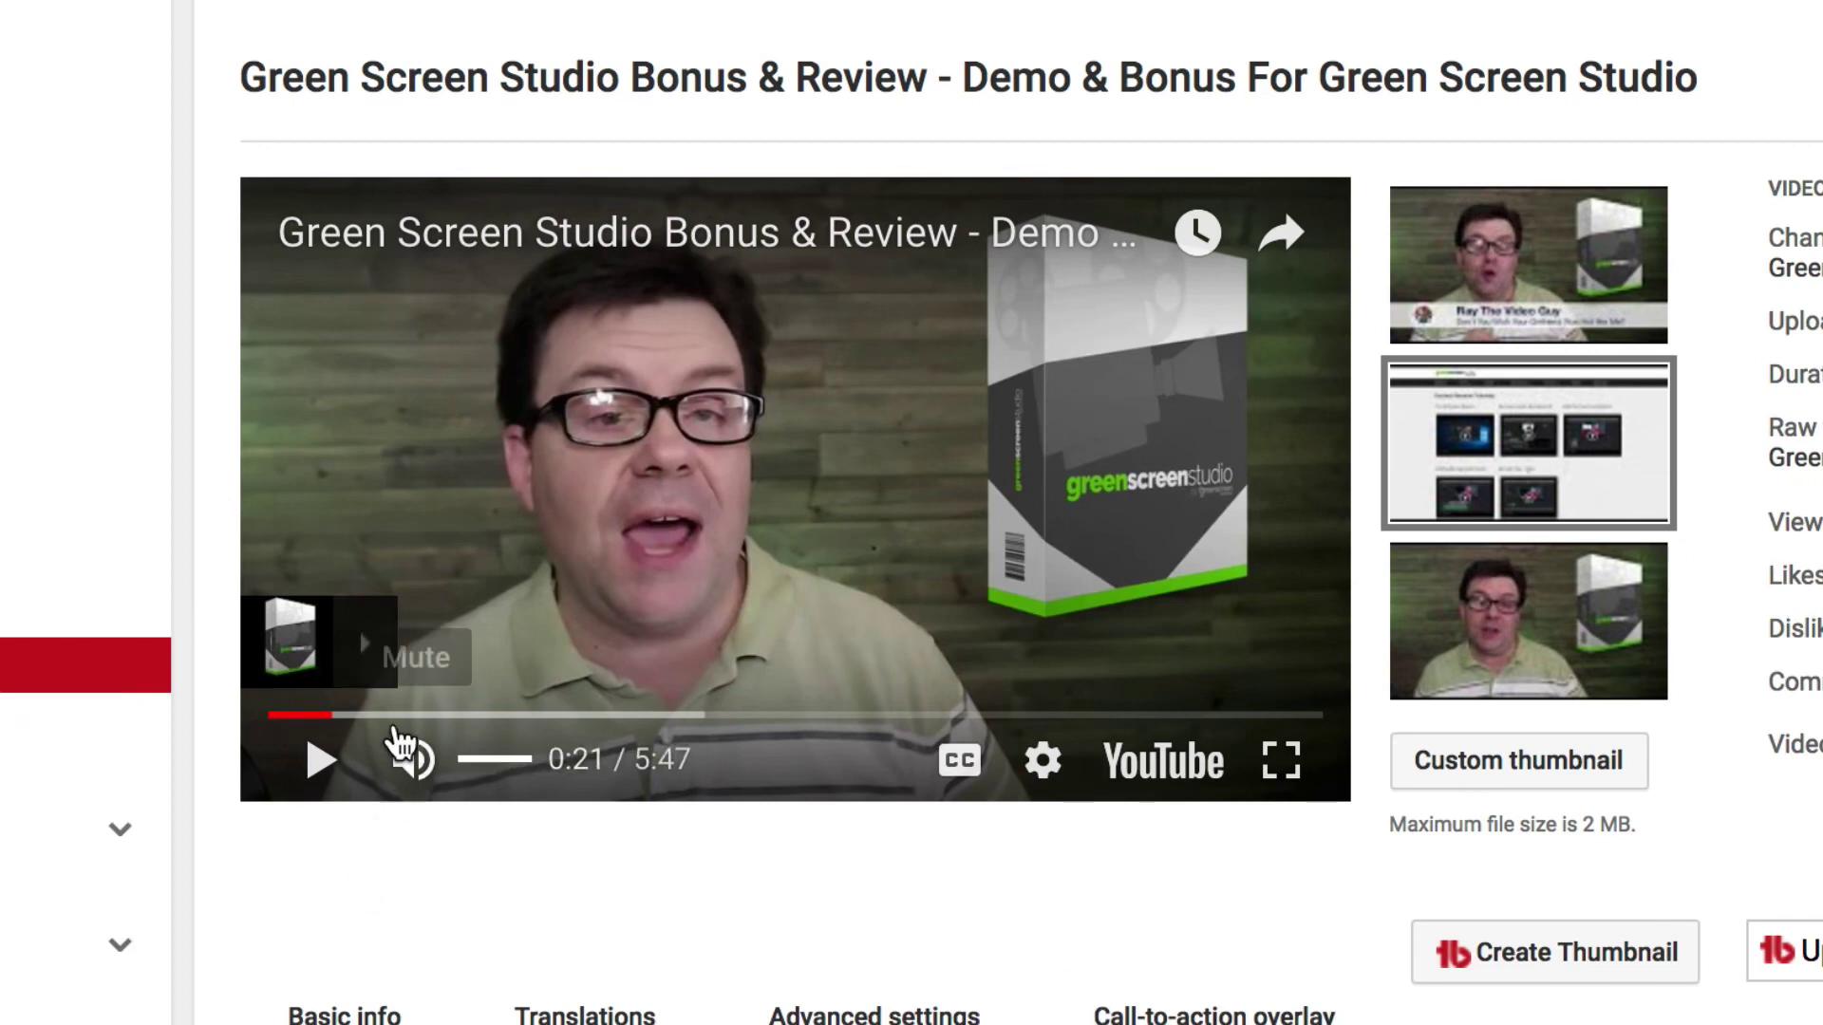
Step: Bring up the watch page for 'VidAgency Ally Review - A Review Of VidAgency Ally'
{"action": "mouse_move", "coordinate": [375, 655]}
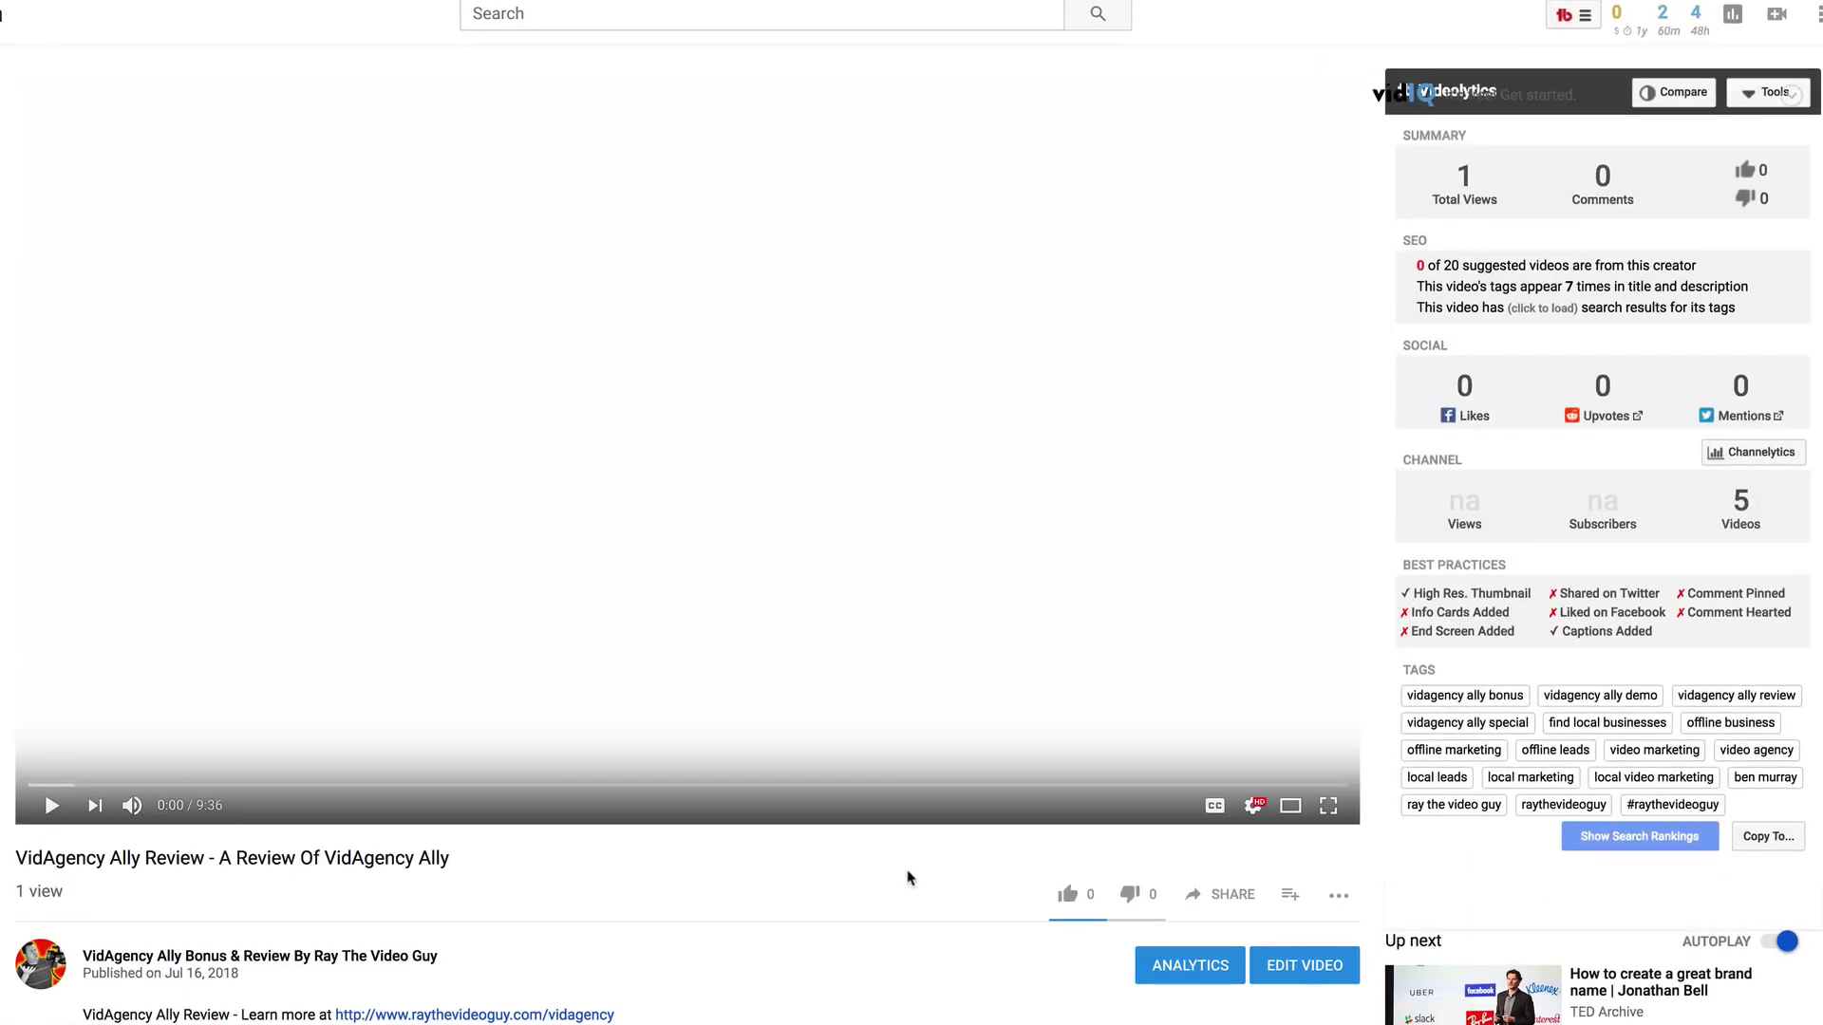
Step: Go from the watch page to the video's edit page in Creator Studio
{"action": "scroll", "coordinate": [911, 874], "scroll_direction": "down", "scroll_amount": 3}
{"action": "left_click", "coordinate": [1312, 810]}
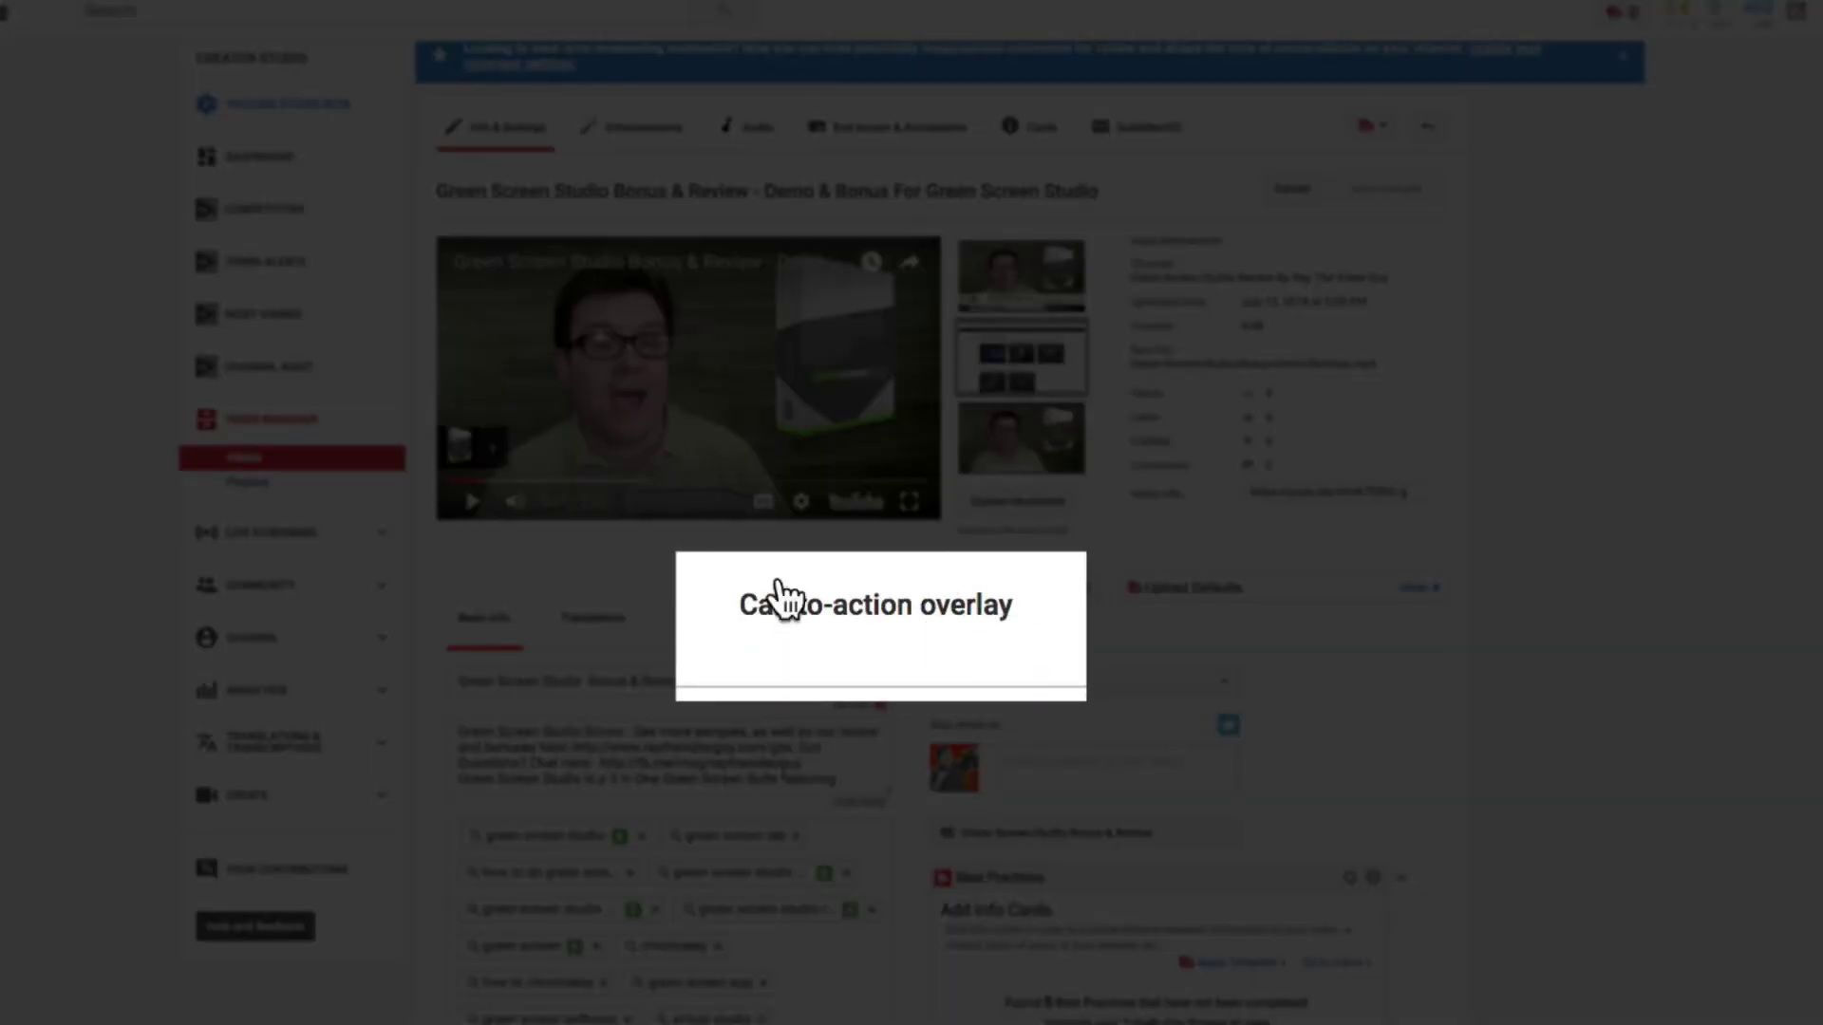
Step: Inspect the 'Green Screen Studio Bonus' overlay's headline, banner preview and display URL
{"action": "left_click", "coordinate": [873, 619]}
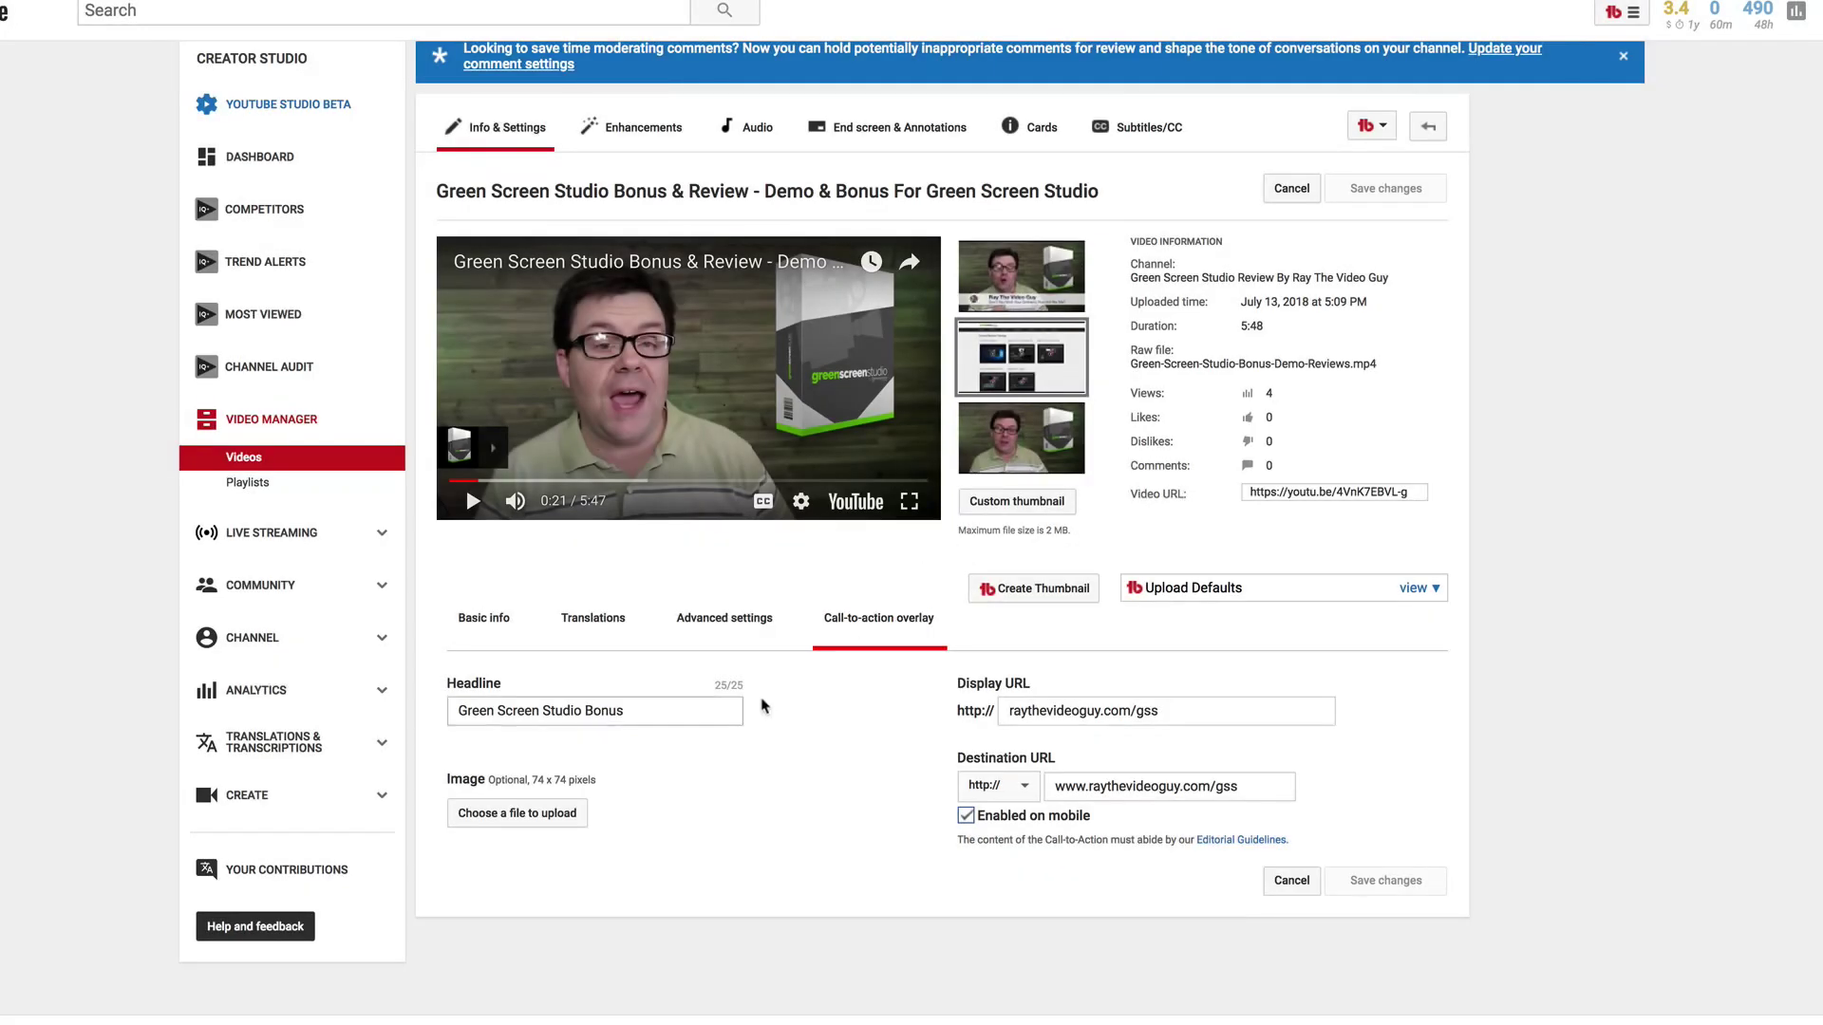
{"action": "left_click_drag", "start_coordinate": [664, 707], "coordinate": [462, 703]}
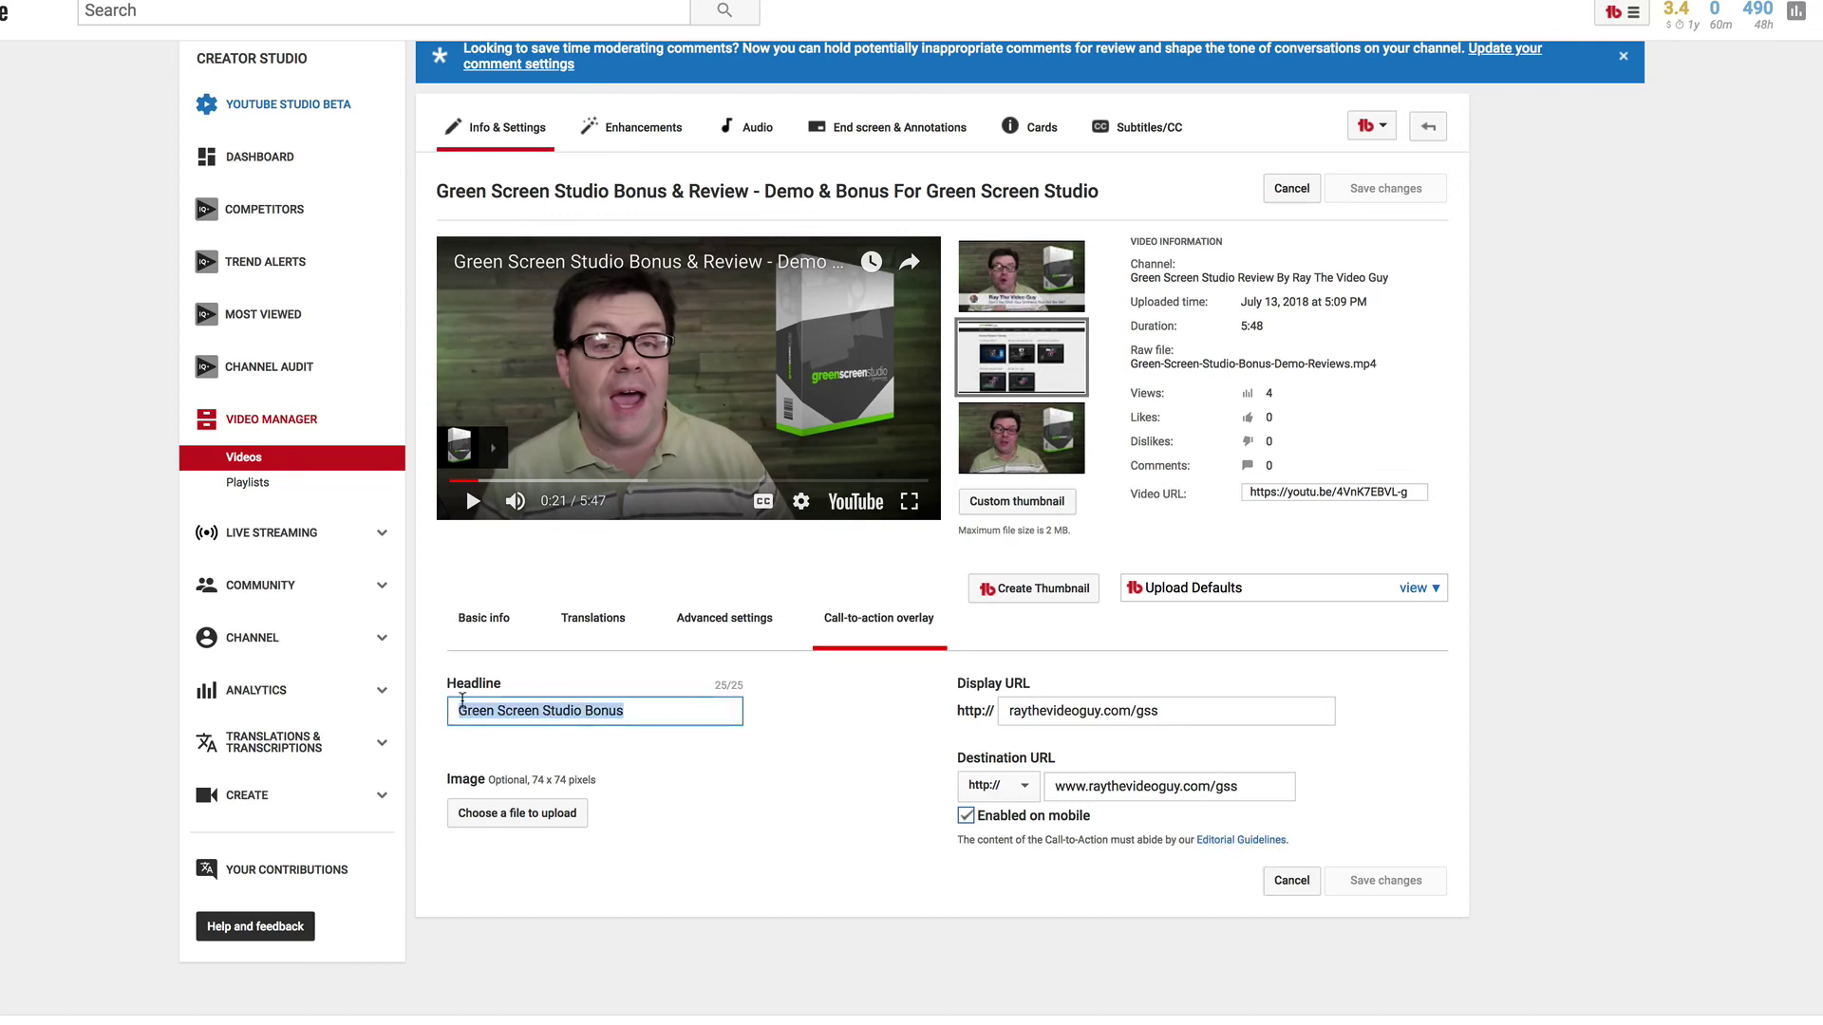
{"action": "left_click", "coordinate": [513, 524]}
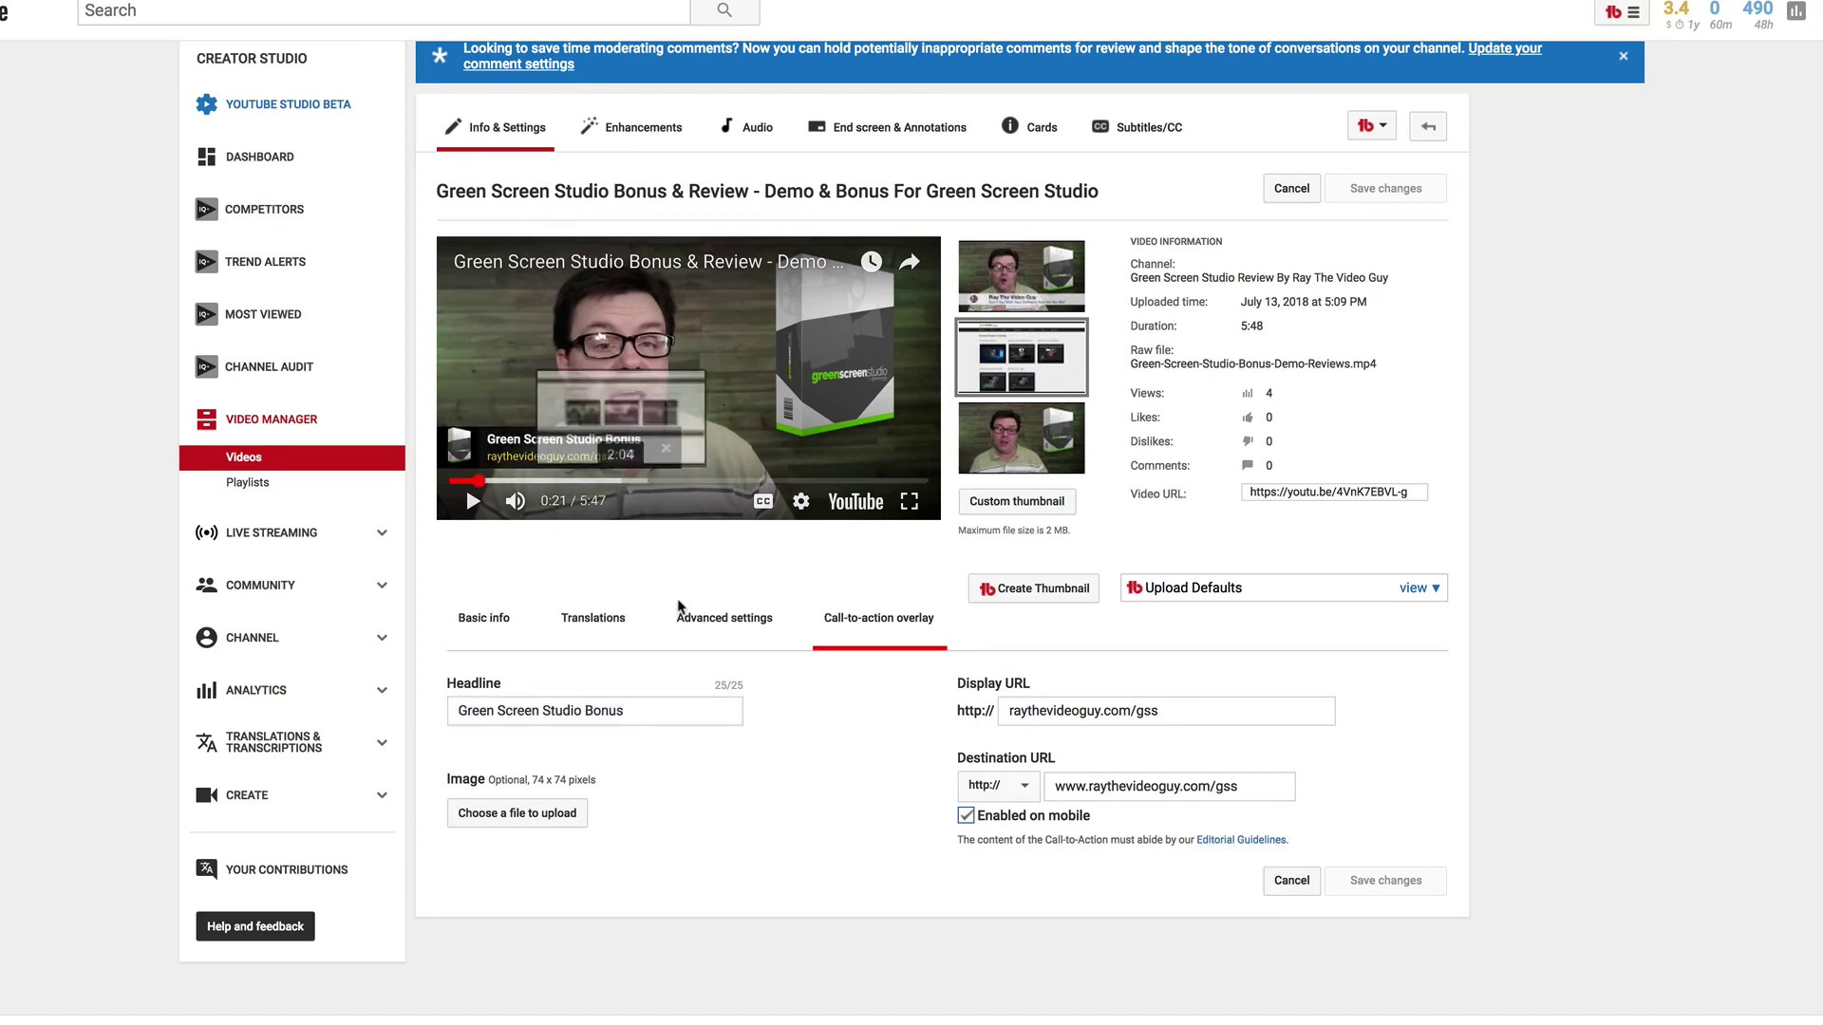
{"action": "left_click", "coordinate": [1177, 714]}
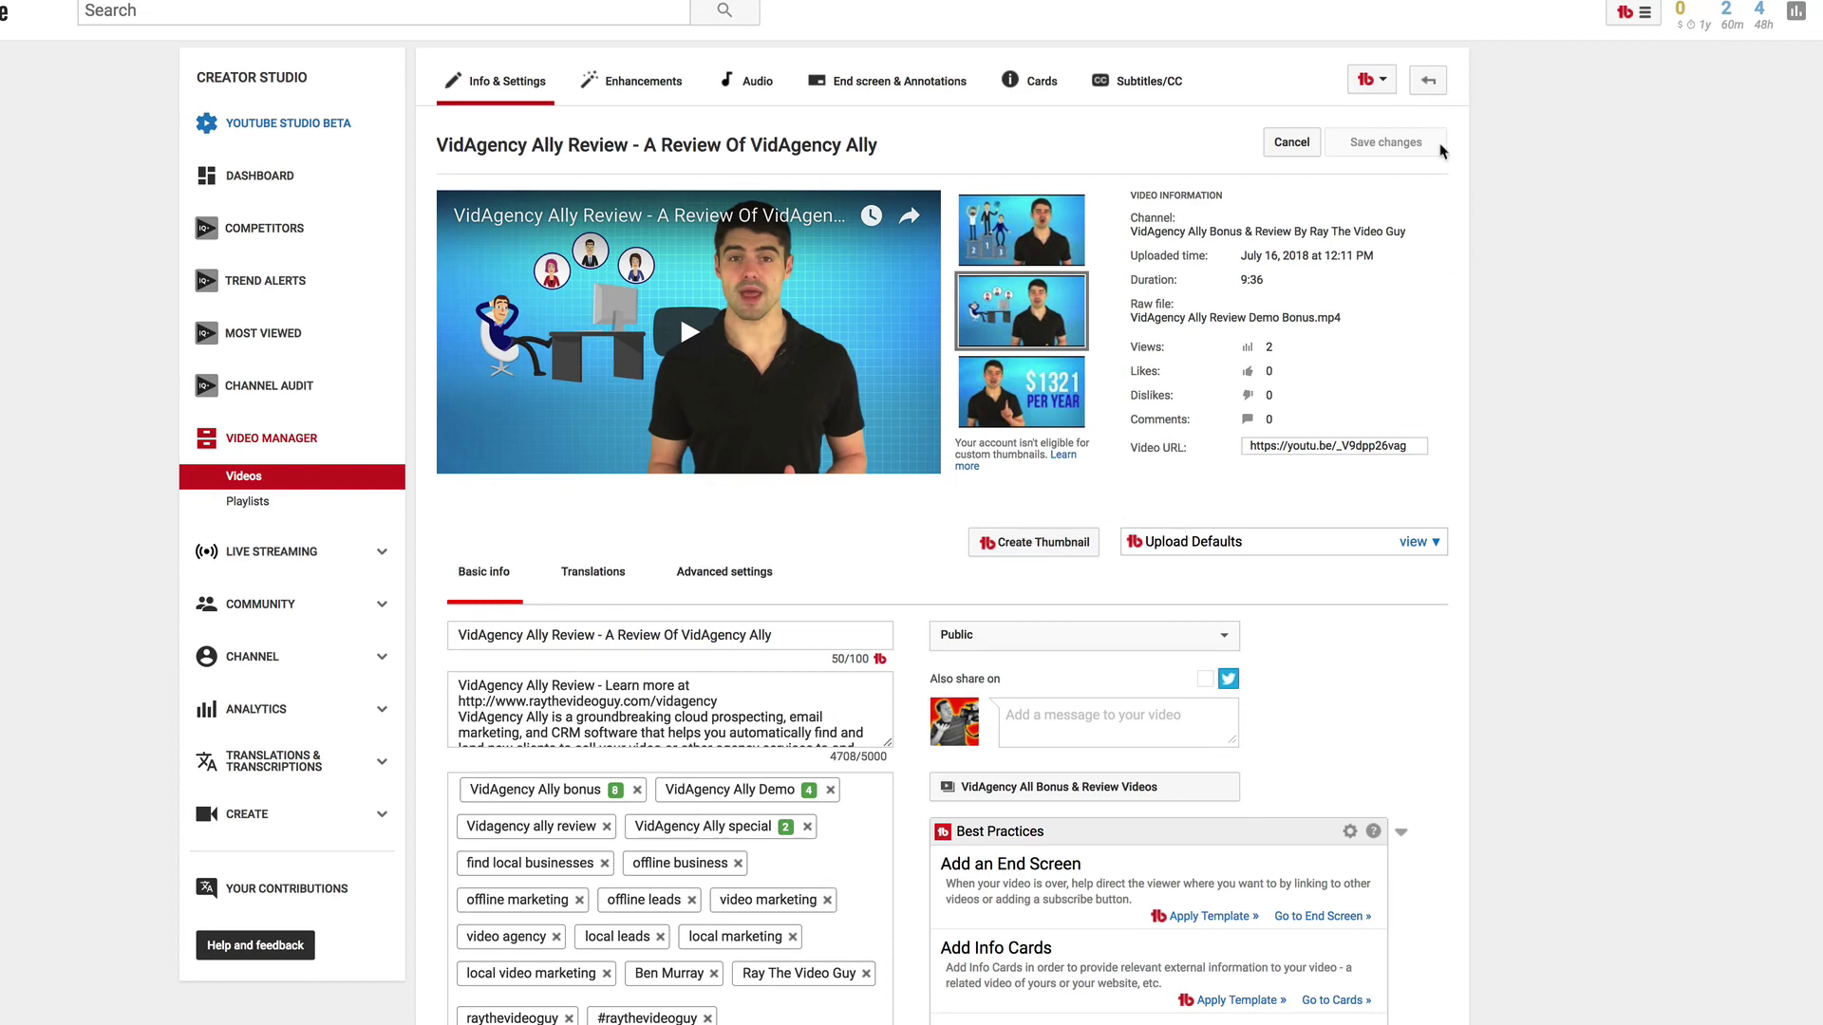
Step: Choose Promote for VidAgency Ally Review via Creator Studio's Video Manager
{"action": "left_click", "coordinate": [1815, 13]}
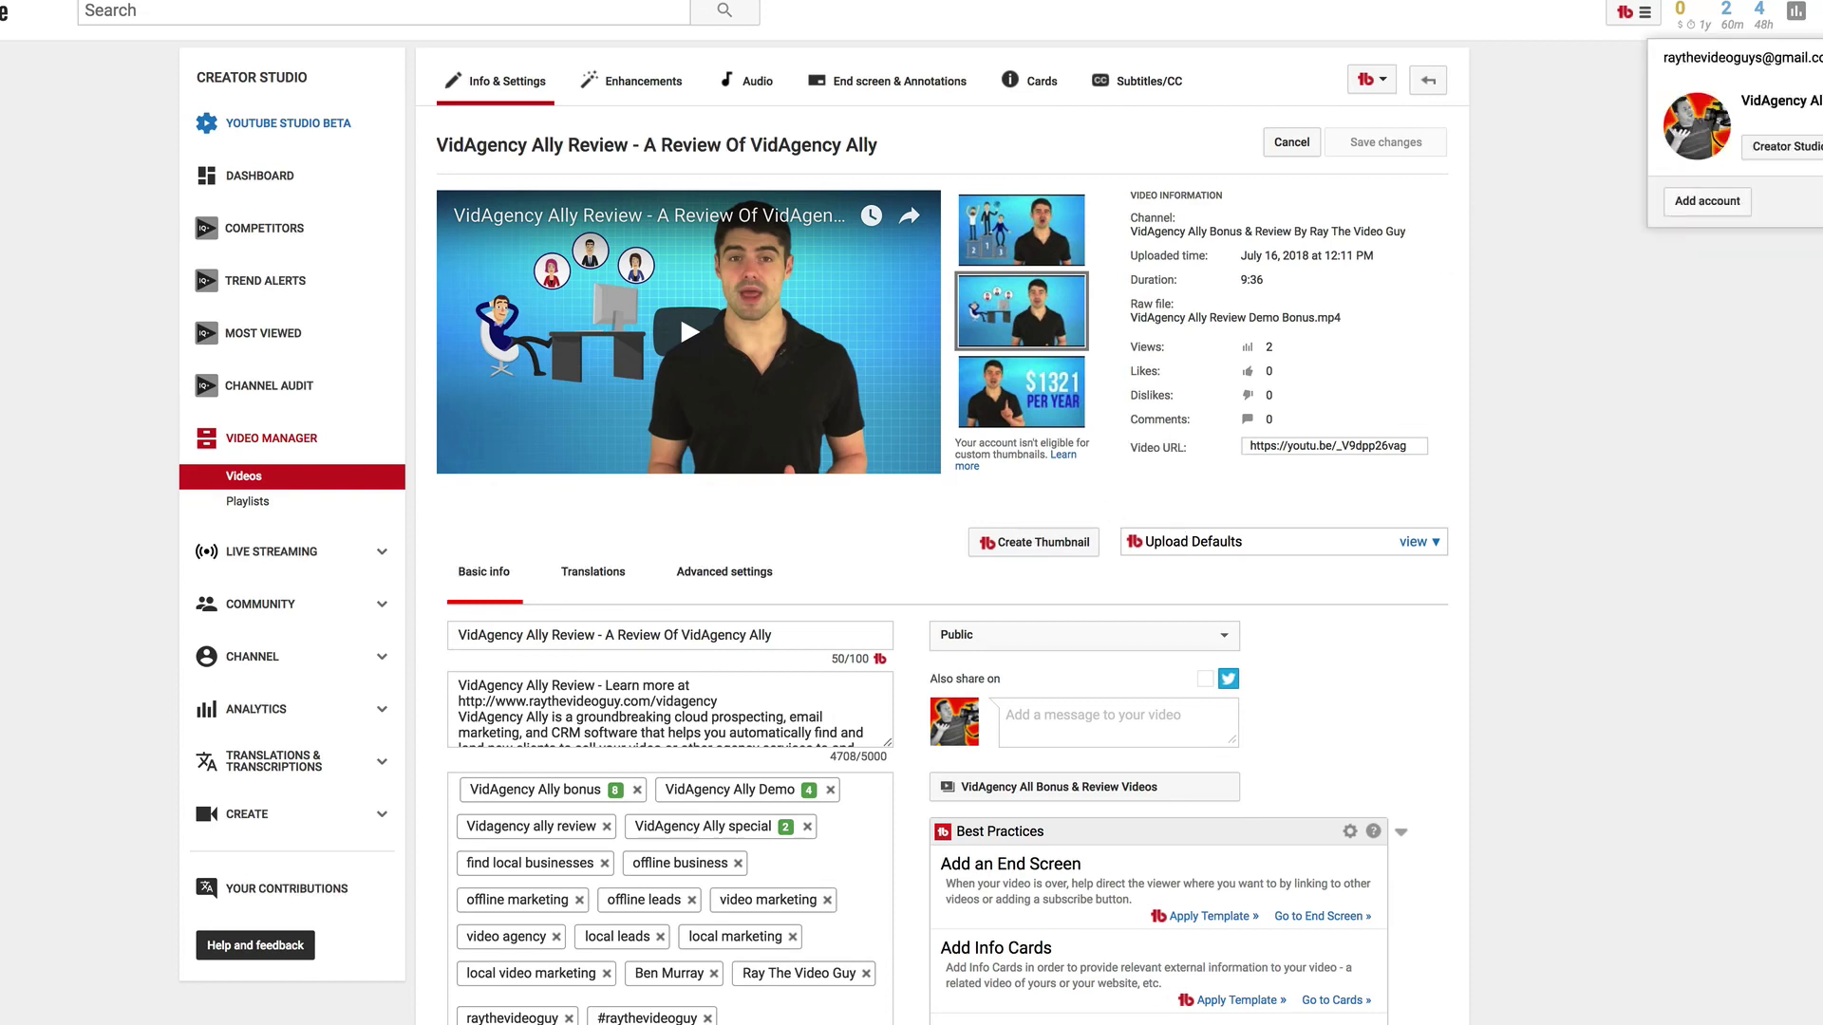
{"action": "left_click", "coordinate": [1804, 167]}
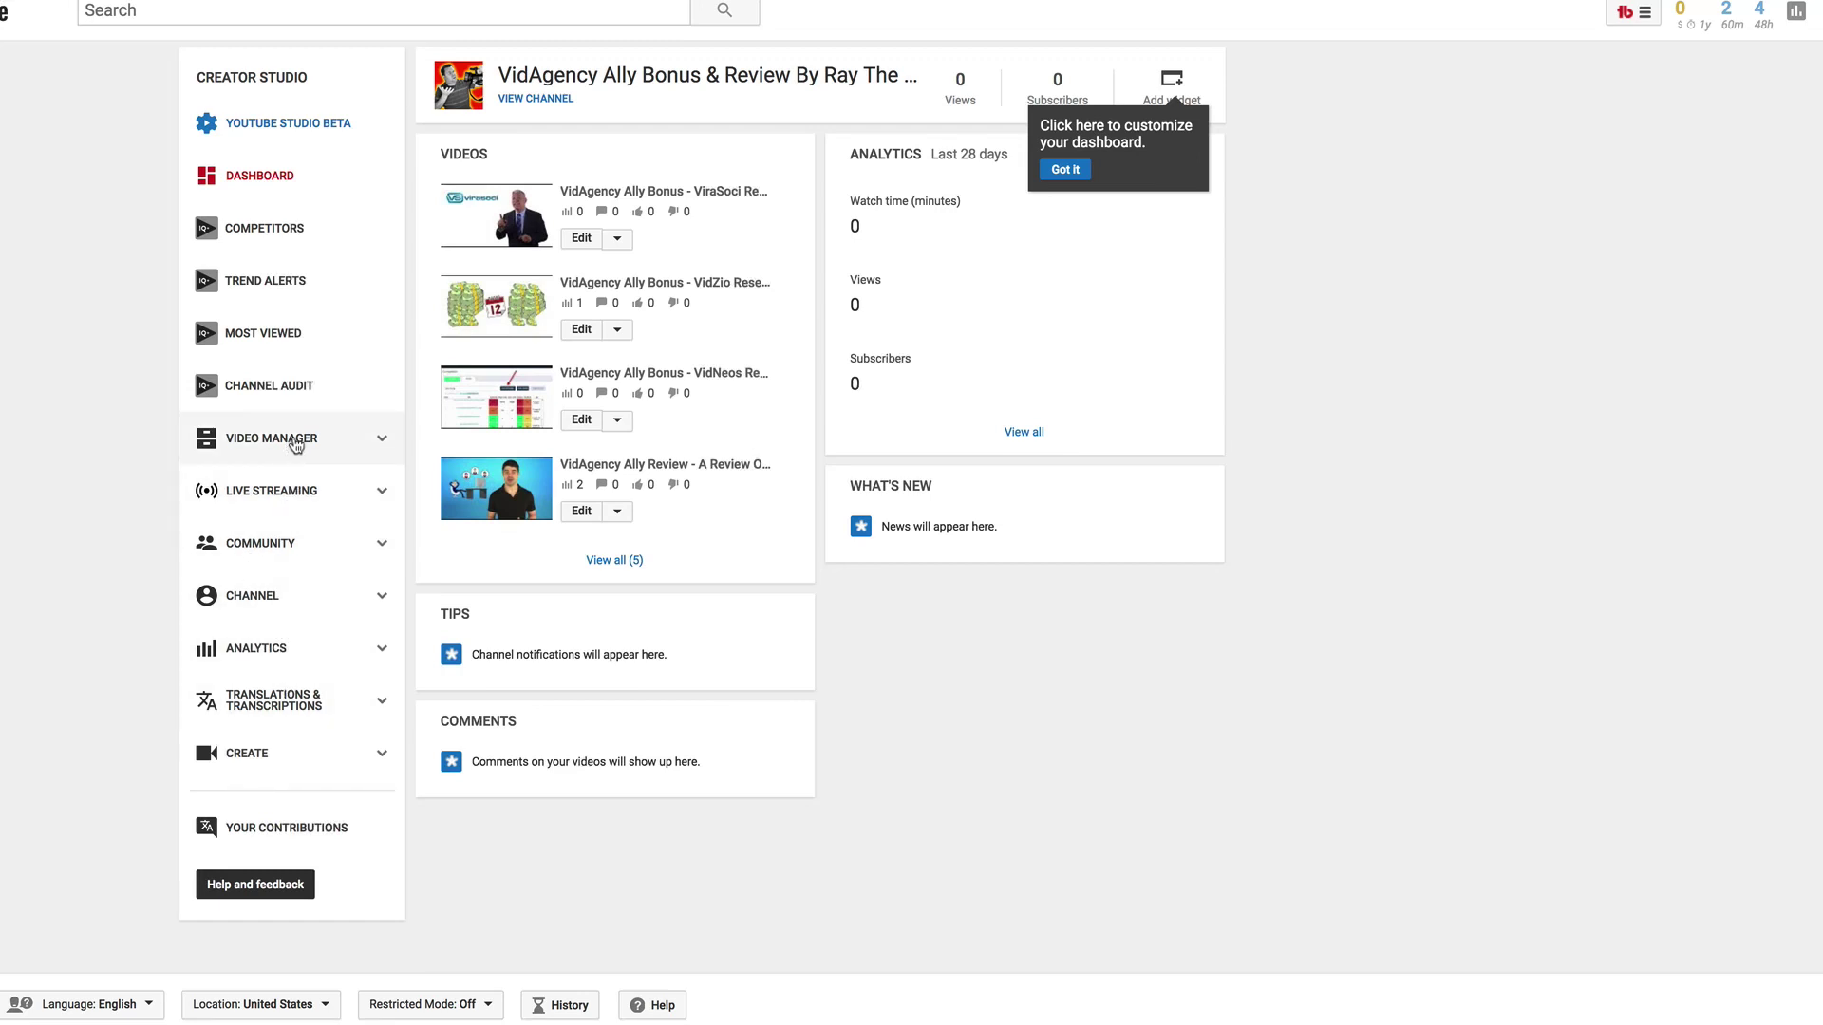
{"action": "left_click", "coordinate": [341, 455]}
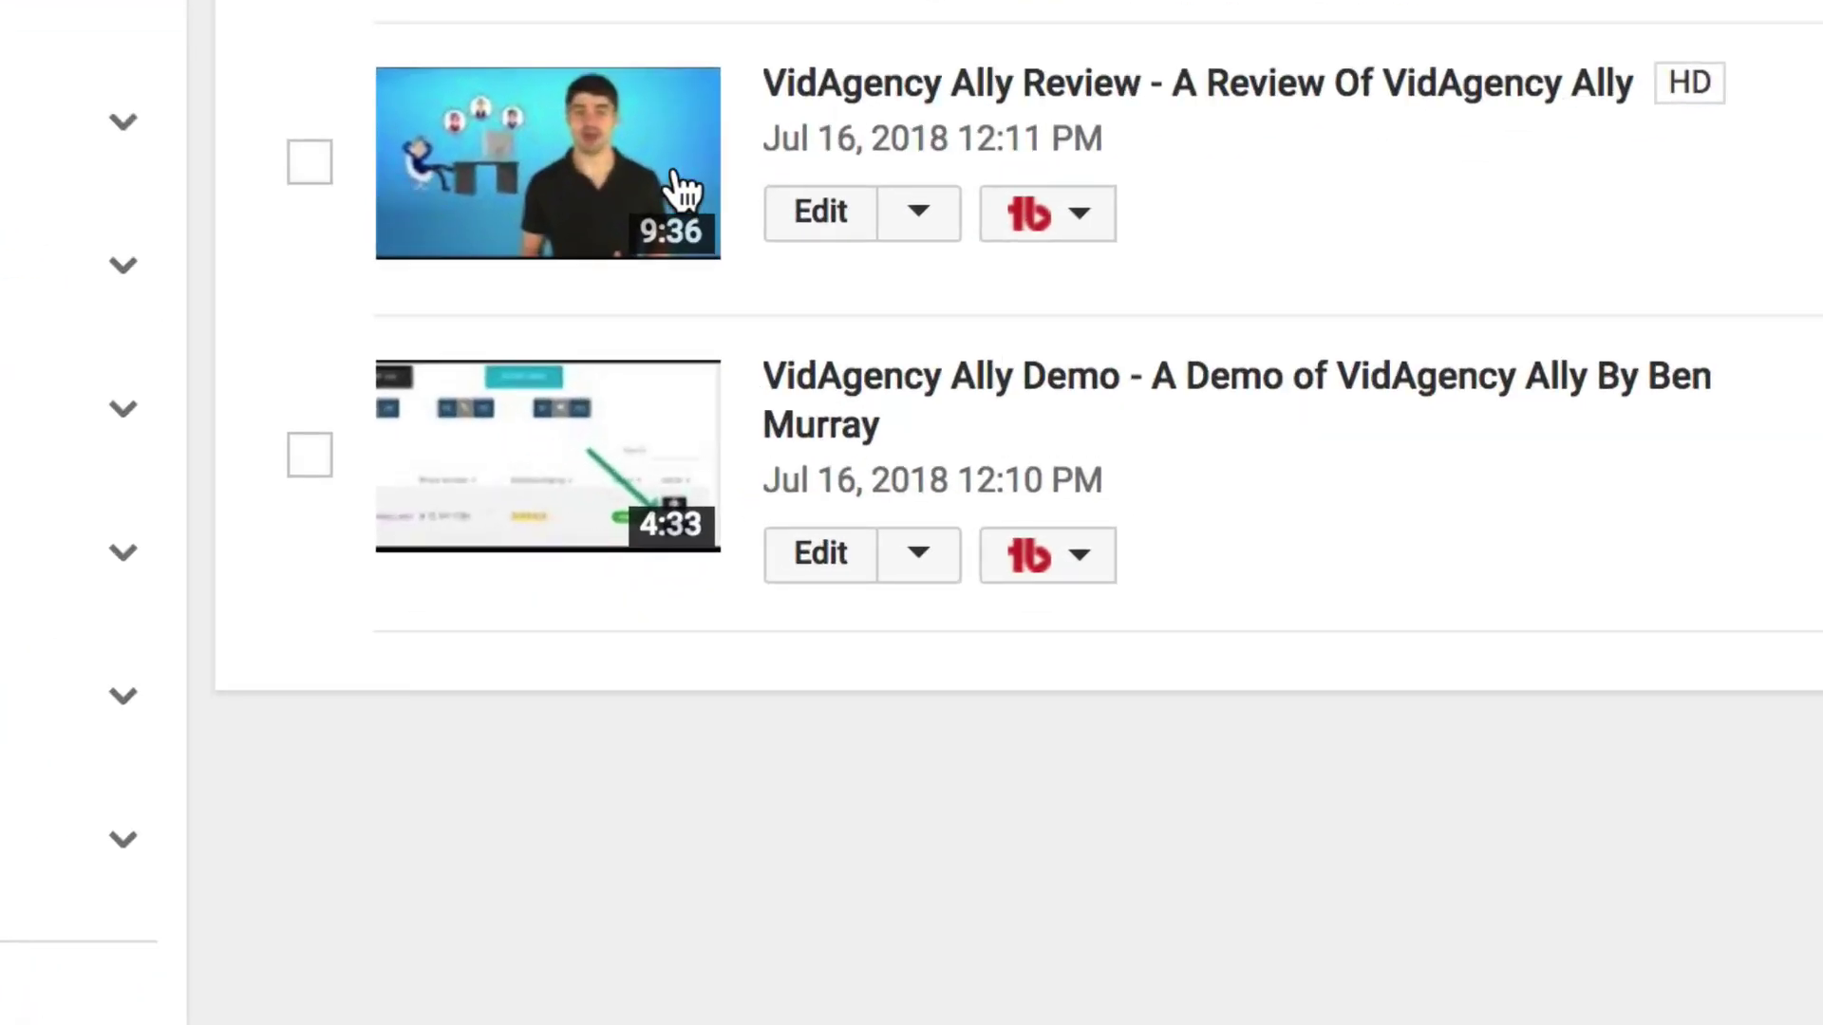
{"action": "left_click", "coordinate": [929, 221]}
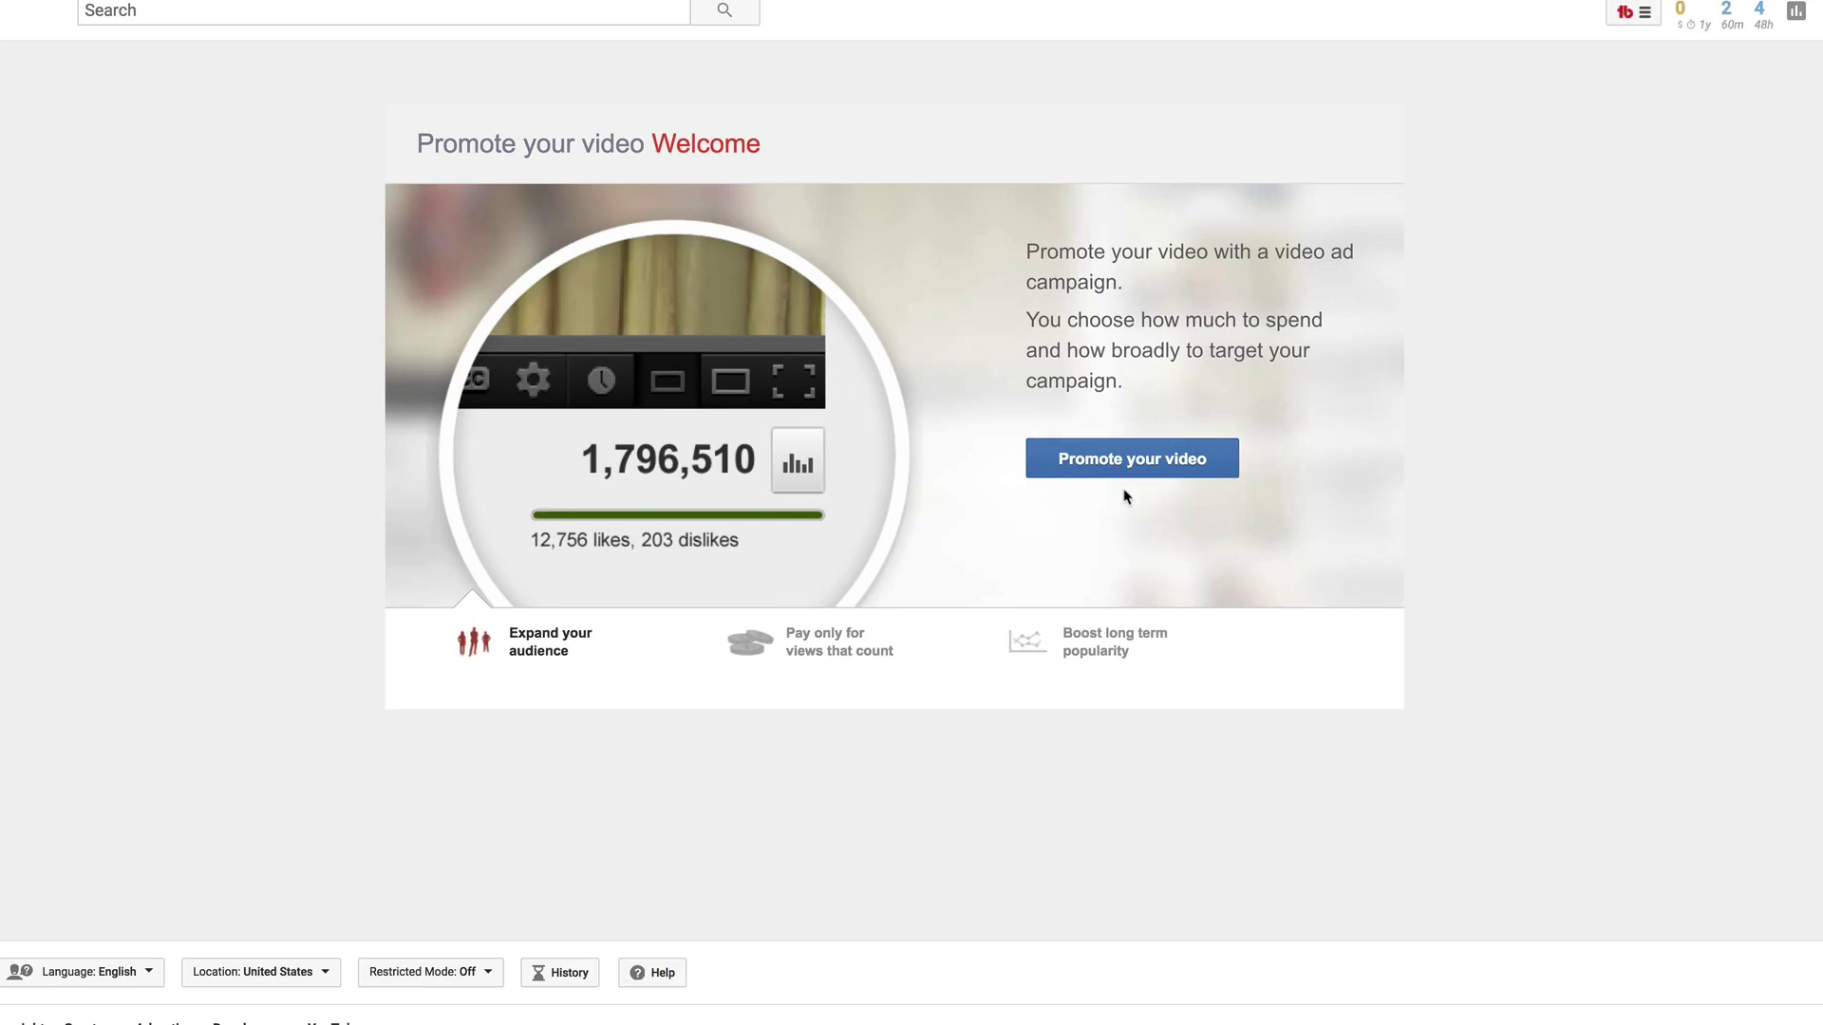
Step: Start the promotion with a $5.00 budget and continue to ad design
{"action": "left_click", "coordinate": [1128, 460]}
{"action": "left_click", "coordinate": [759, 367]}
{"action": "type", "text": "5"}
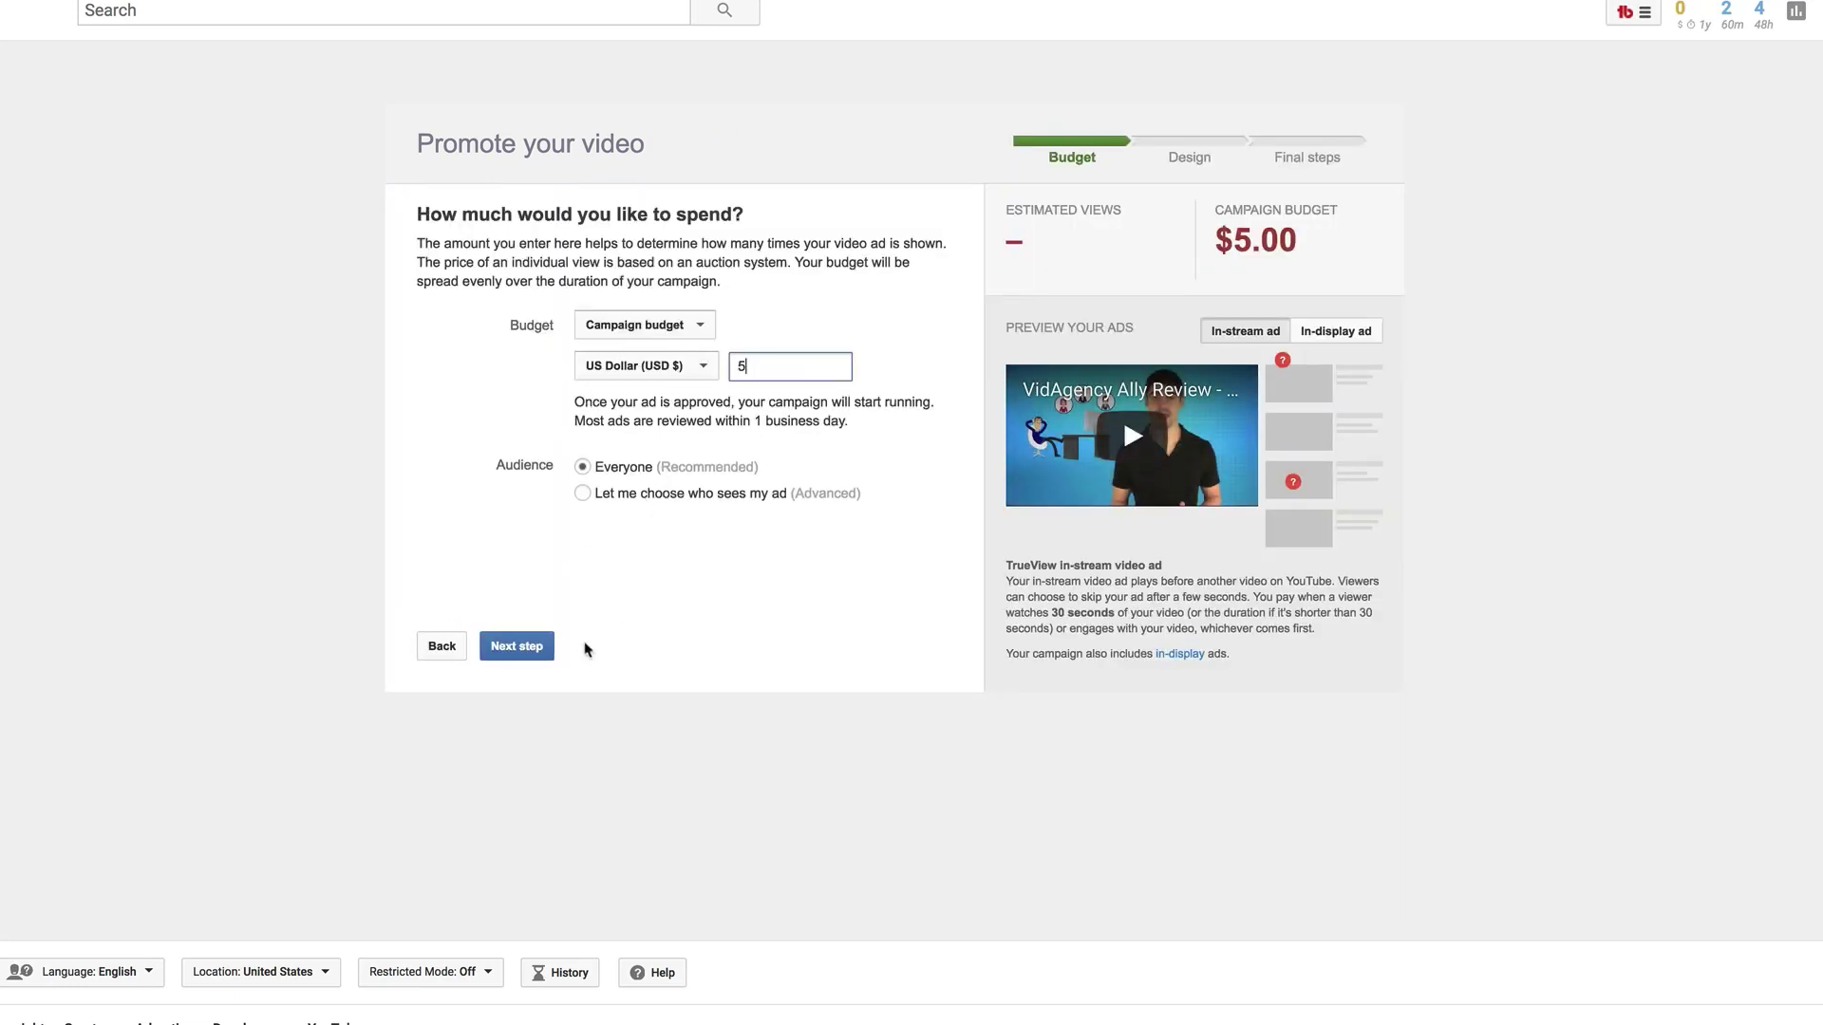
{"action": "left_click", "coordinate": [528, 655]}
{"action": "left_click", "coordinate": [665, 312]}
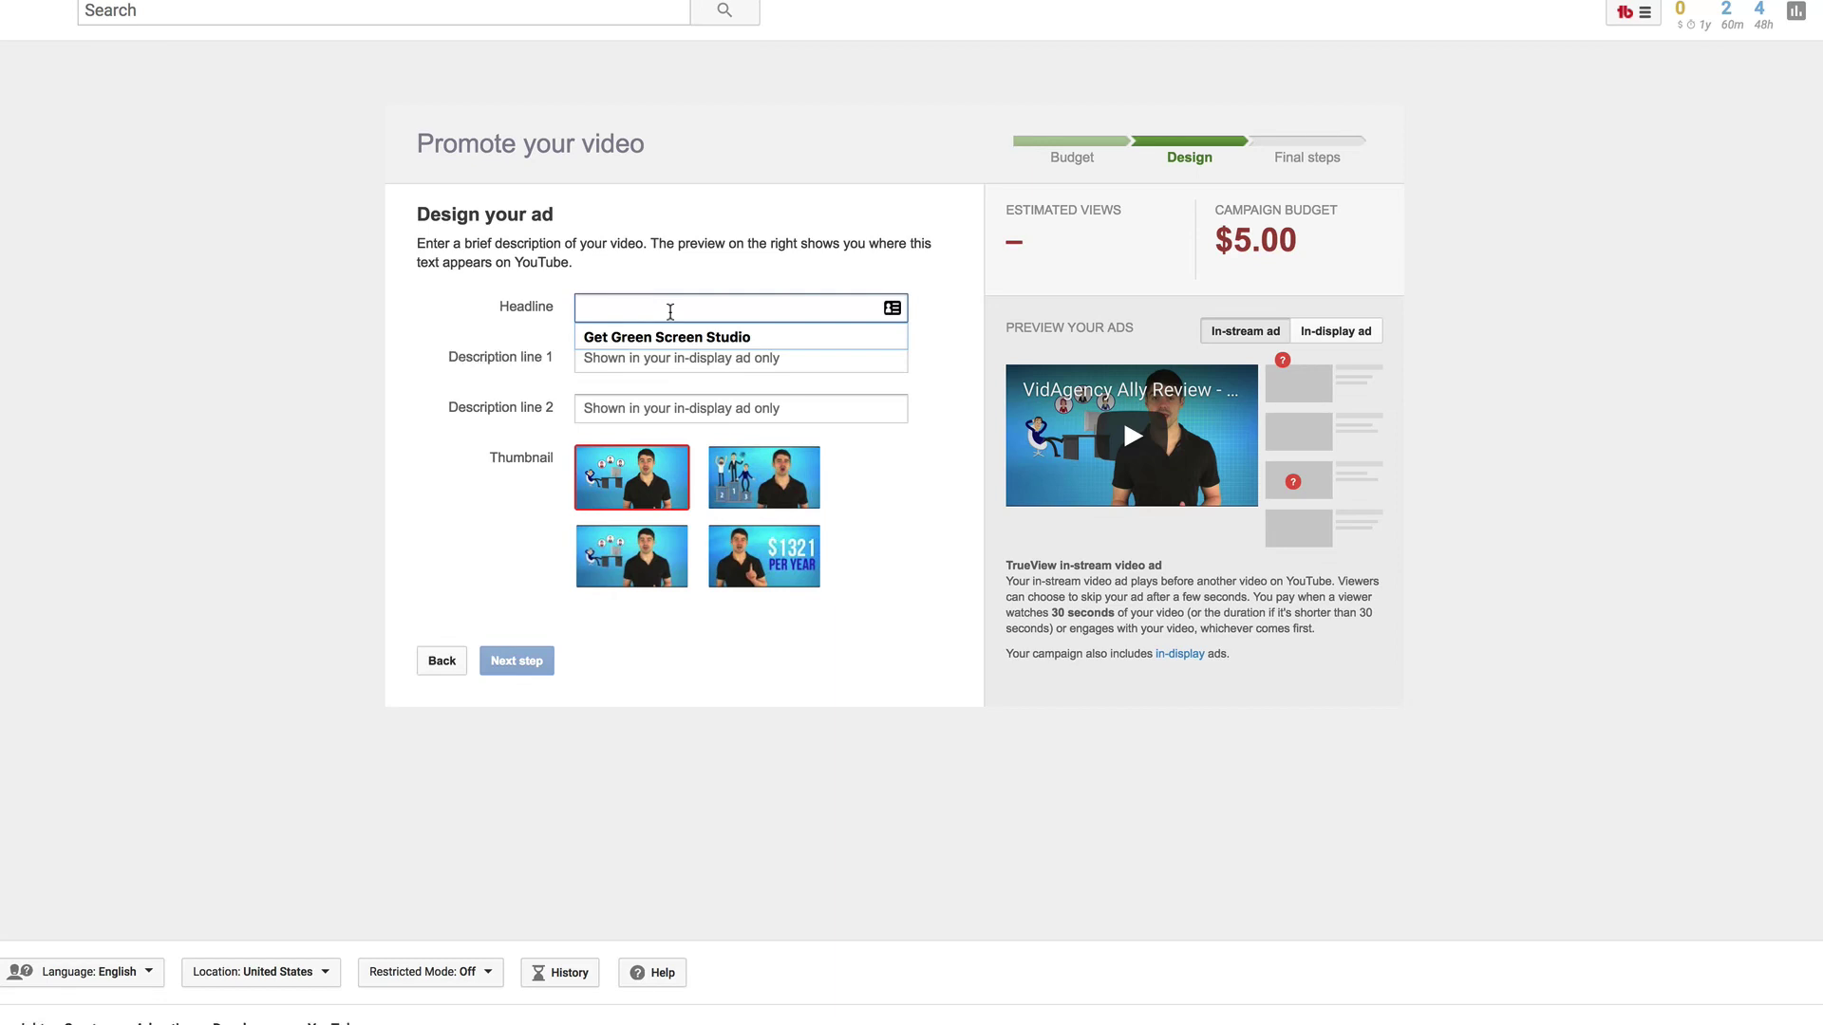
Step: Enter the ad headline 'VidAgency Ally Bonus & Review'
{"action": "type", "text": "VidA"}
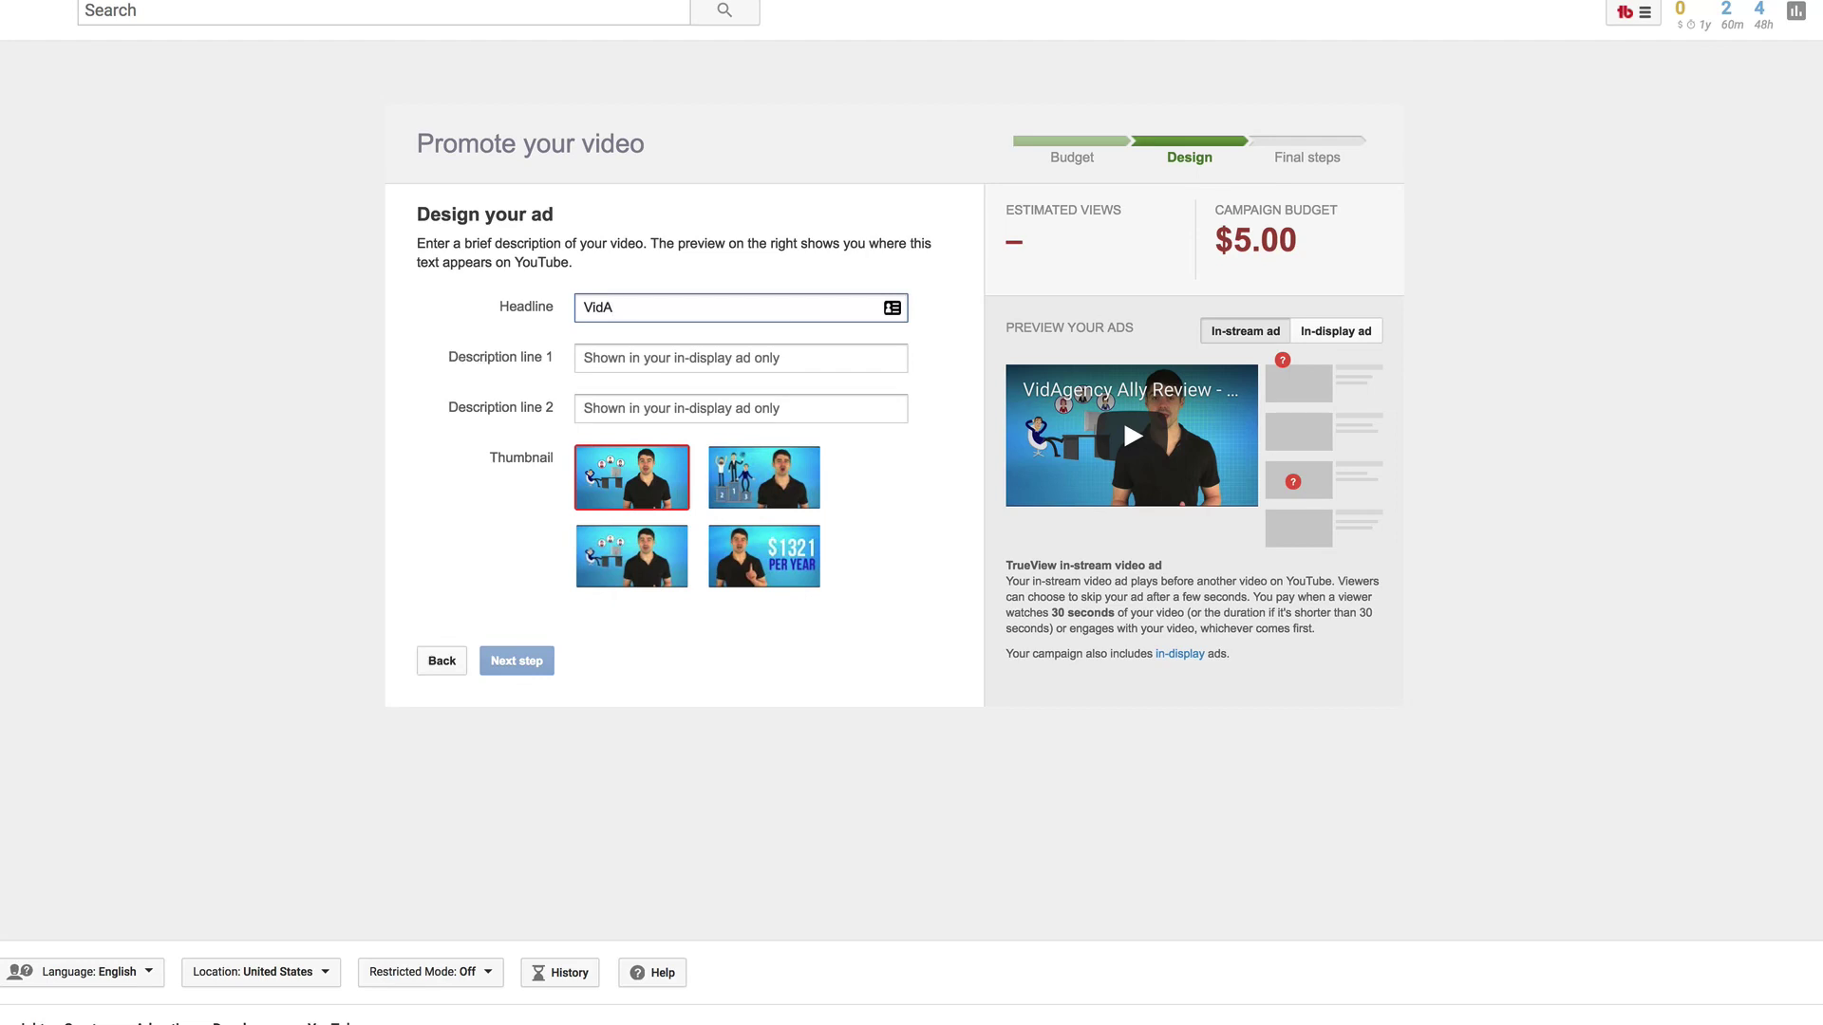
{"action": "type", "text": "gec"}
{"action": "type", "text": "ncyAll"}
{"action": "key", "text": "BackSpace"}
{"action": "key", "text": "BackSpace"}
{"action": "type", "text": "Ally Bonus & Review"}
Step: Fill description lines 'Information on VidAgen…' and 'And Some Awesome bonuses'
{"action": "left_click", "coordinate": [765, 358]}
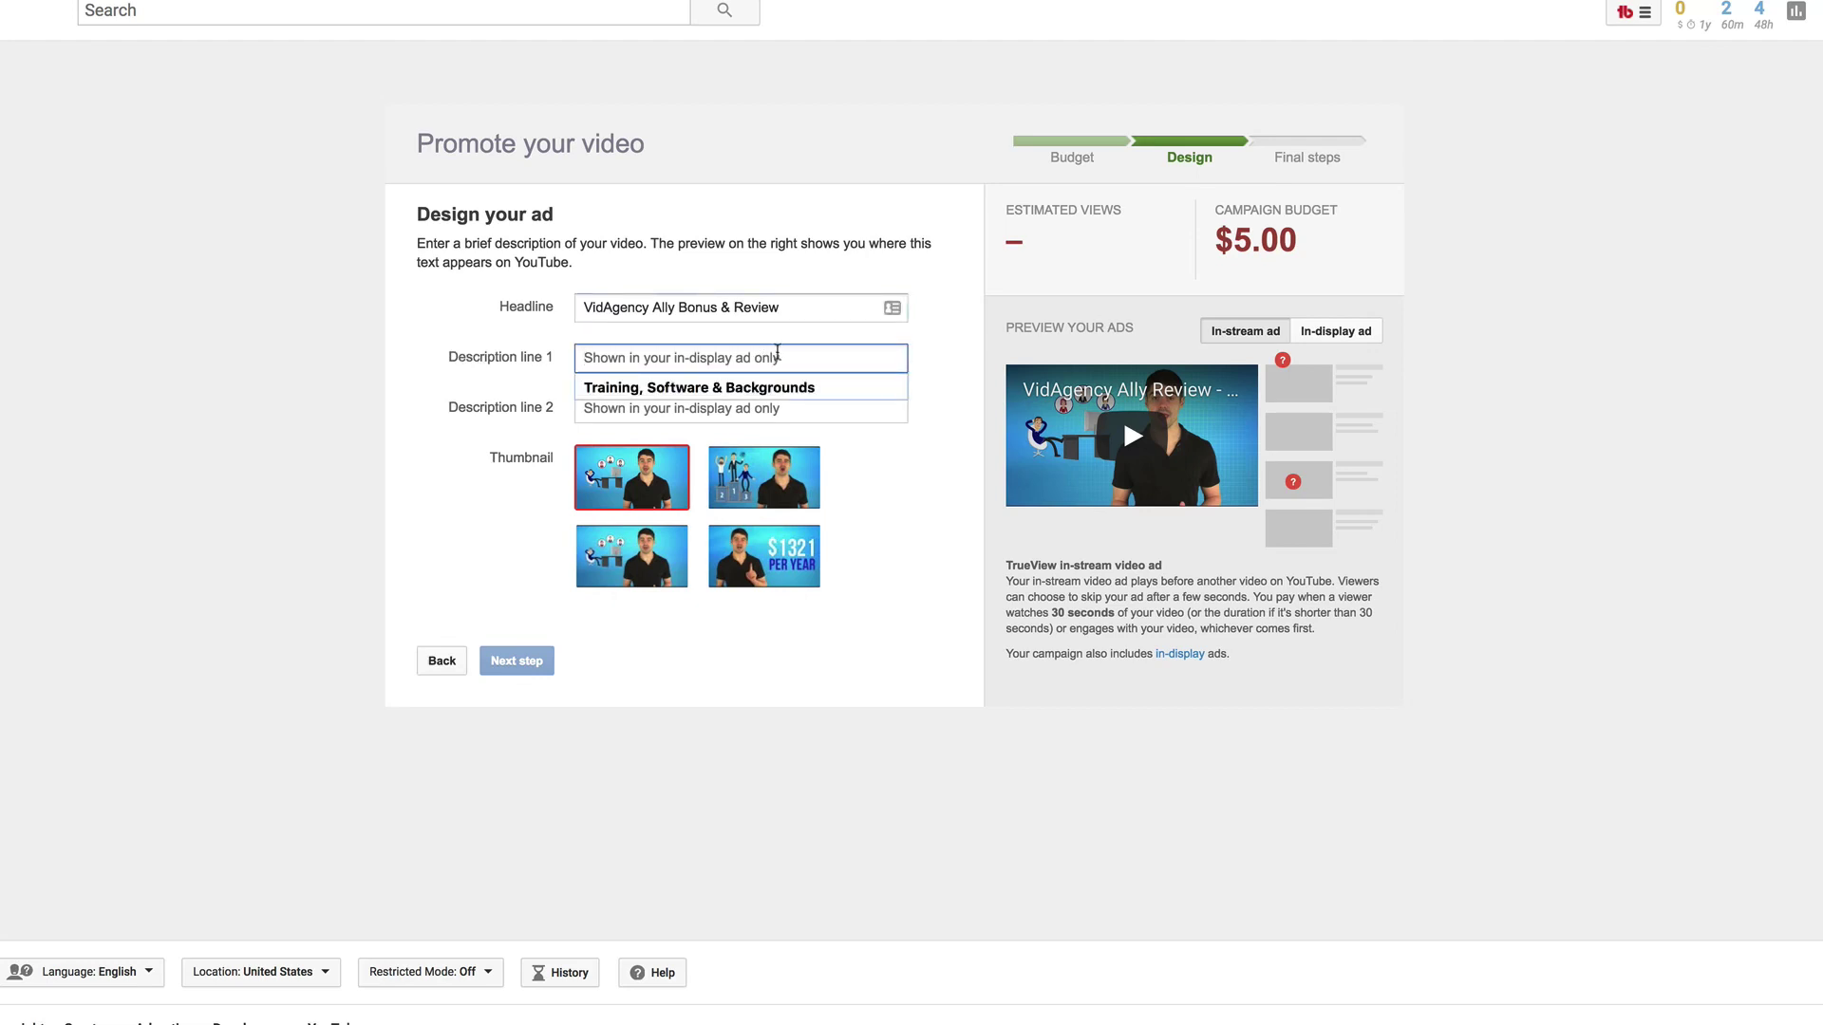
{"action": "type", "text": "Information on V"}
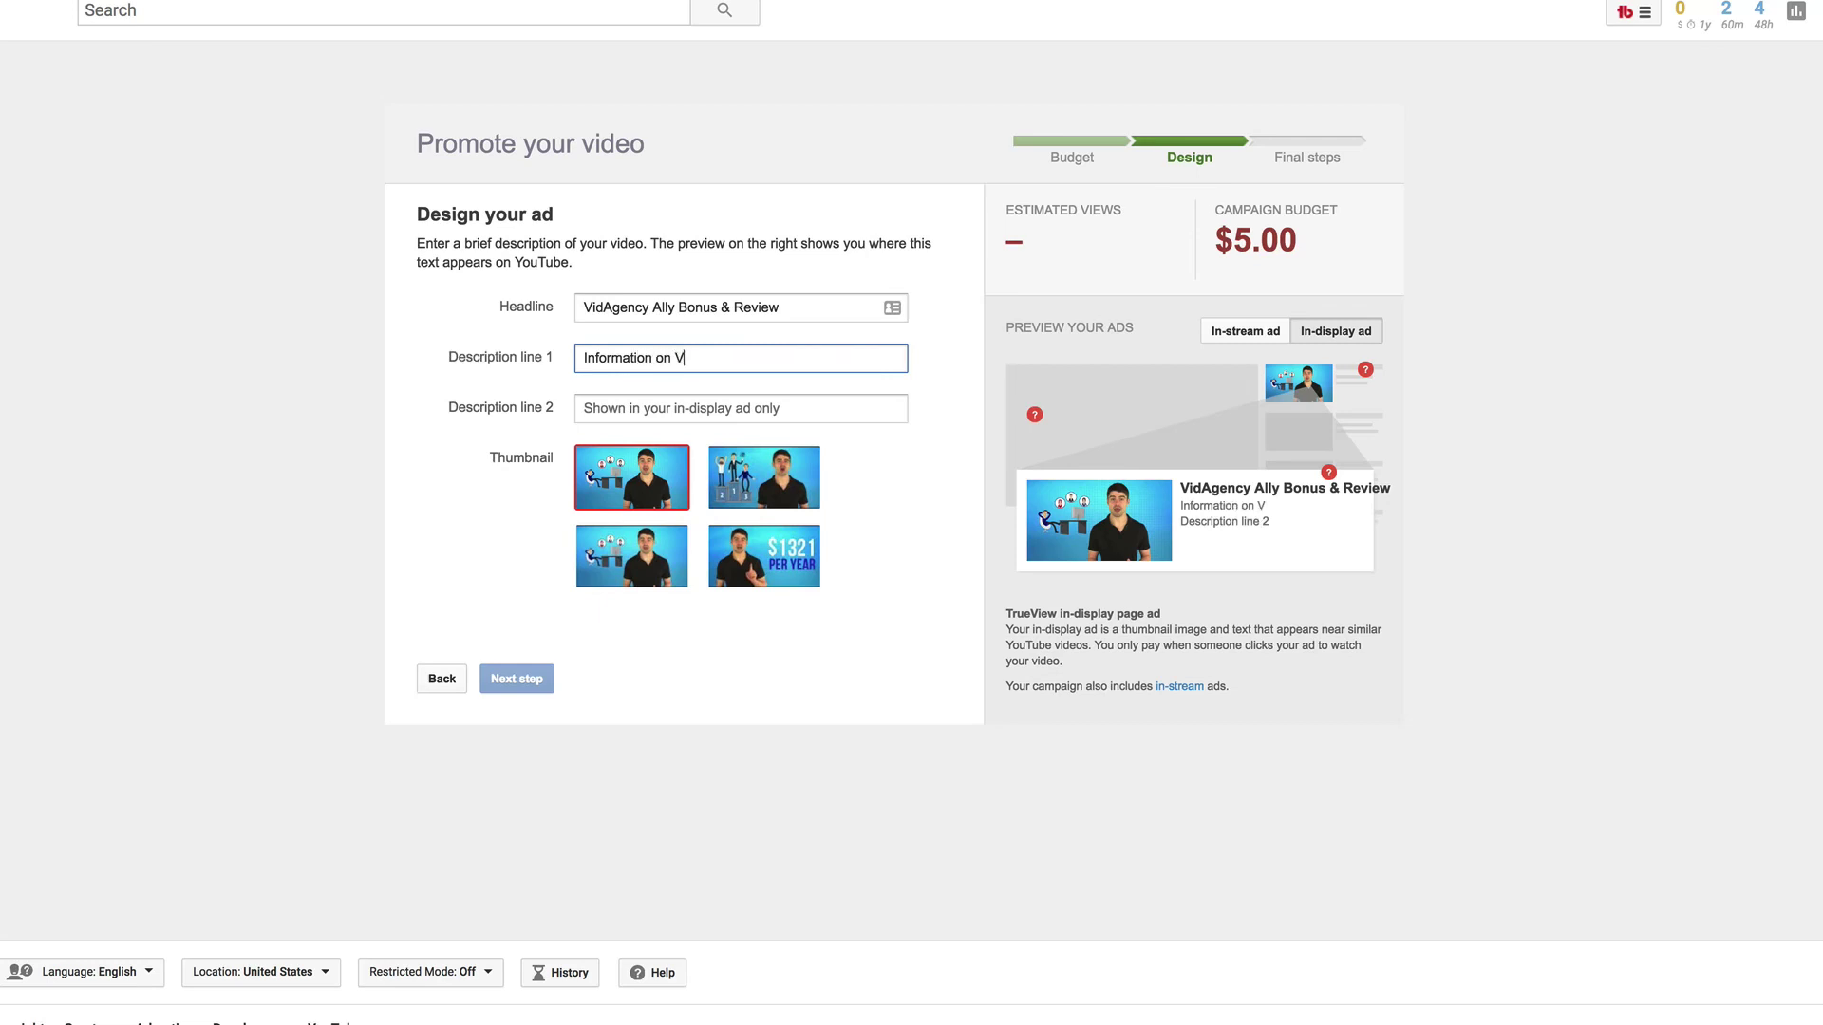
{"action": "type", "text": "idAgency Ally"}
{"action": "left_click", "coordinate": [582, 408]}
{"action": "type", "text": "And "}
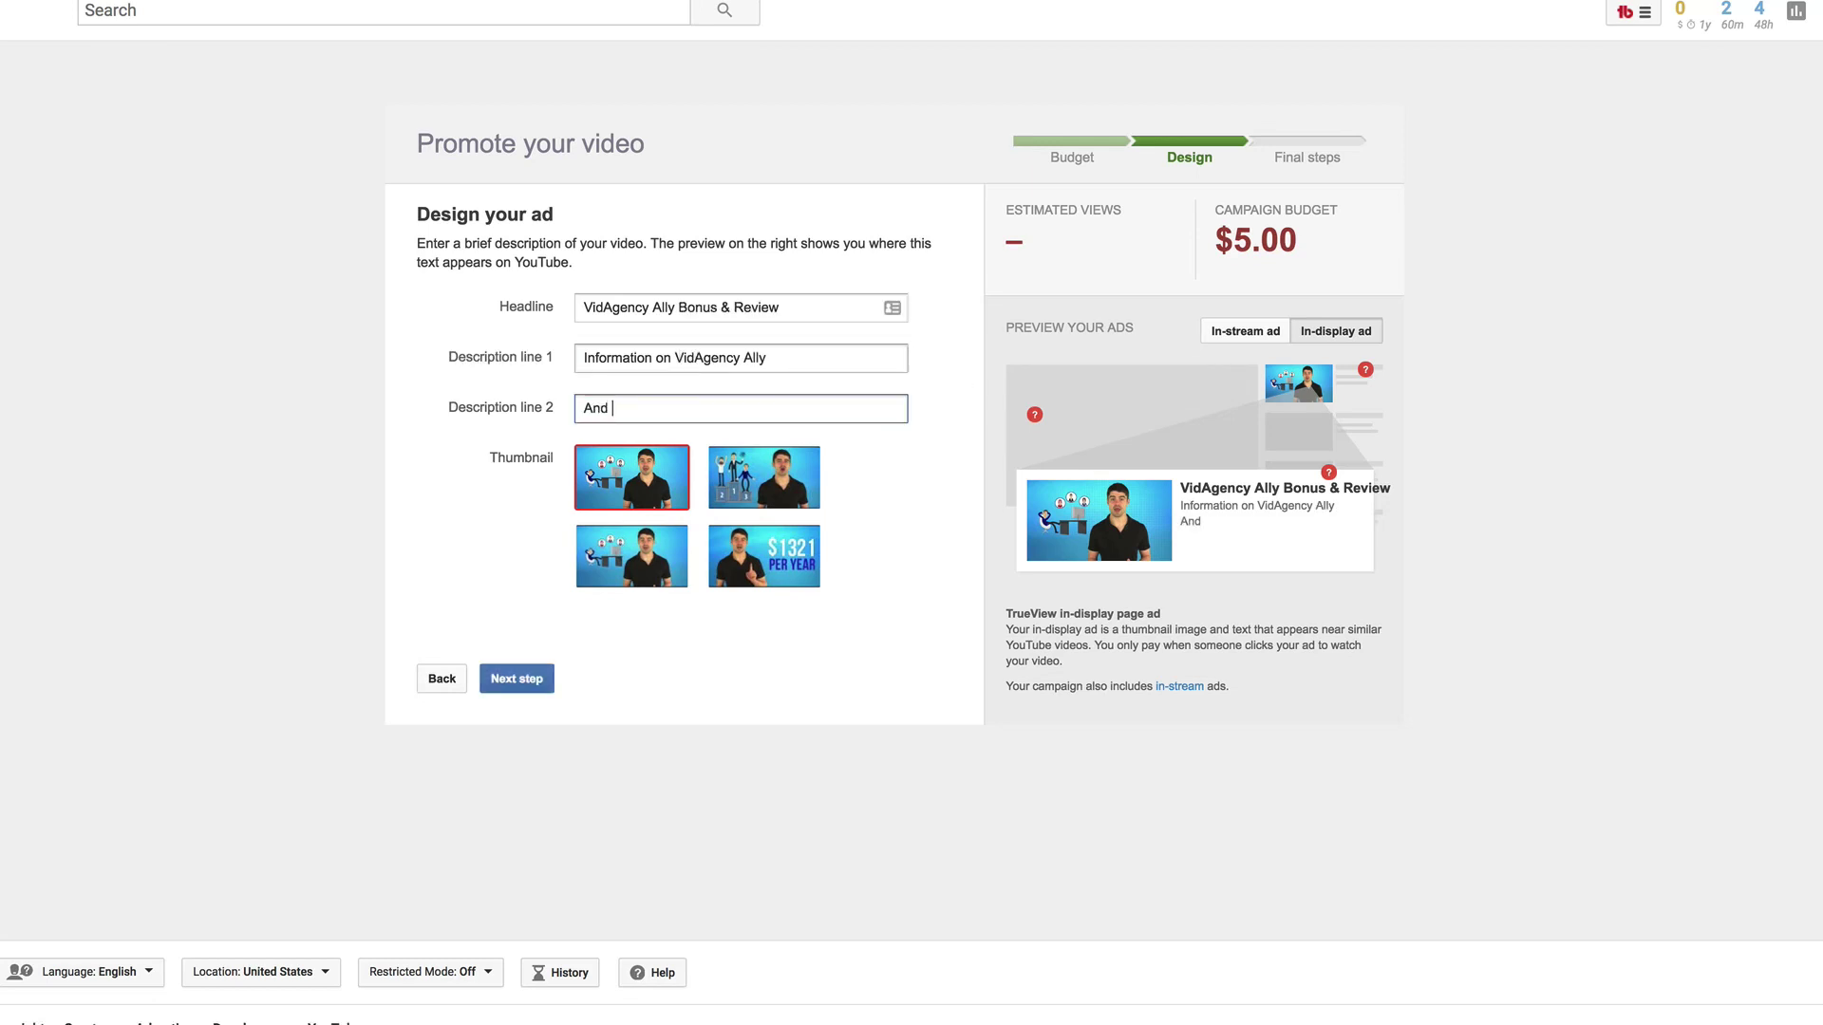
{"action": "type", "text": "Some Awesome bonuses"}
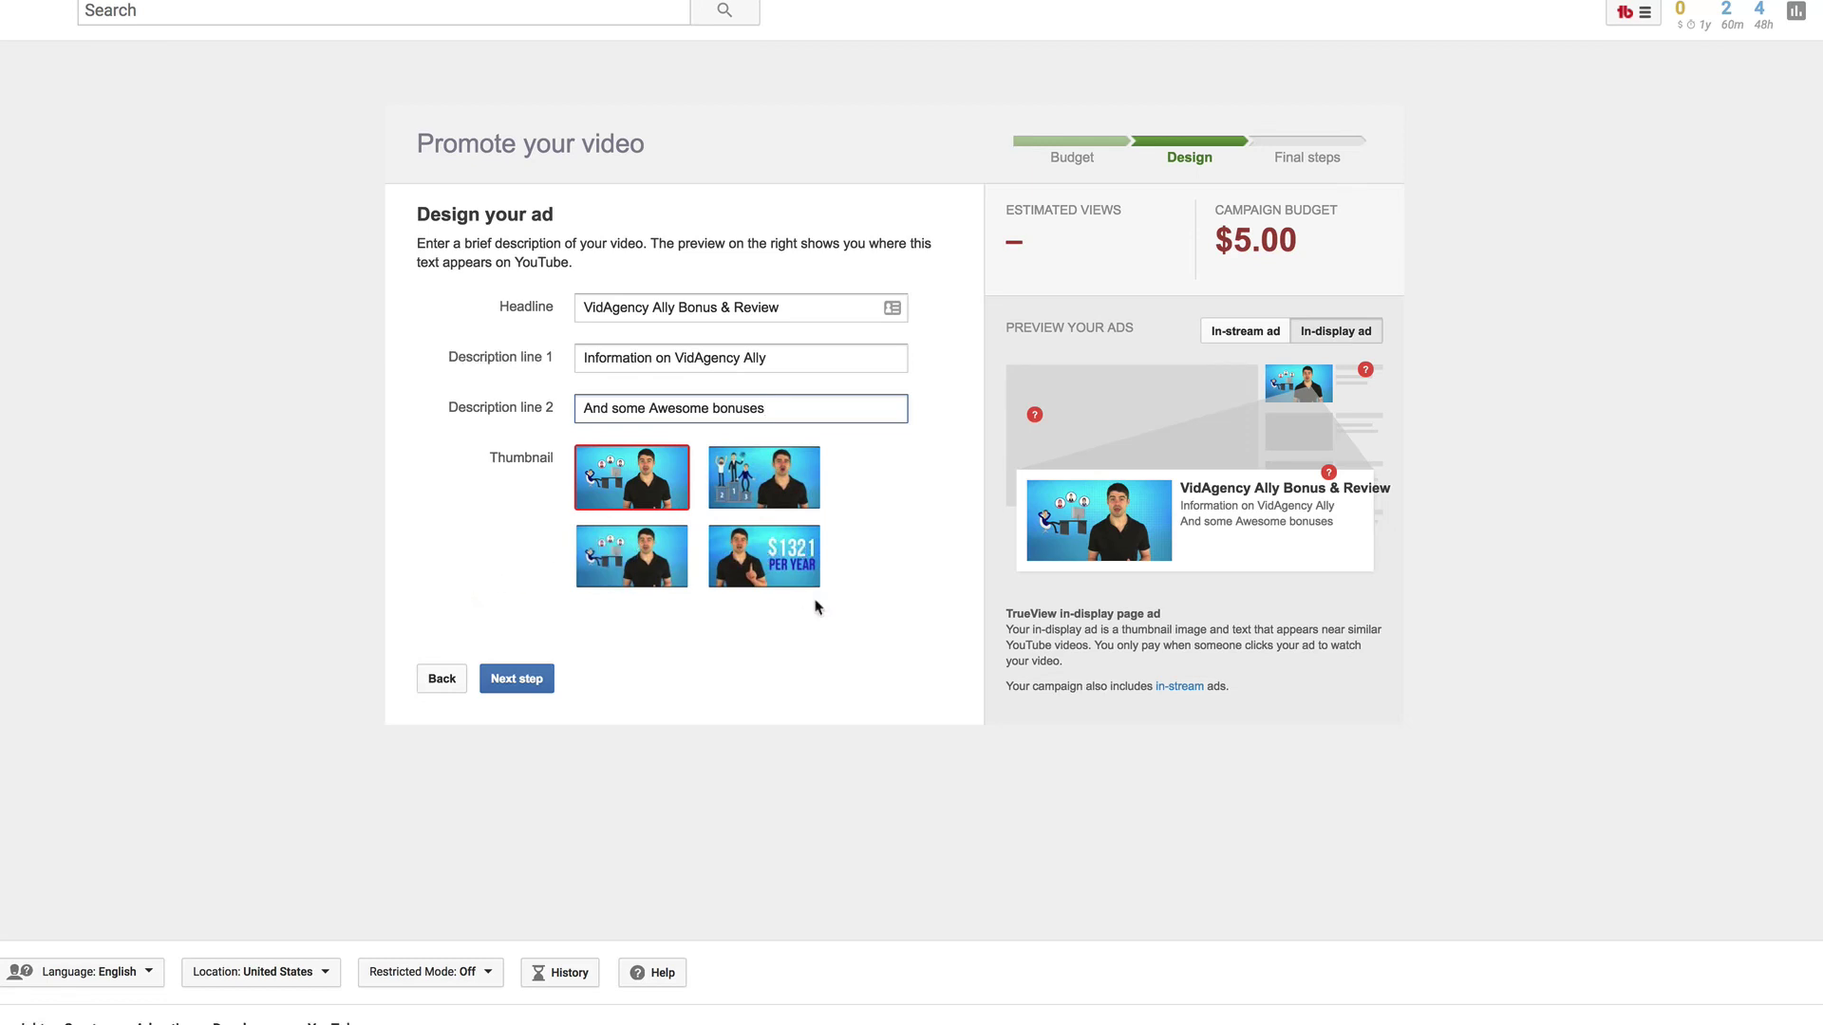
{"action": "left_click", "coordinate": [653, 499]}
Step: Continue to the final steps and sign in to AdWords for video
{"action": "left_click", "coordinate": [523, 689]}
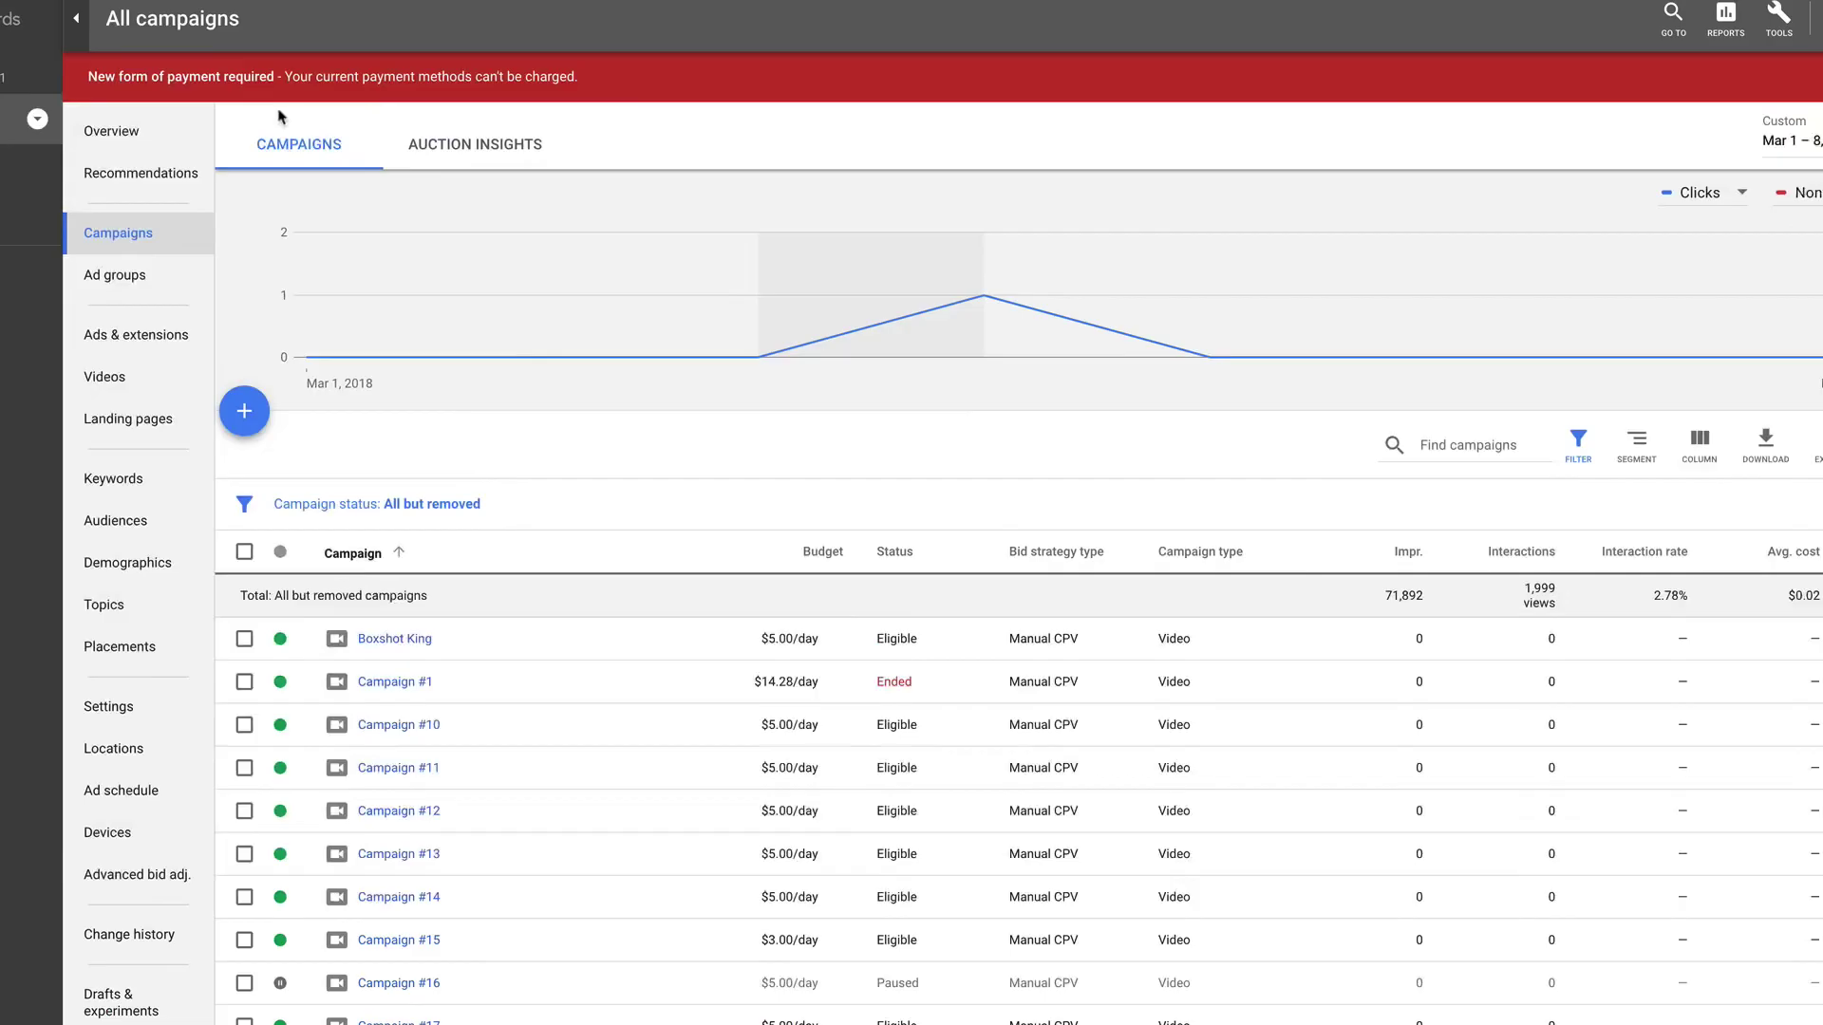
{"action": "left_click", "coordinate": [304, 144]}
Step: Create a new Video campaign with the Website traffic goal
{"action": "mouse_move", "coordinate": [642, 268]}
{"action": "left_click", "coordinate": [245, 418]}
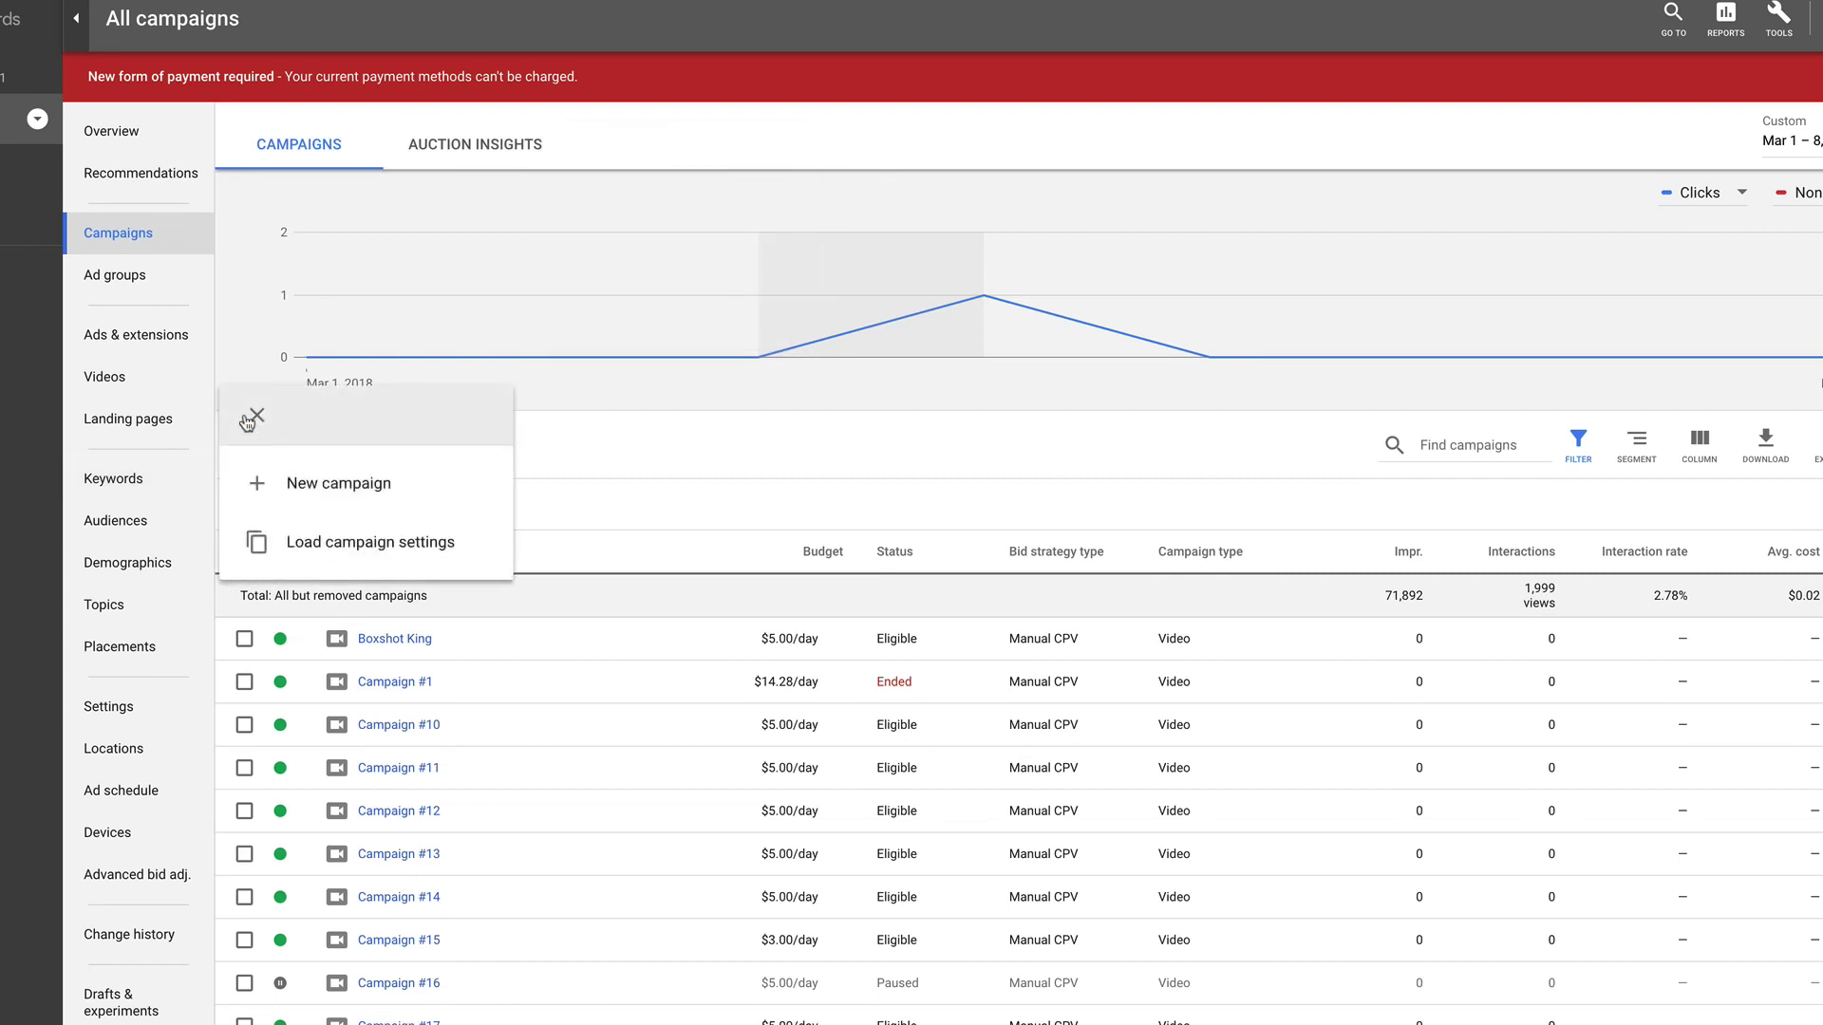
{"action": "left_click", "coordinate": [326, 487]}
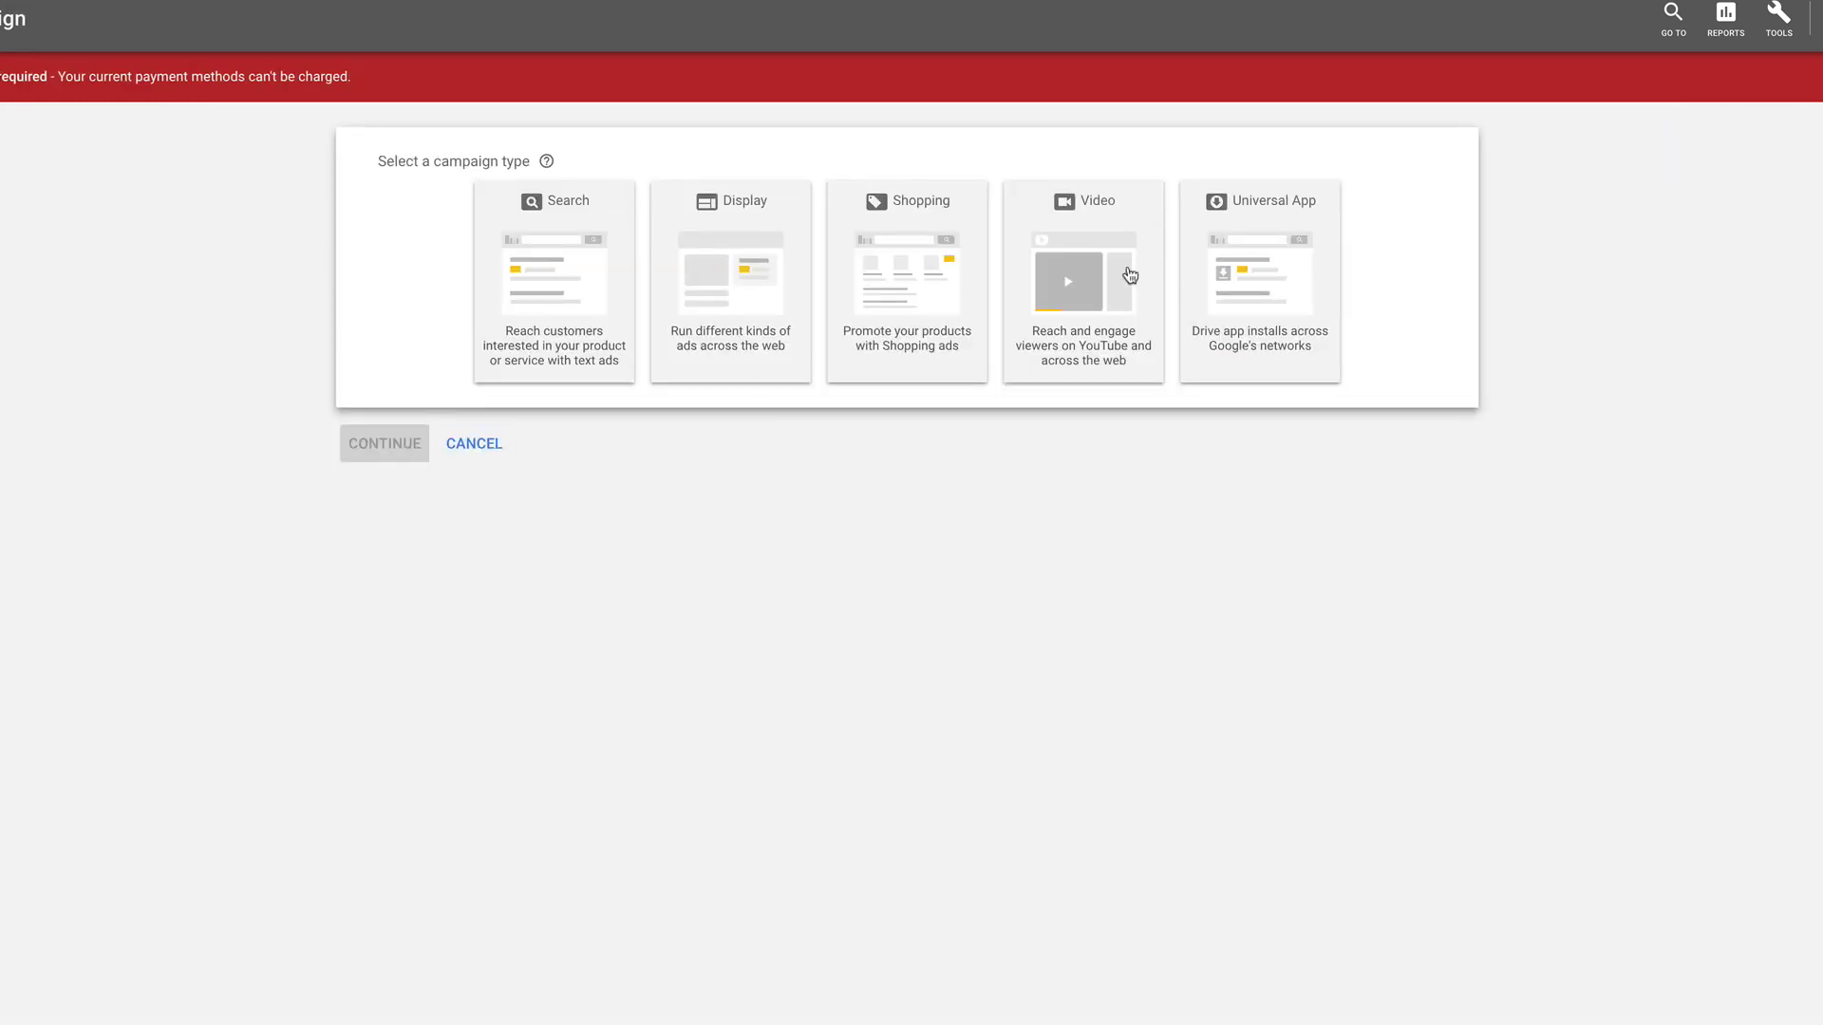
{"action": "left_click", "coordinate": [1128, 280]}
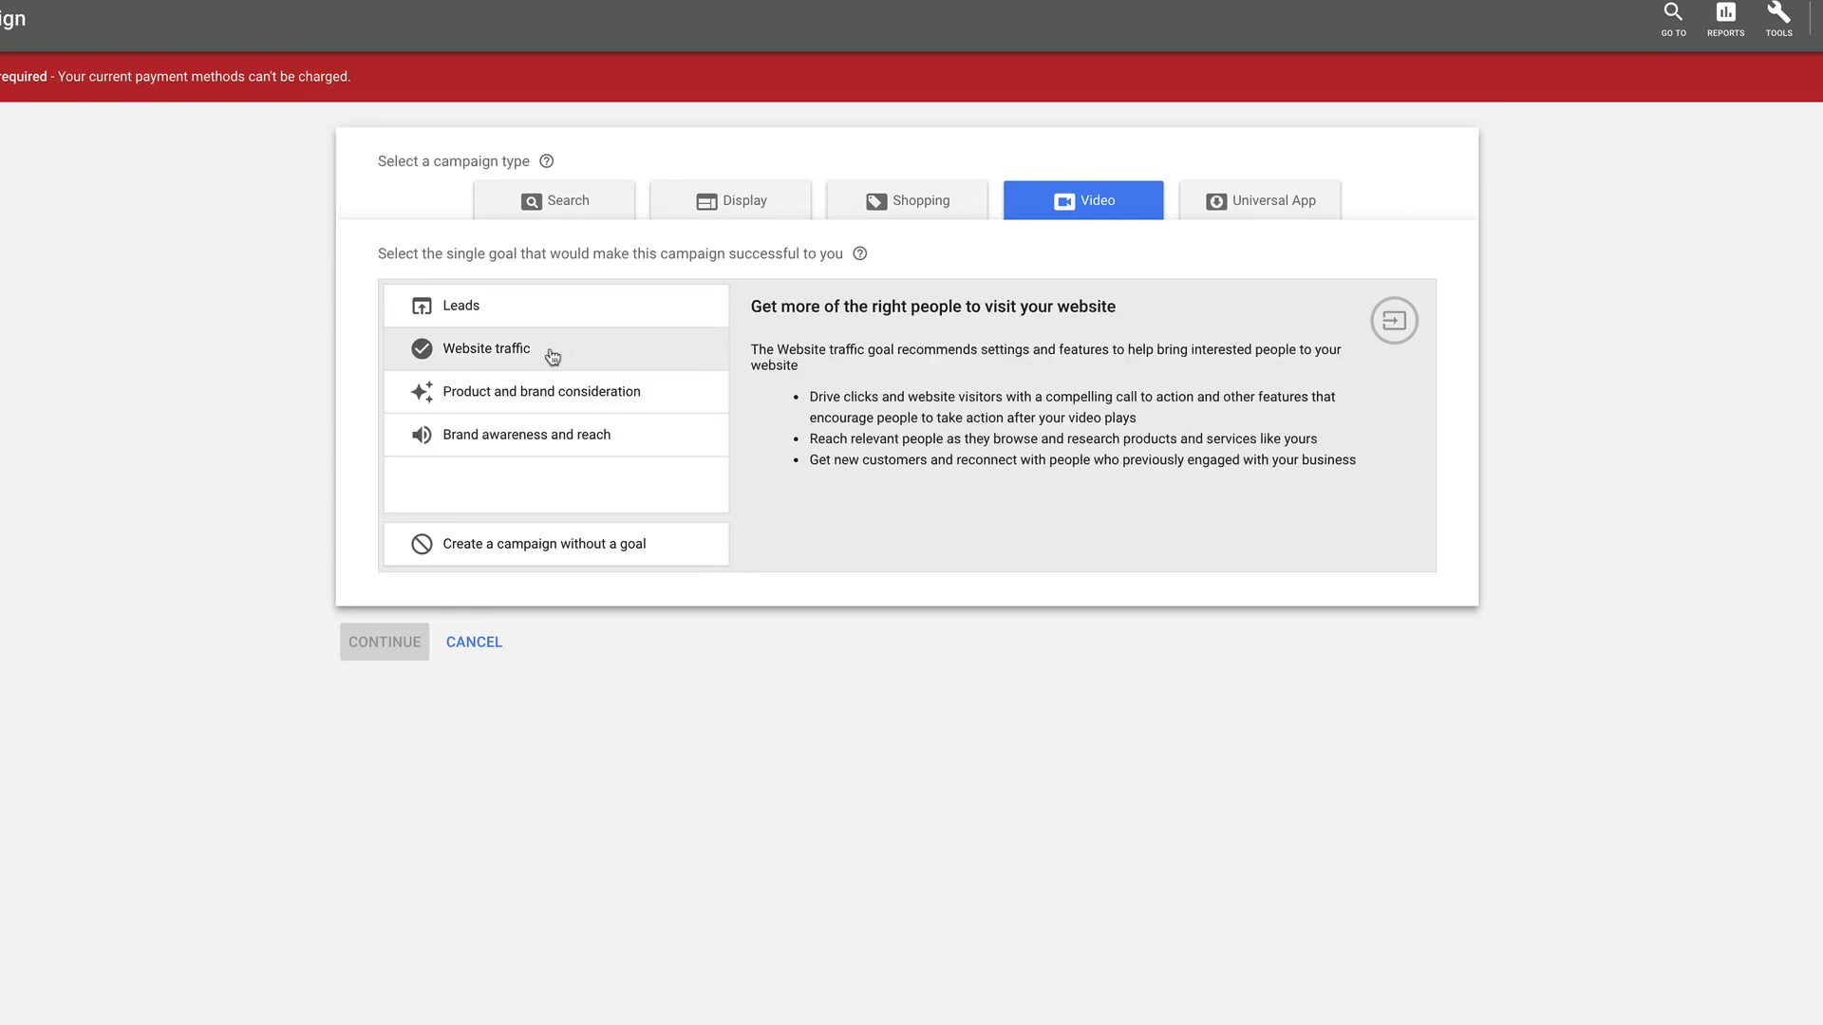
{"action": "left_click", "coordinate": [517, 353]}
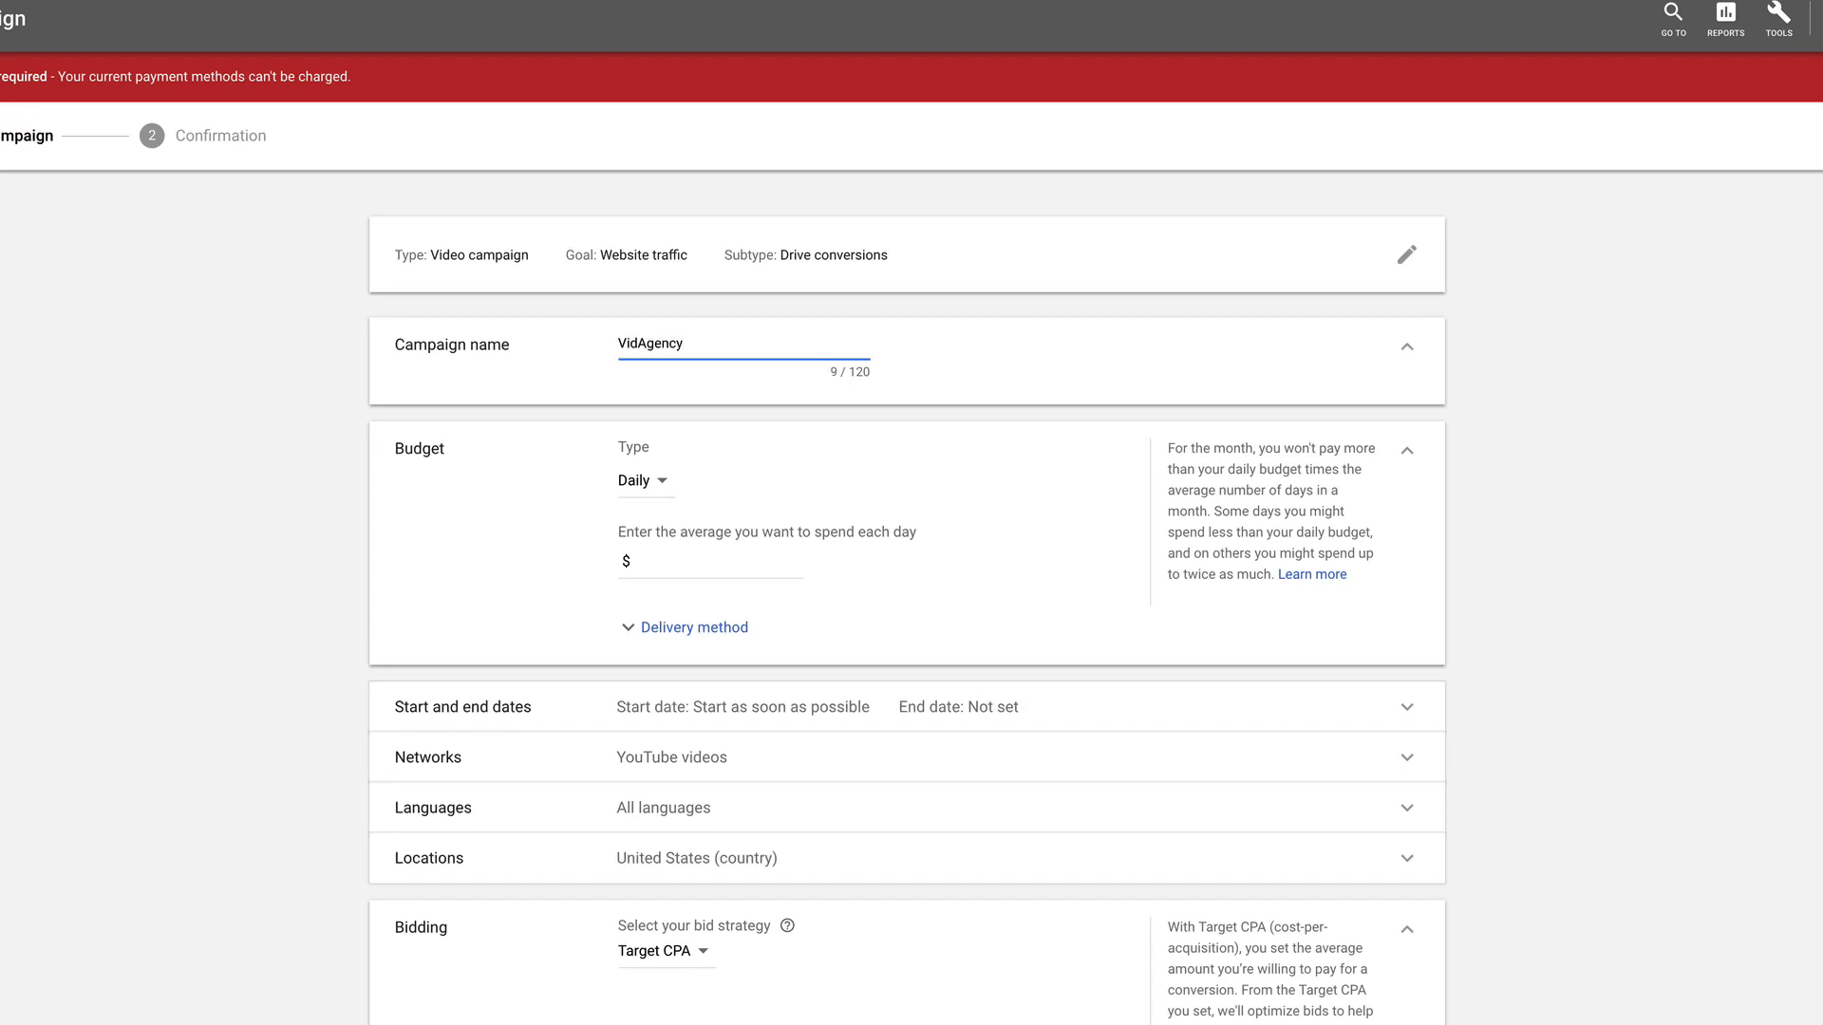
Step: Set the campaign's daily budget to 5 and Target CPA to 0.00
{"action": "left_click", "coordinate": [656, 563]}
{"action": "type", "text": "5"}
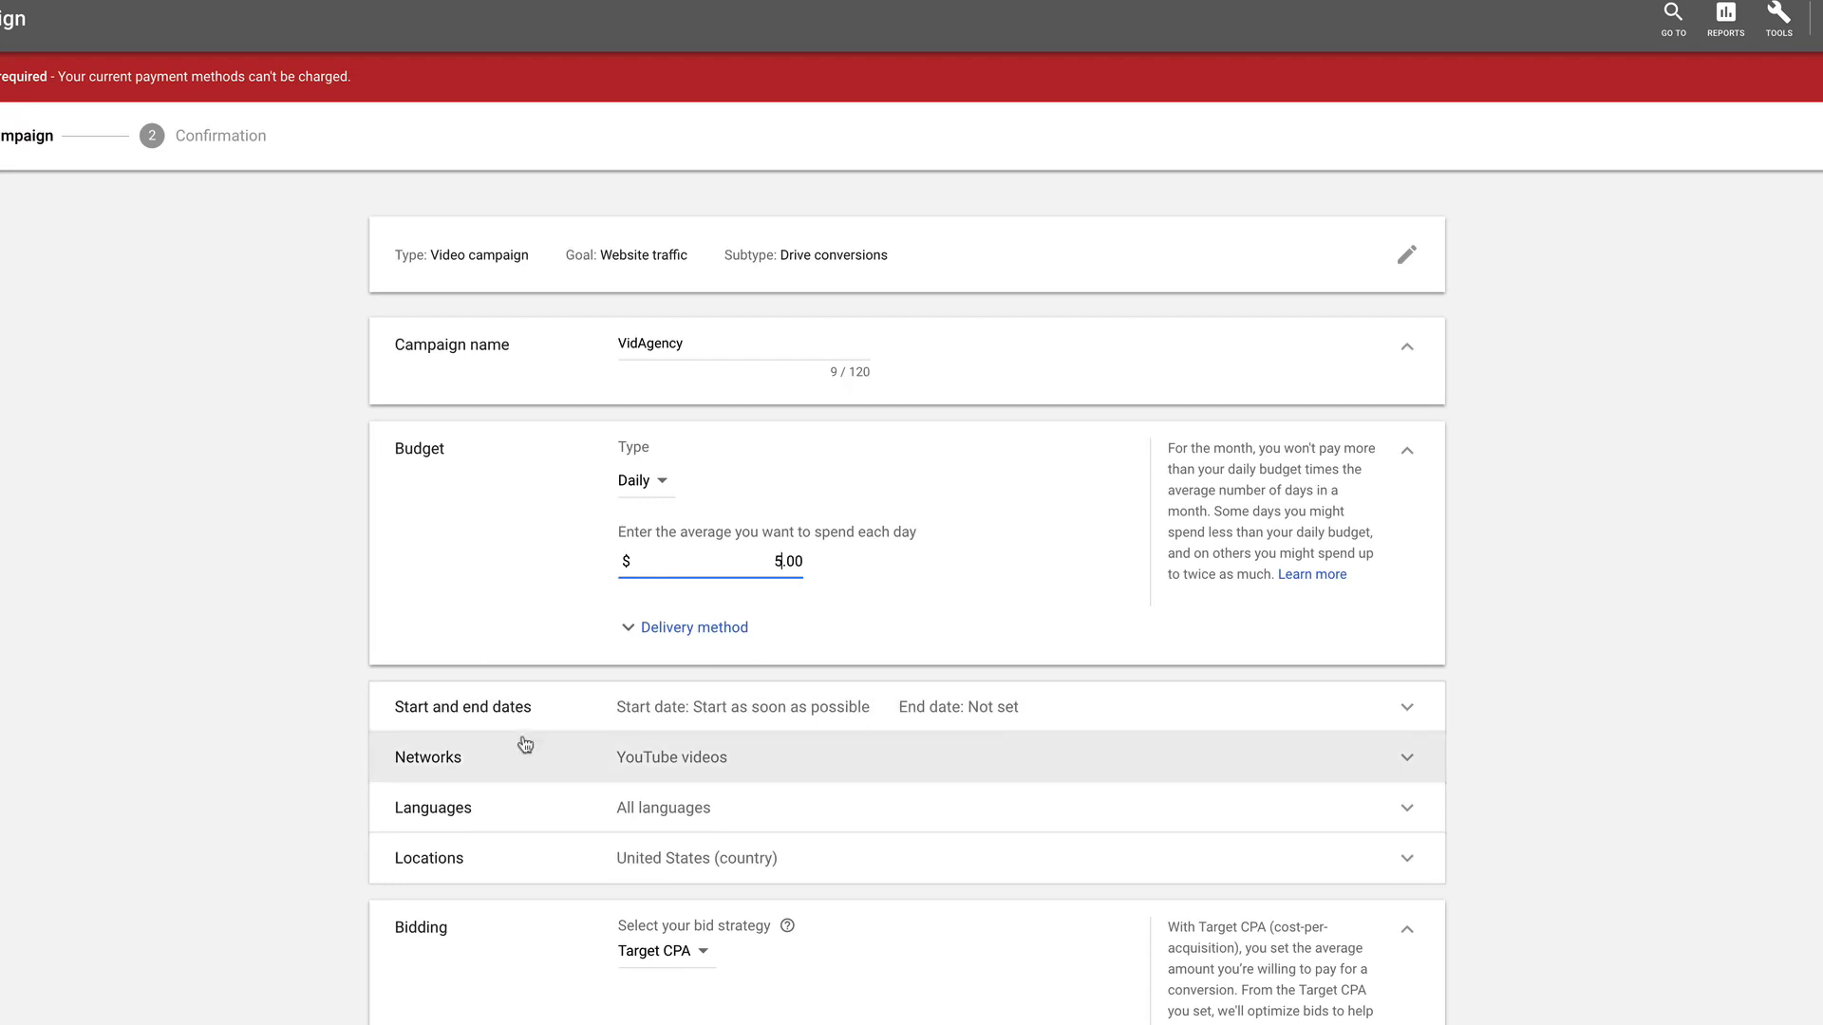
{"action": "scroll", "coordinate": [324, 852], "scroll_direction": "down", "scroll_amount": 1}
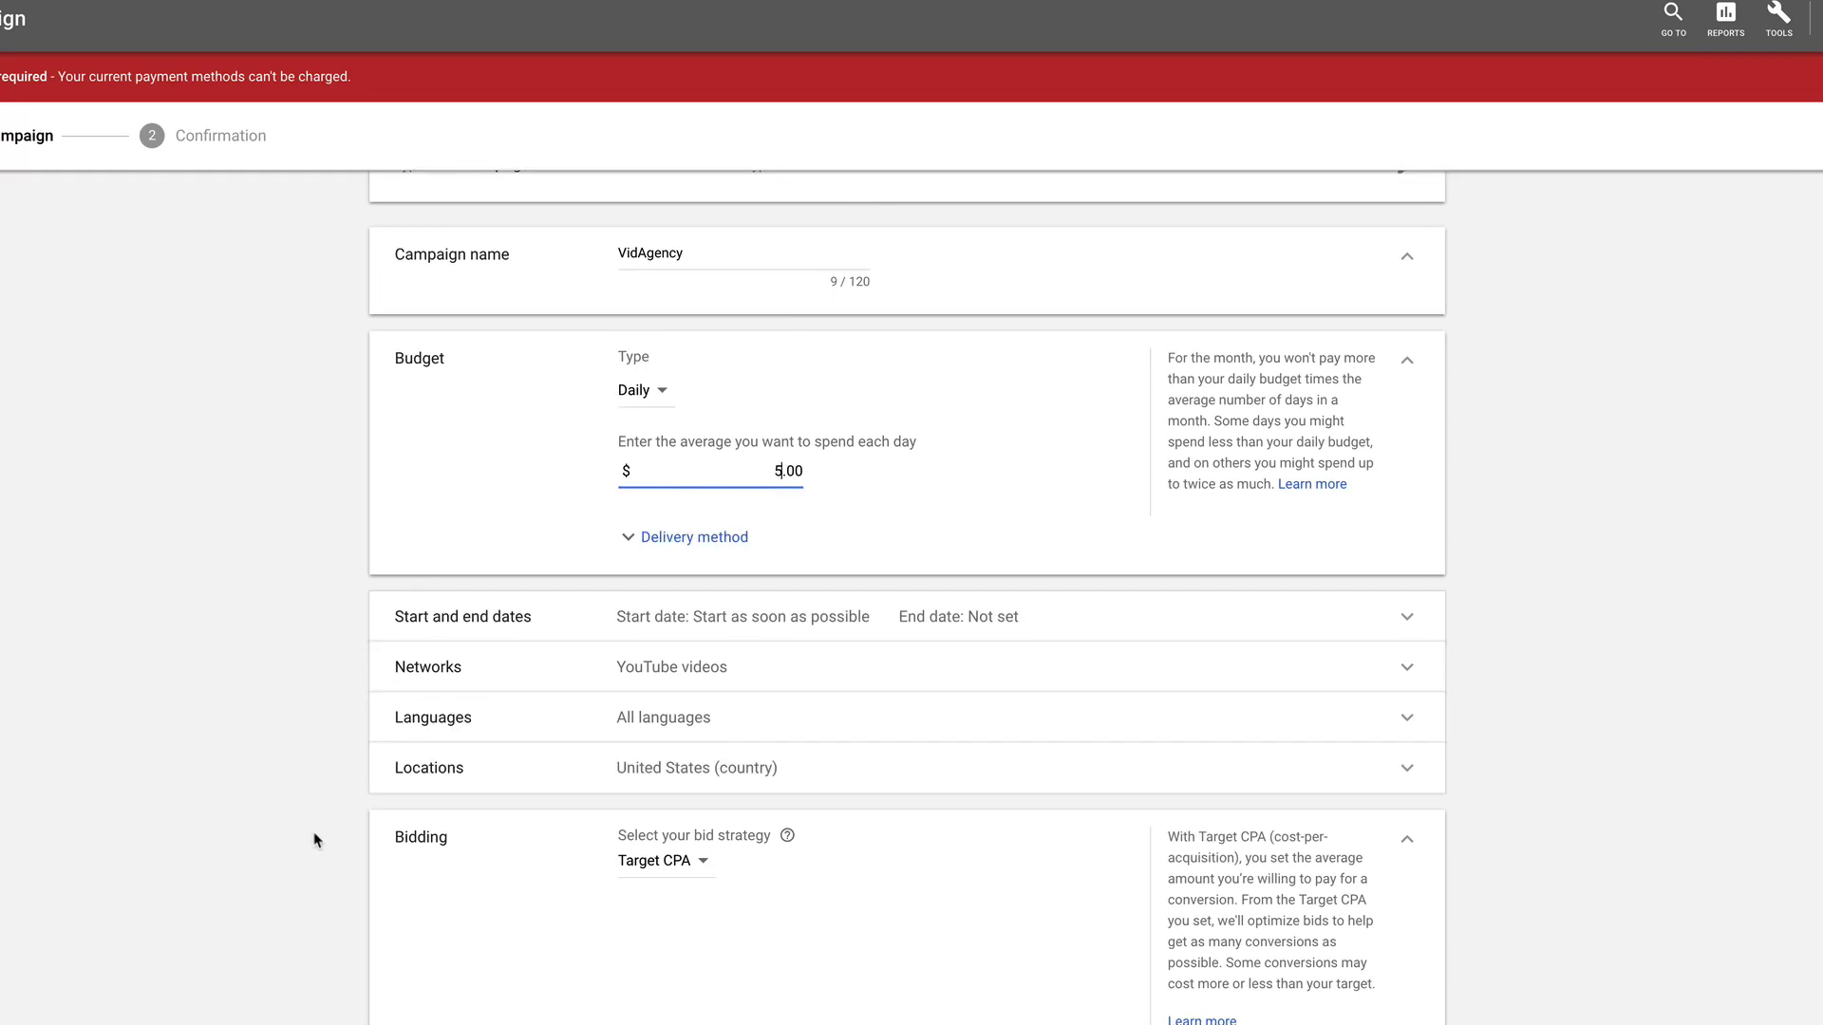
{"action": "scroll", "coordinate": [323, 842], "scroll_direction": "down", "scroll_amount": 3}
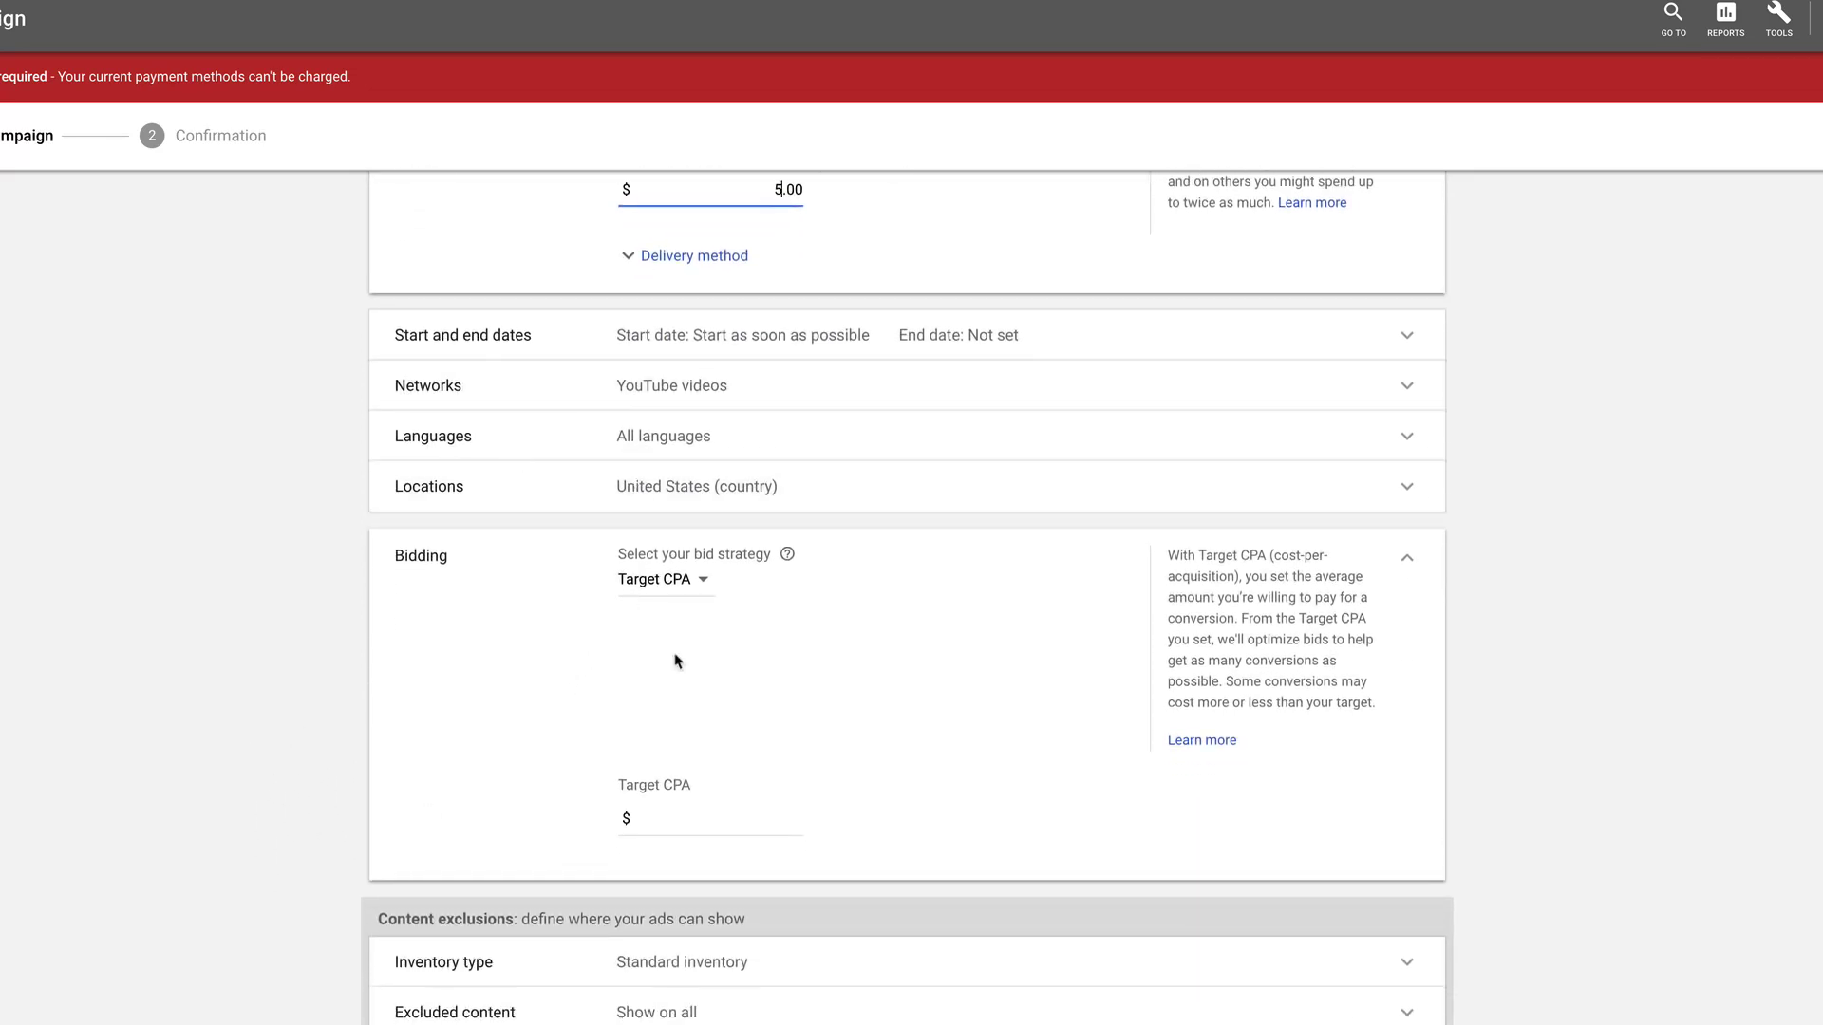
{"action": "left_click", "coordinate": [668, 819]}
{"action": "type", "text": "0.00"}
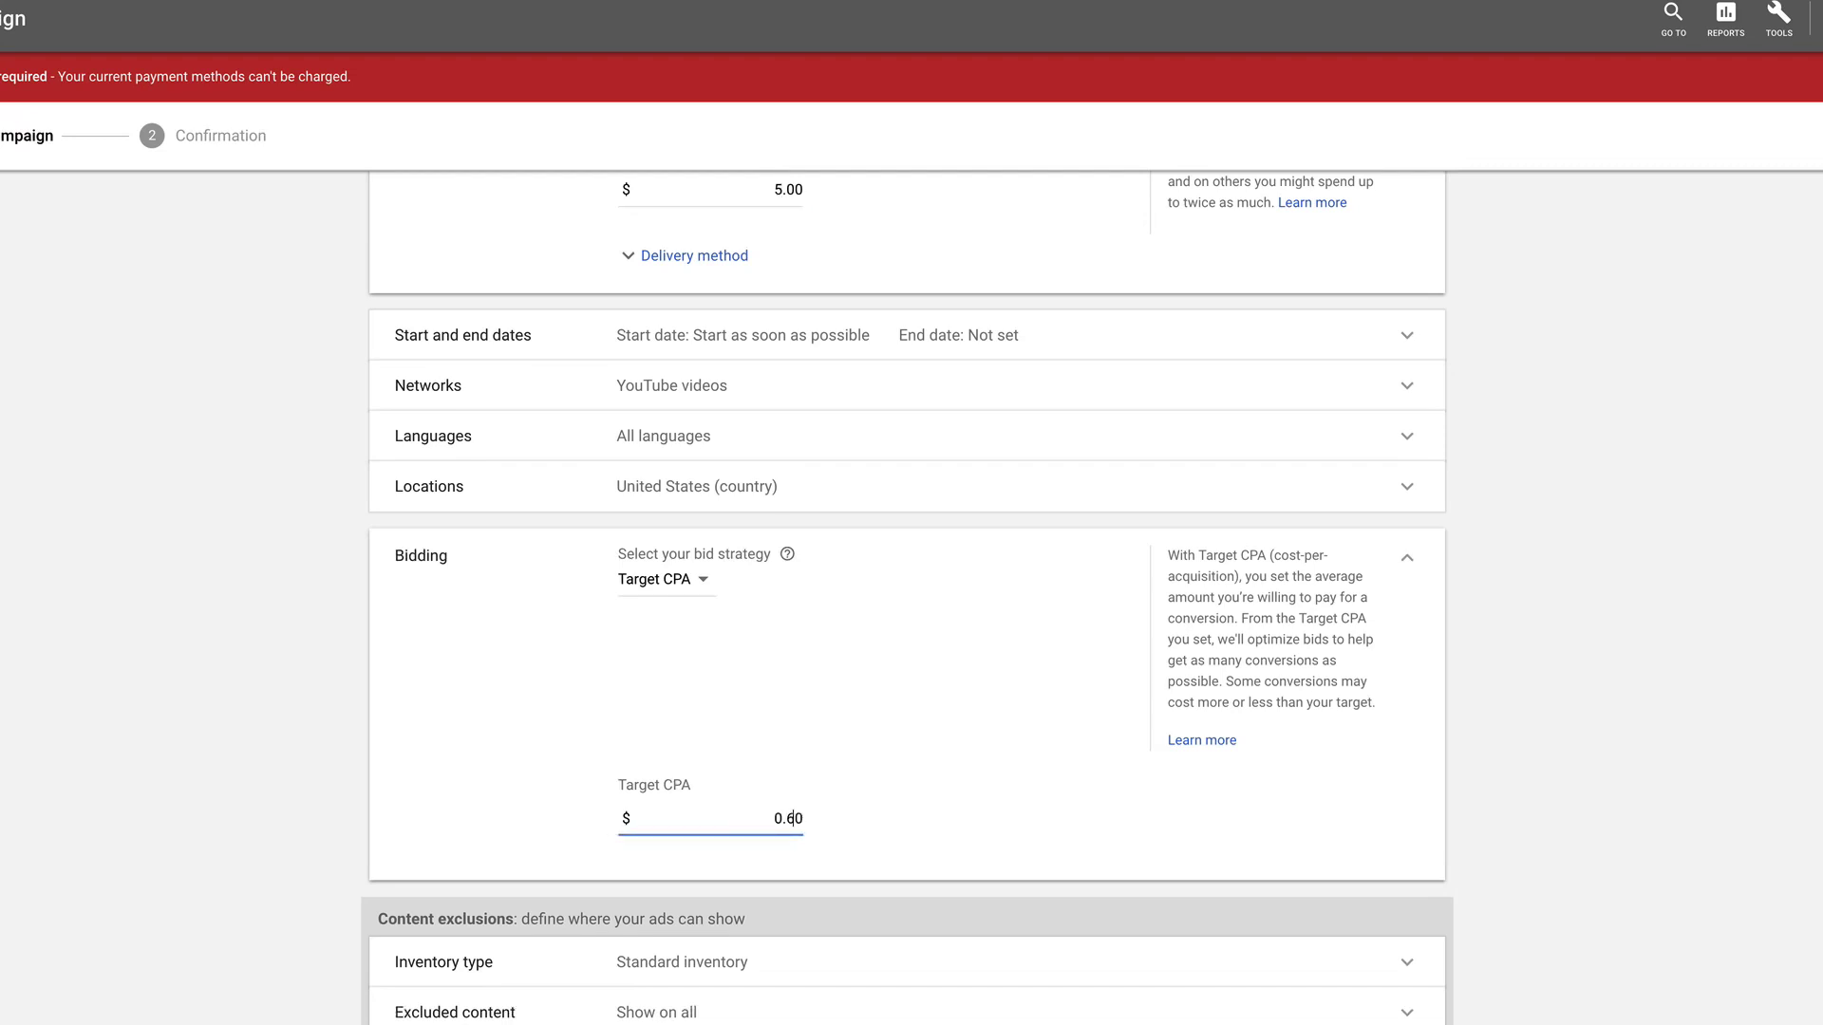
{"action": "scroll", "coordinate": [671, 817], "scroll_direction": "down", "scroll_amount": 5}
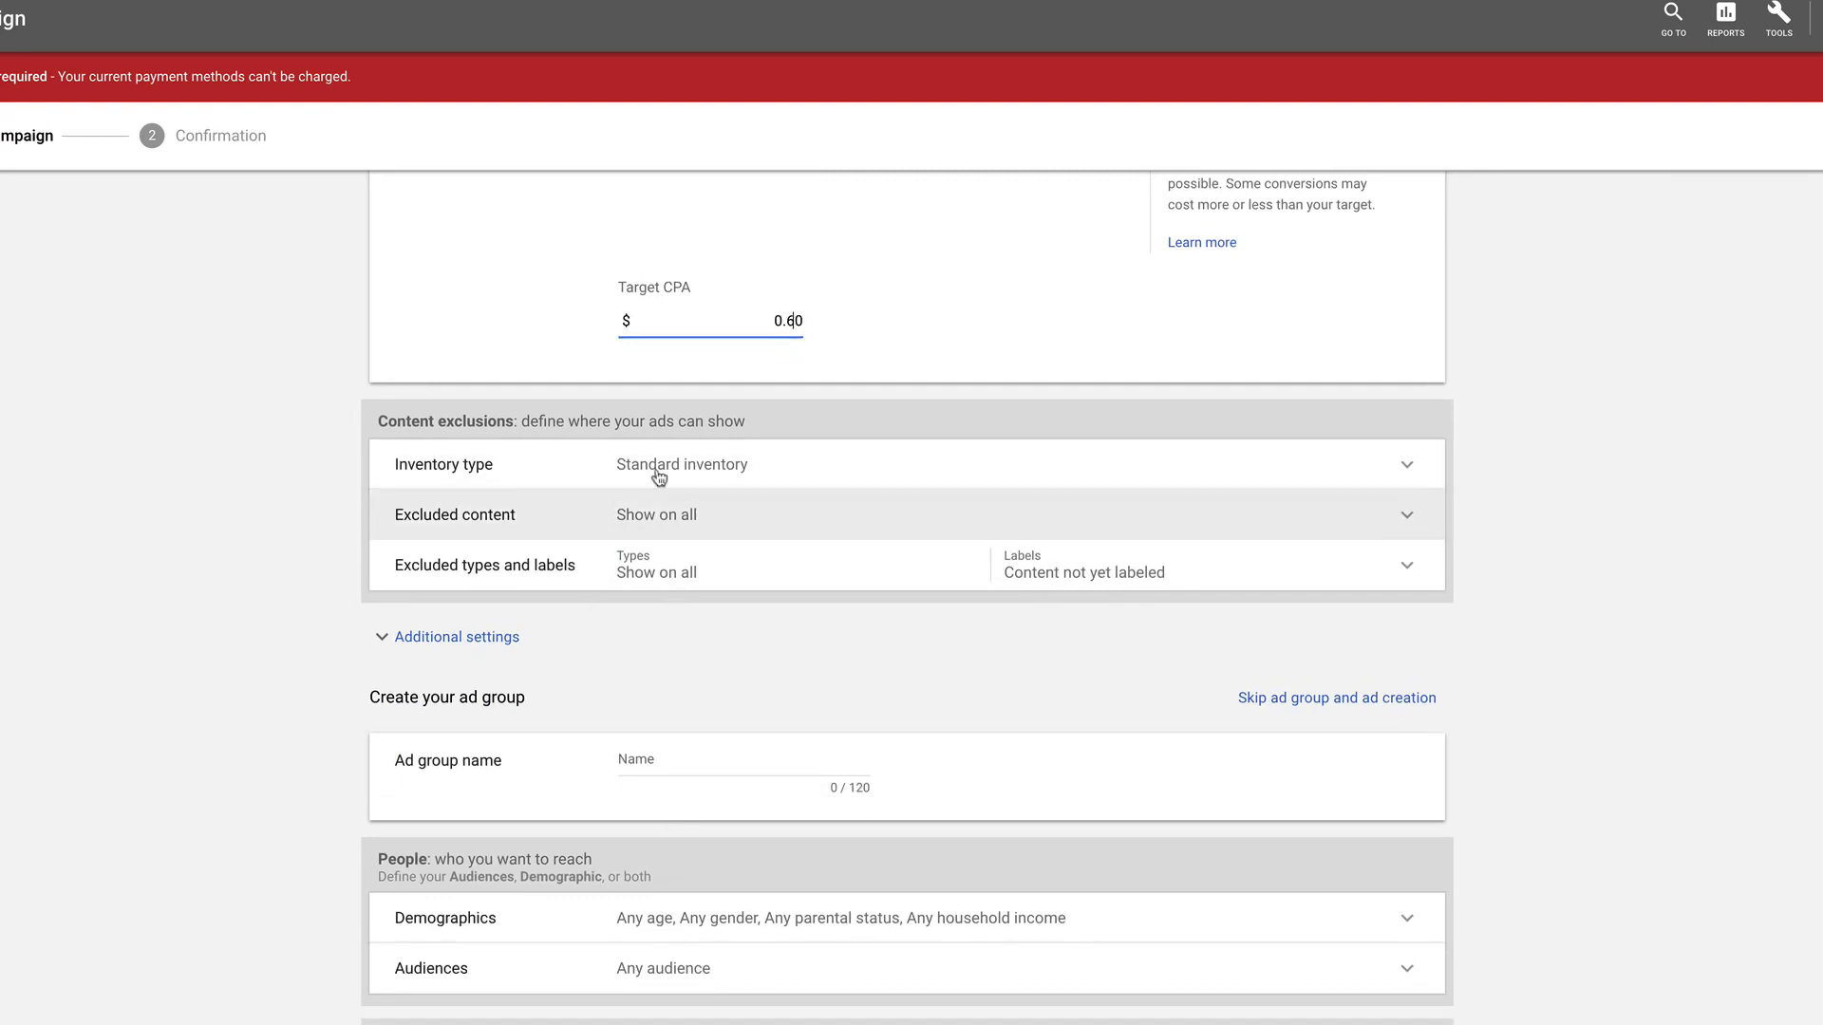
{"action": "scroll", "coordinate": [664, 740], "scroll_direction": "down", "scroll_amount": 1}
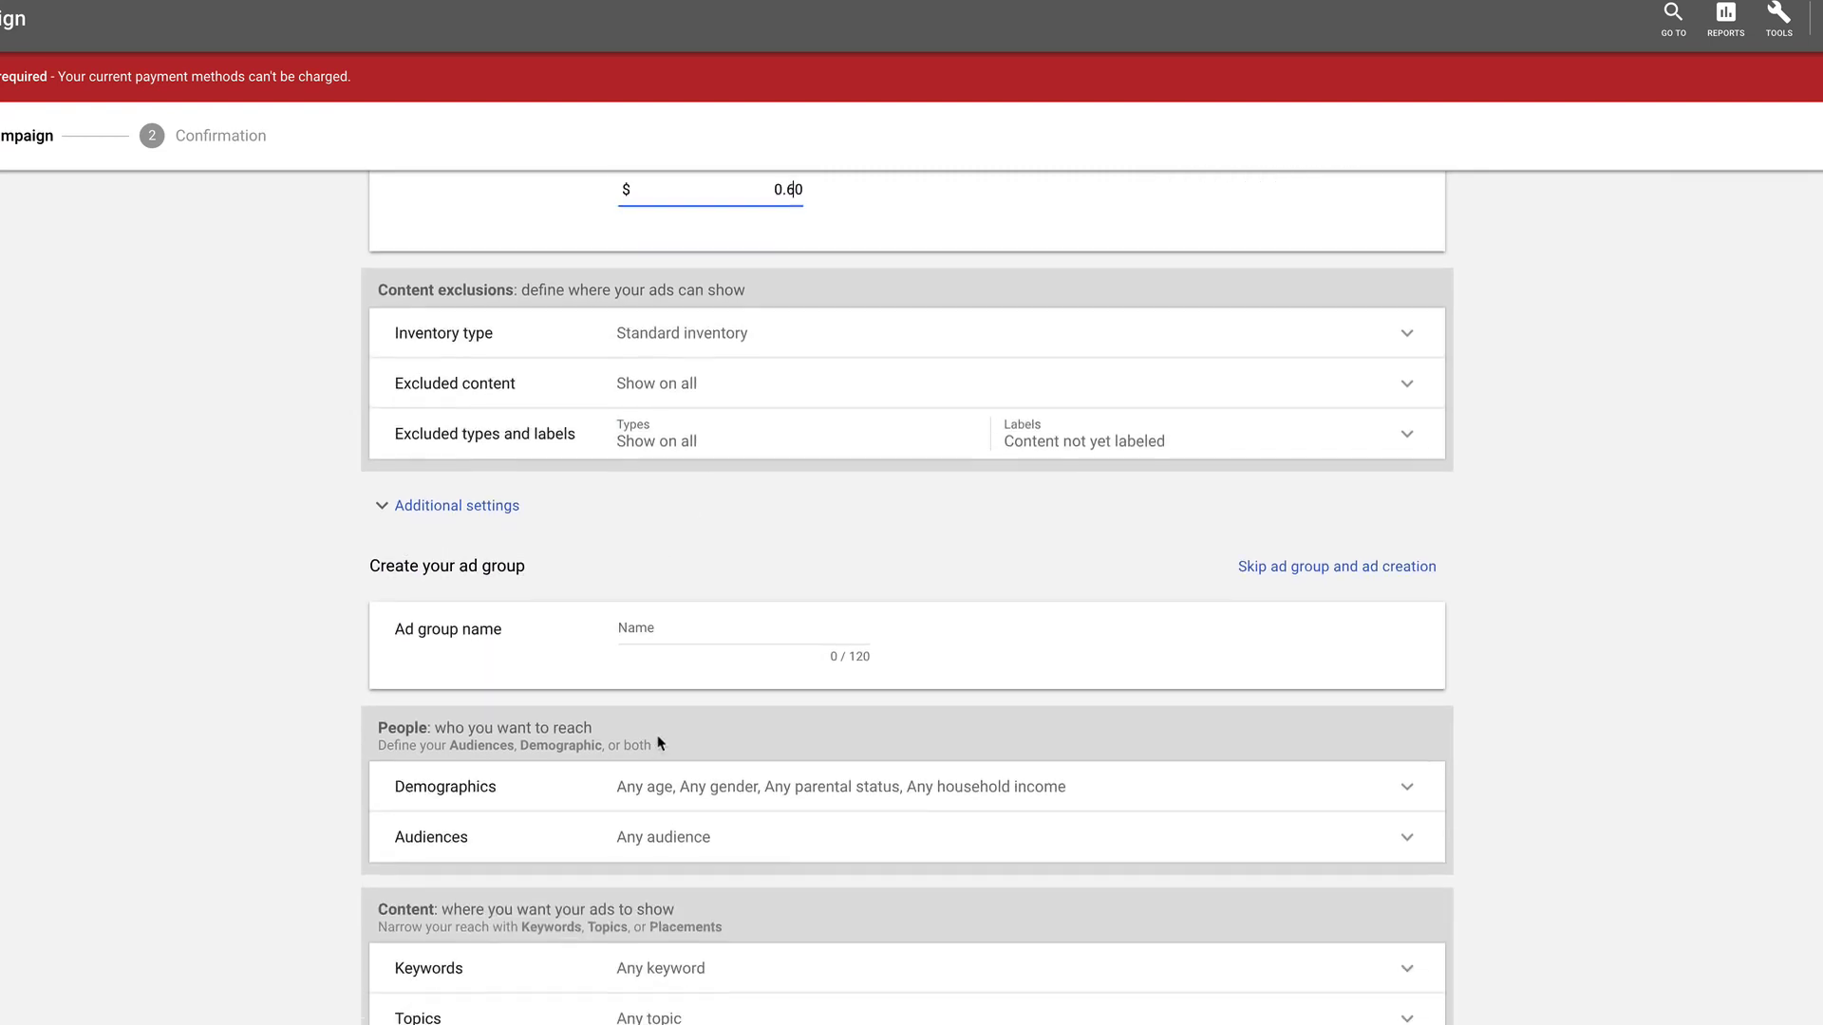
Step: Name the ad group VidAgency and copy the Review video's link address
{"action": "left_click", "coordinate": [660, 632]}
{"action": "type", "text": "VidAgency"}
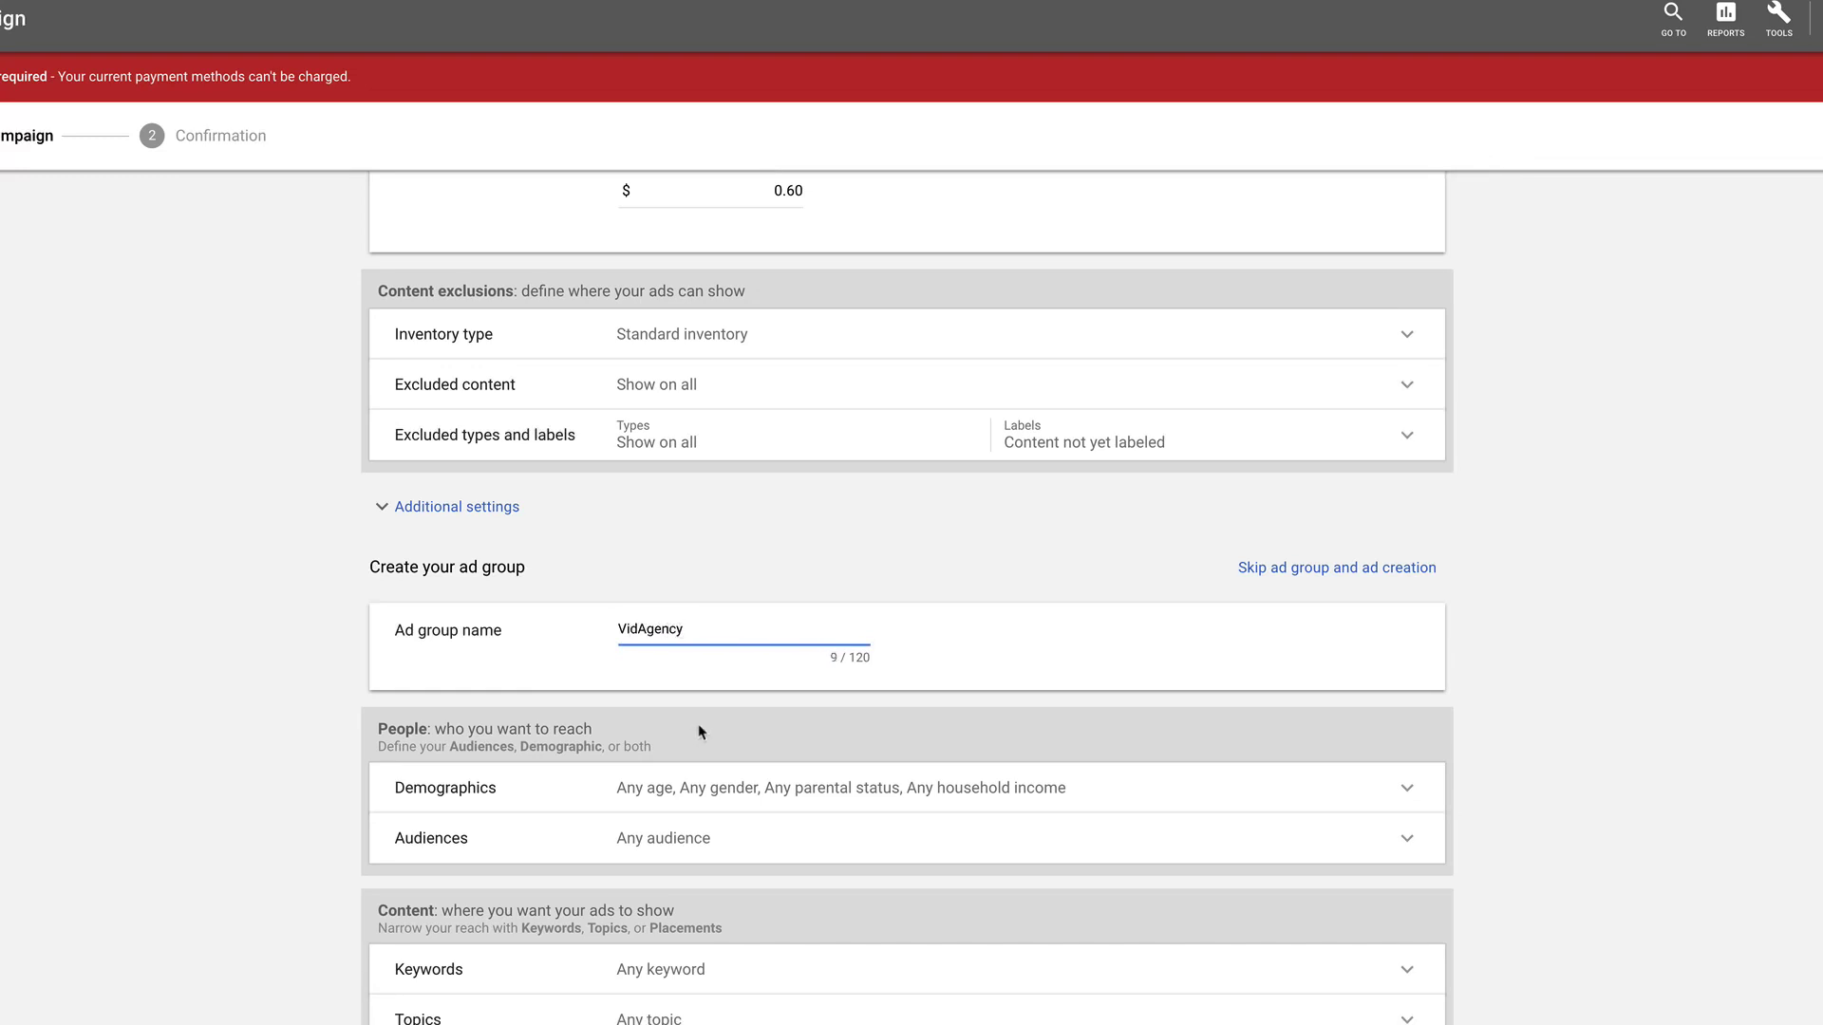
{"action": "scroll", "coordinate": [700, 732], "scroll_direction": "down", "scroll_amount": 3}
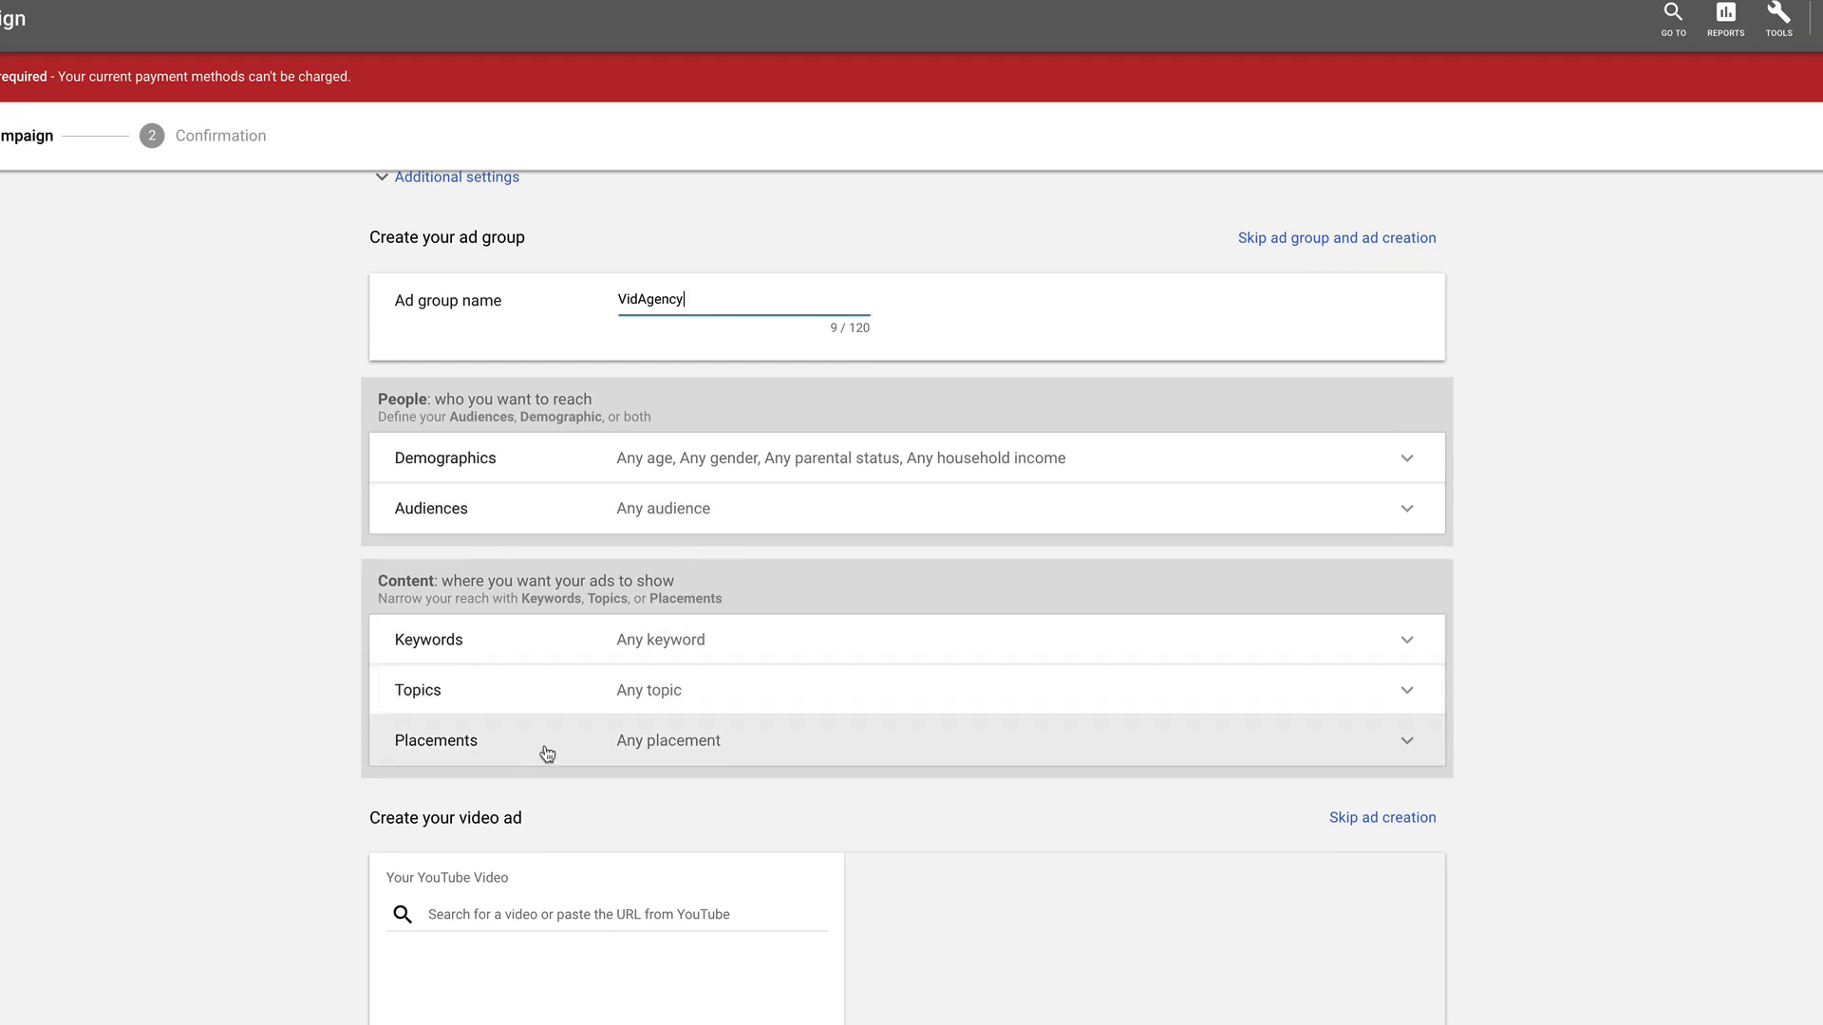
{"action": "scroll", "coordinate": [545, 753], "scroll_direction": "down", "scroll_amount": 2}
{"action": "scroll", "coordinate": [602, 814], "scroll_direction": "down", "scroll_amount": 1}
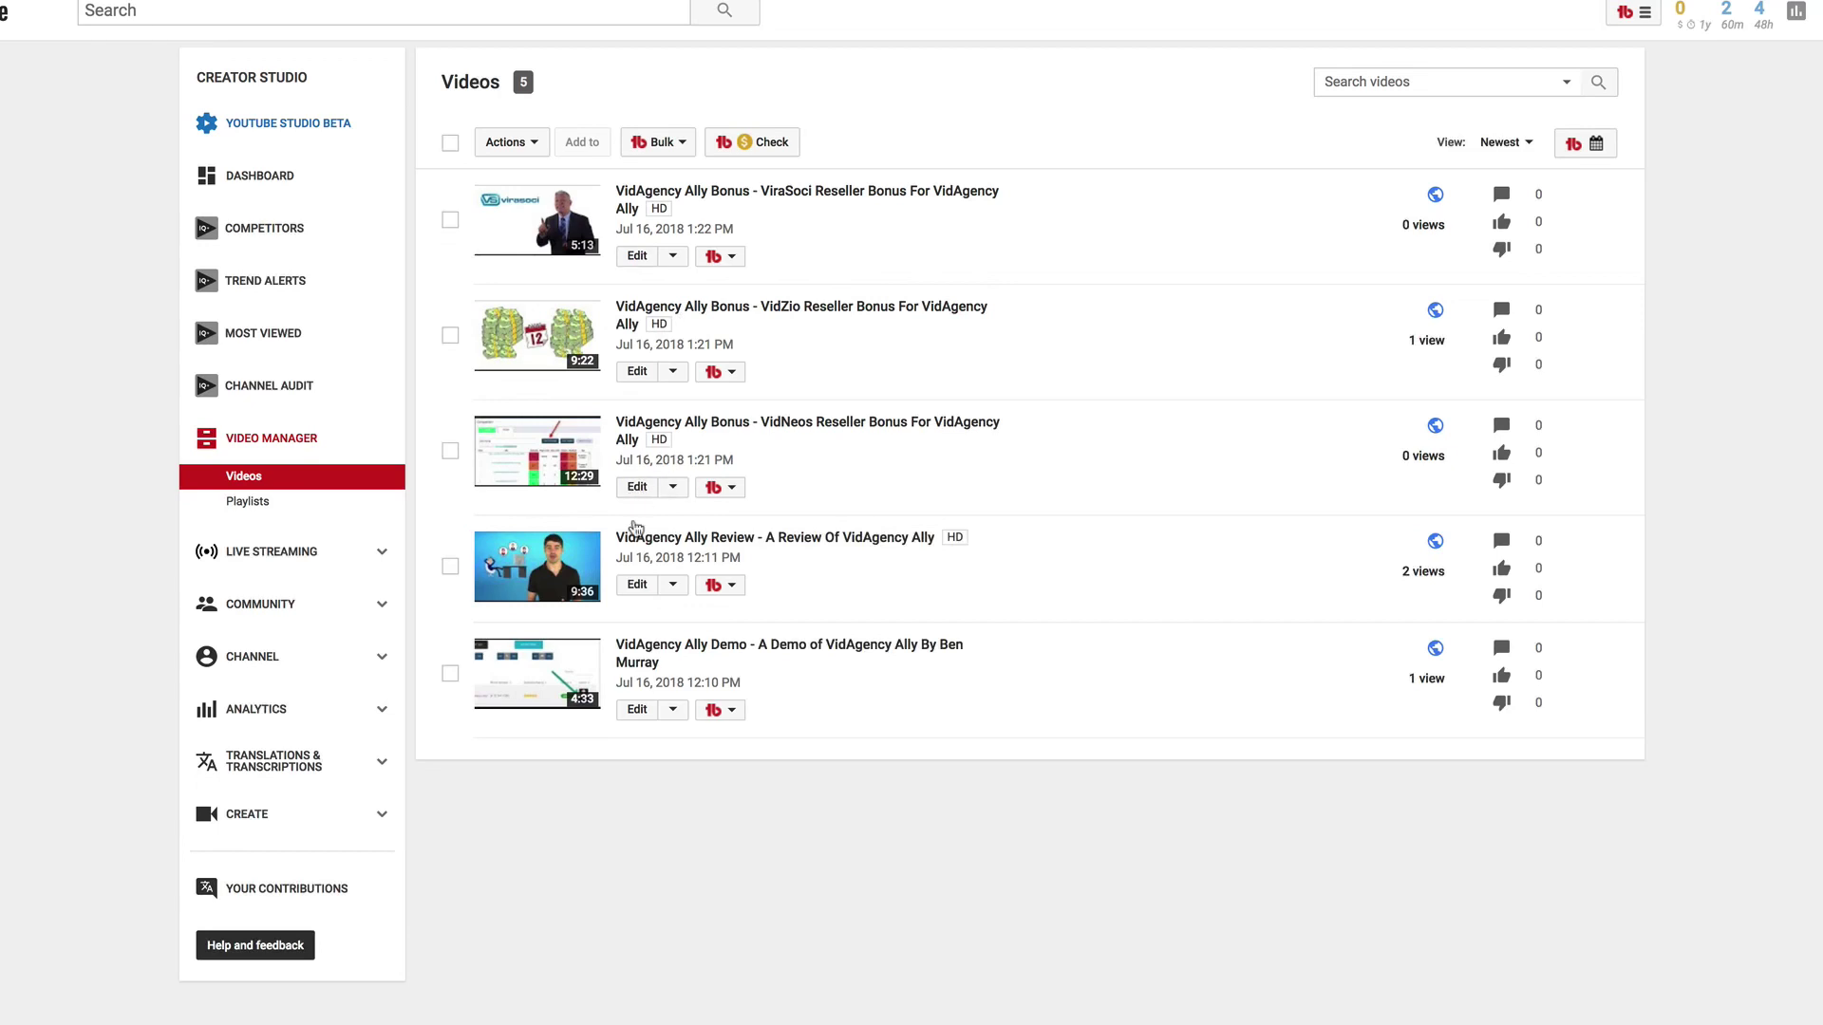
{"action": "right_click", "coordinate": [515, 552]}
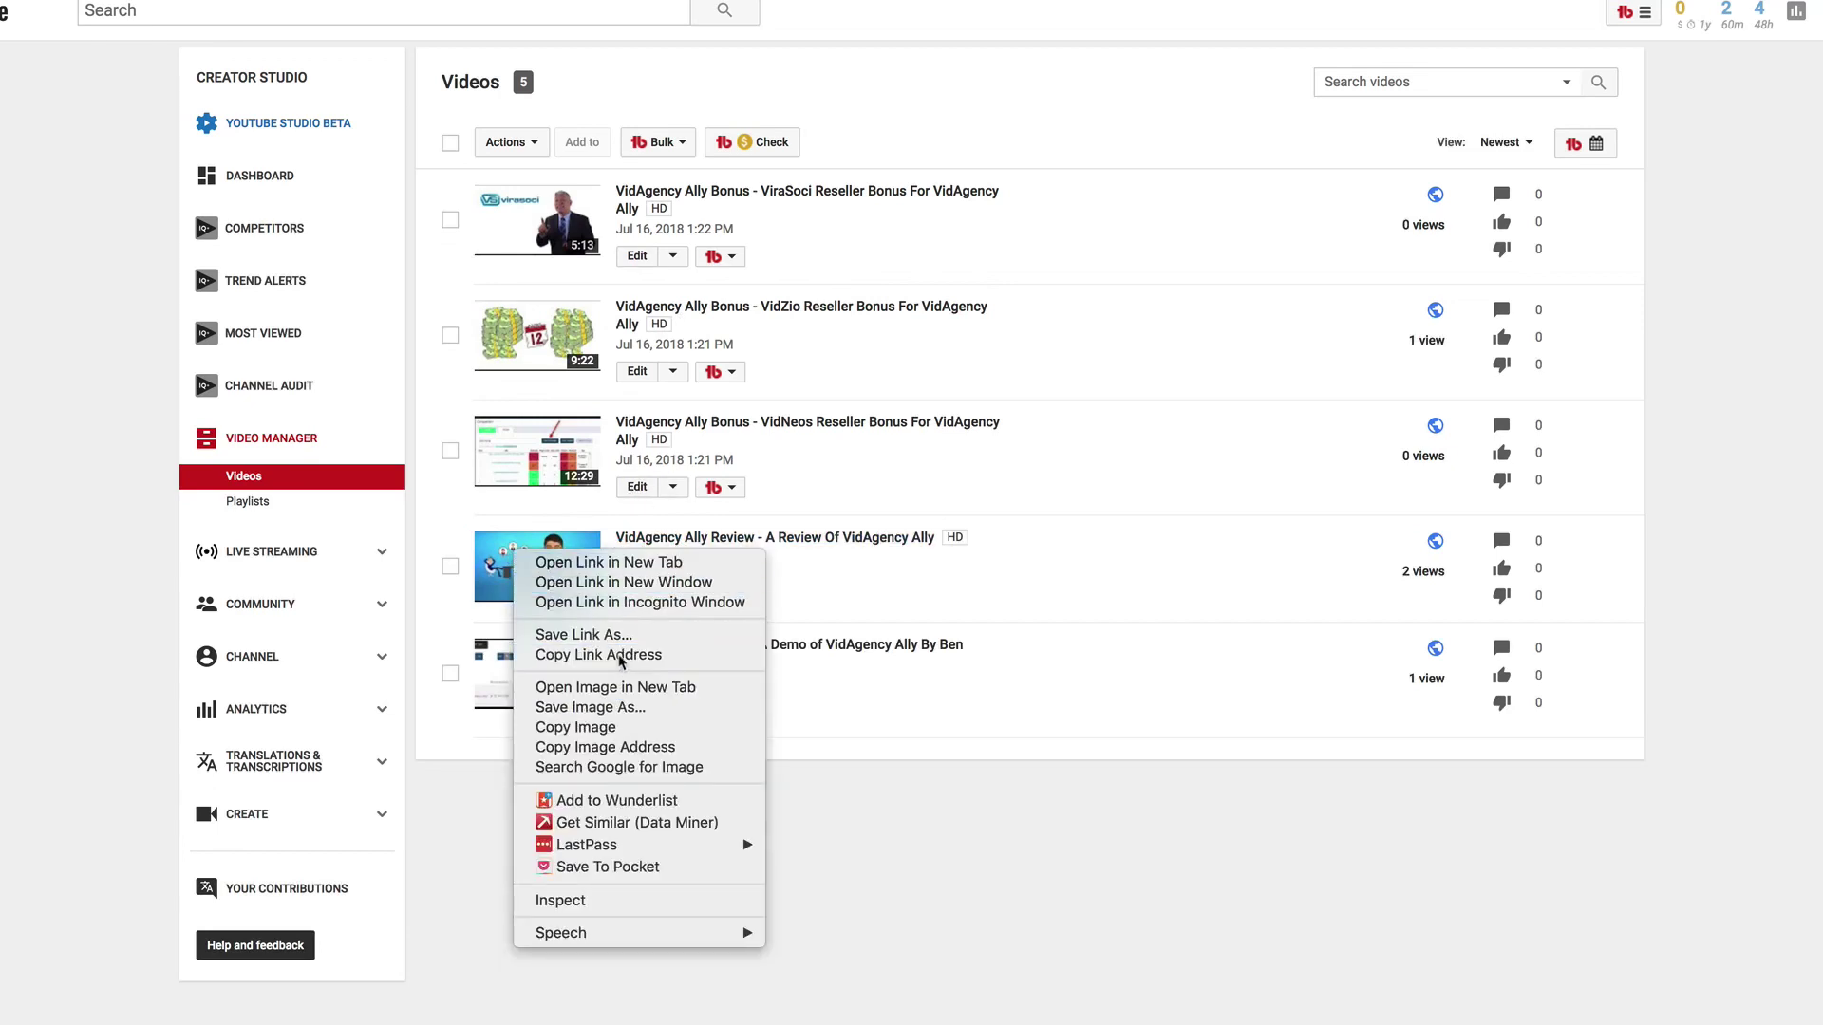
{"action": "left_click", "coordinate": [621, 655]}
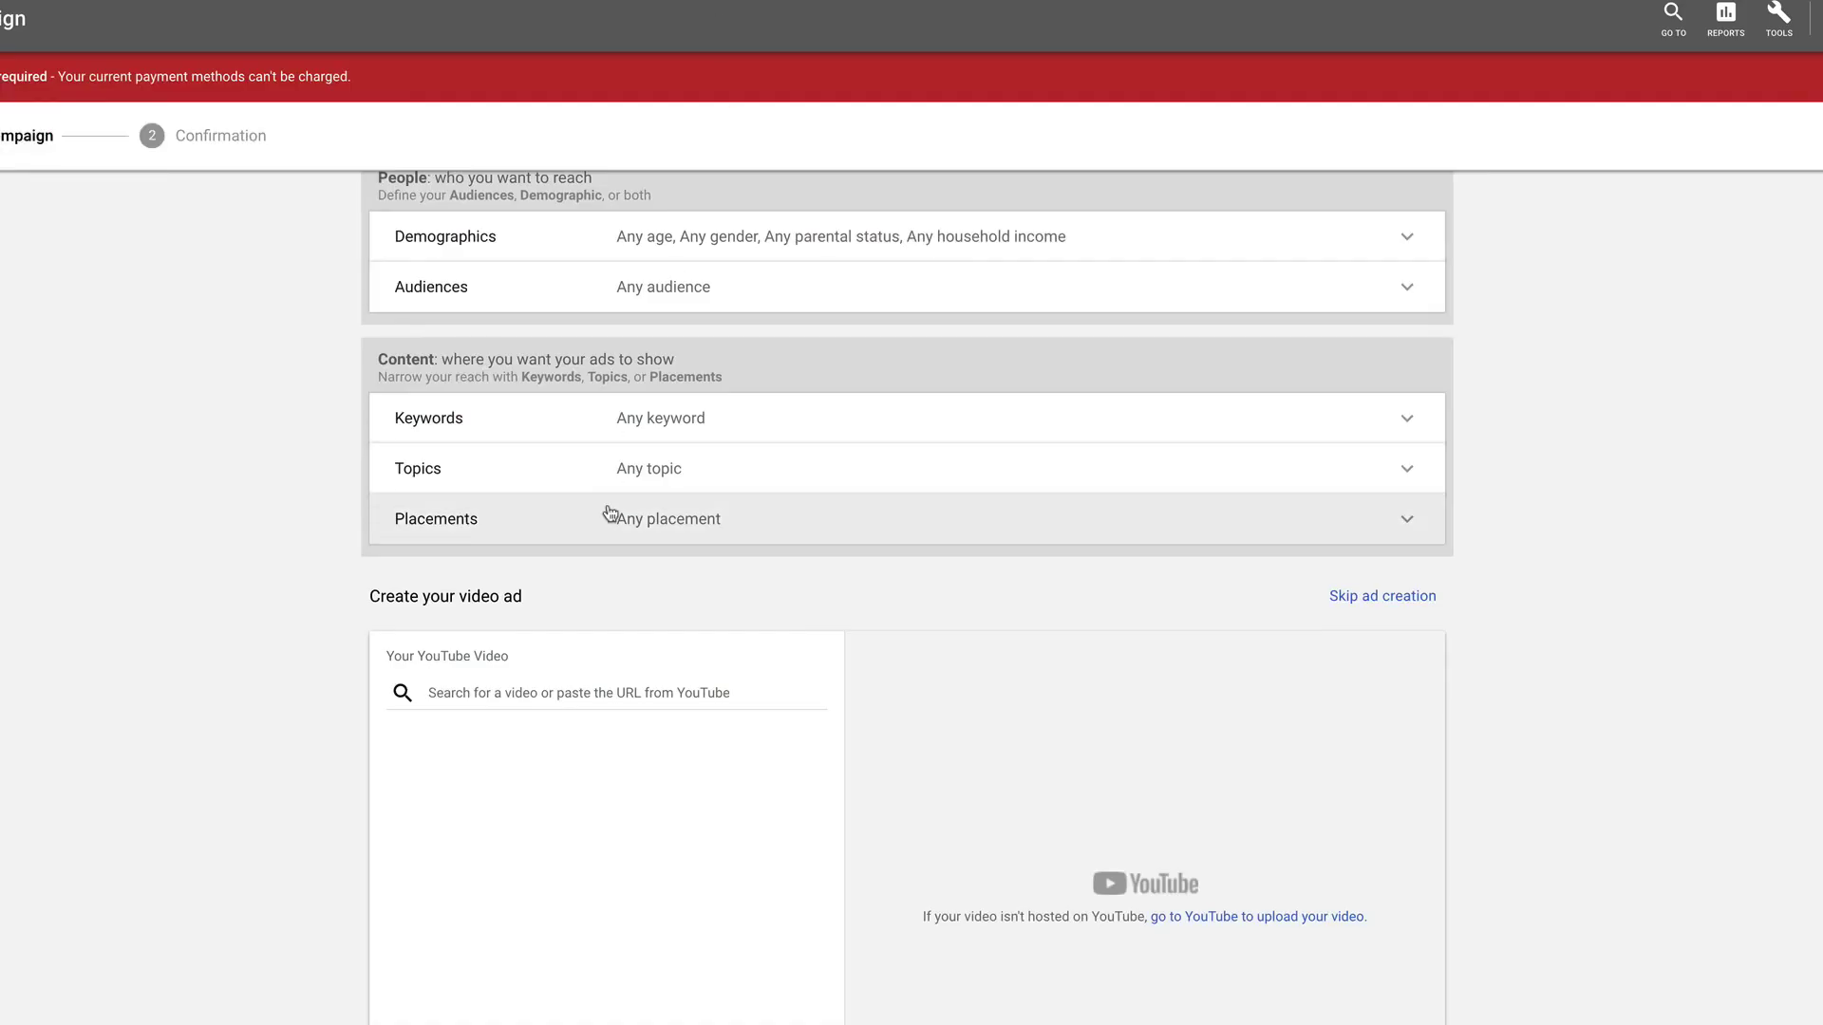
Step: Pick the Review video by its pasted link and set final URL raythevideoguy.com/vidagency
{"action": "left_click", "coordinate": [599, 691]}
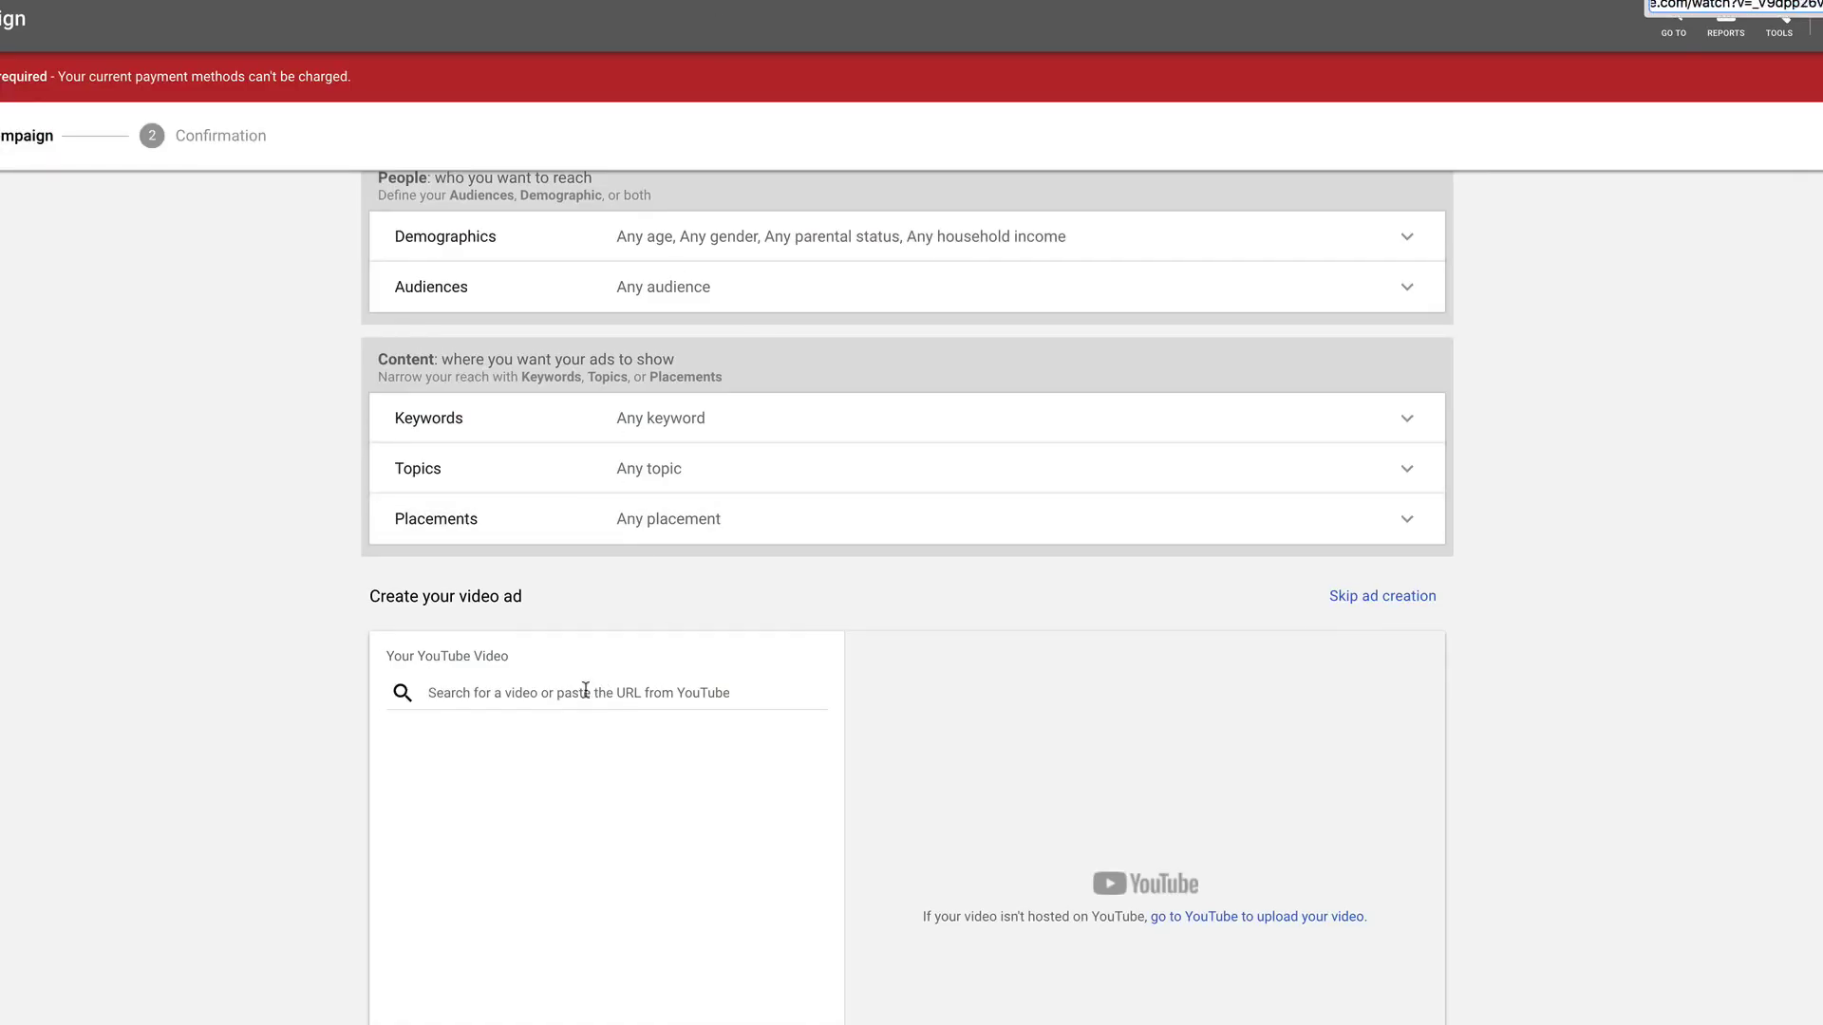
{"action": "key", "text": "super+v"}
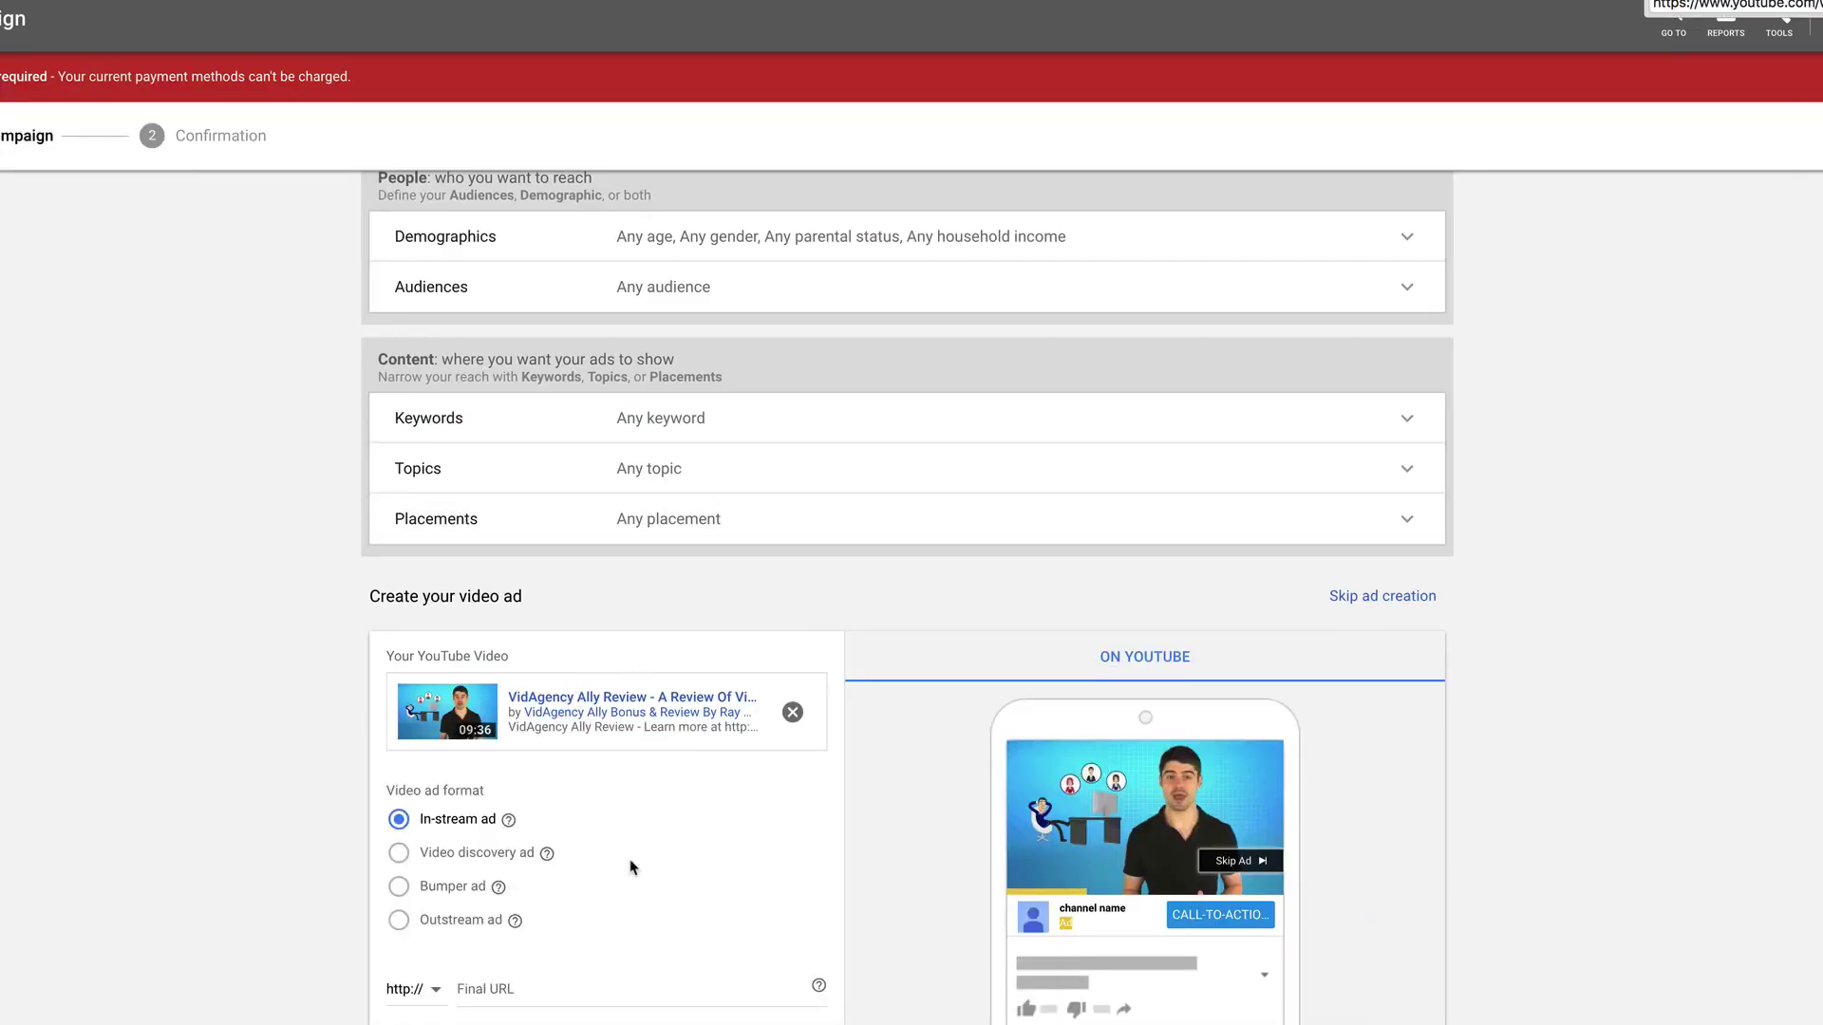
{"action": "scroll", "coordinate": [532, 800], "scroll_direction": "down", "scroll_amount": 1}
{"action": "scroll", "coordinate": [531, 800], "scroll_direction": "down", "scroll_amount": 3}
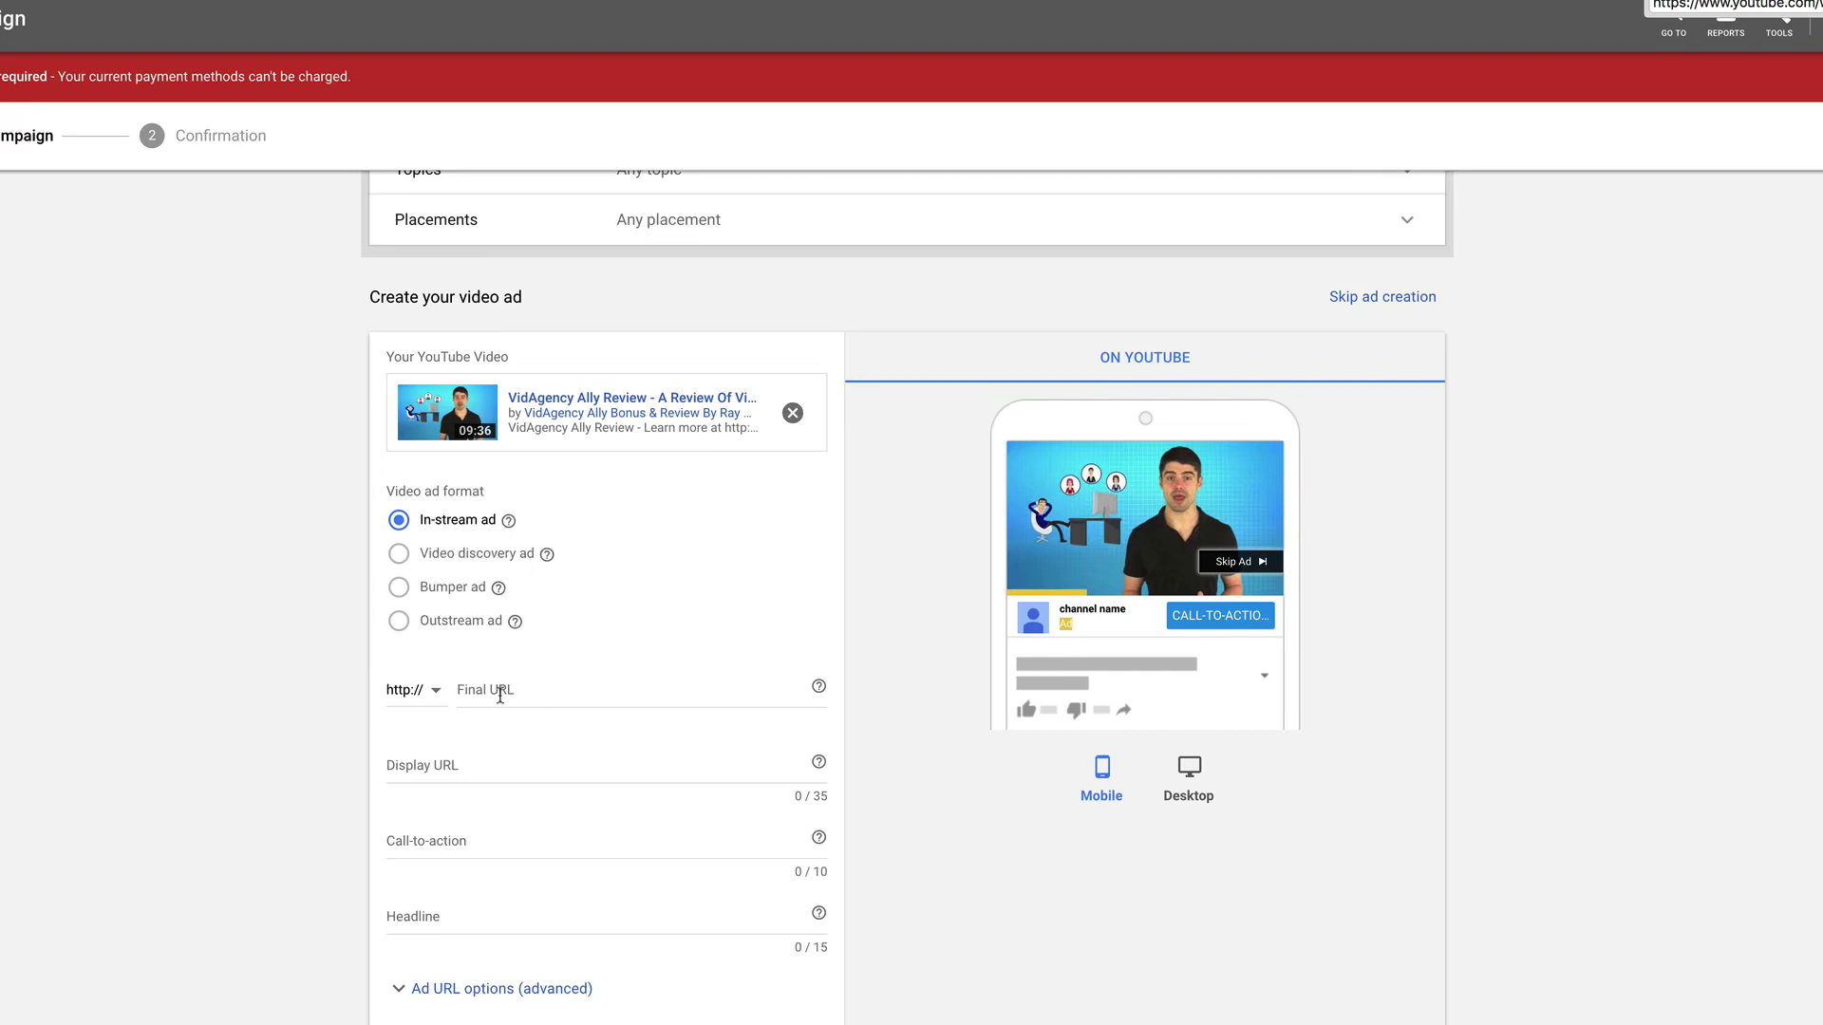
{"action": "left_click", "coordinate": [534, 695]}
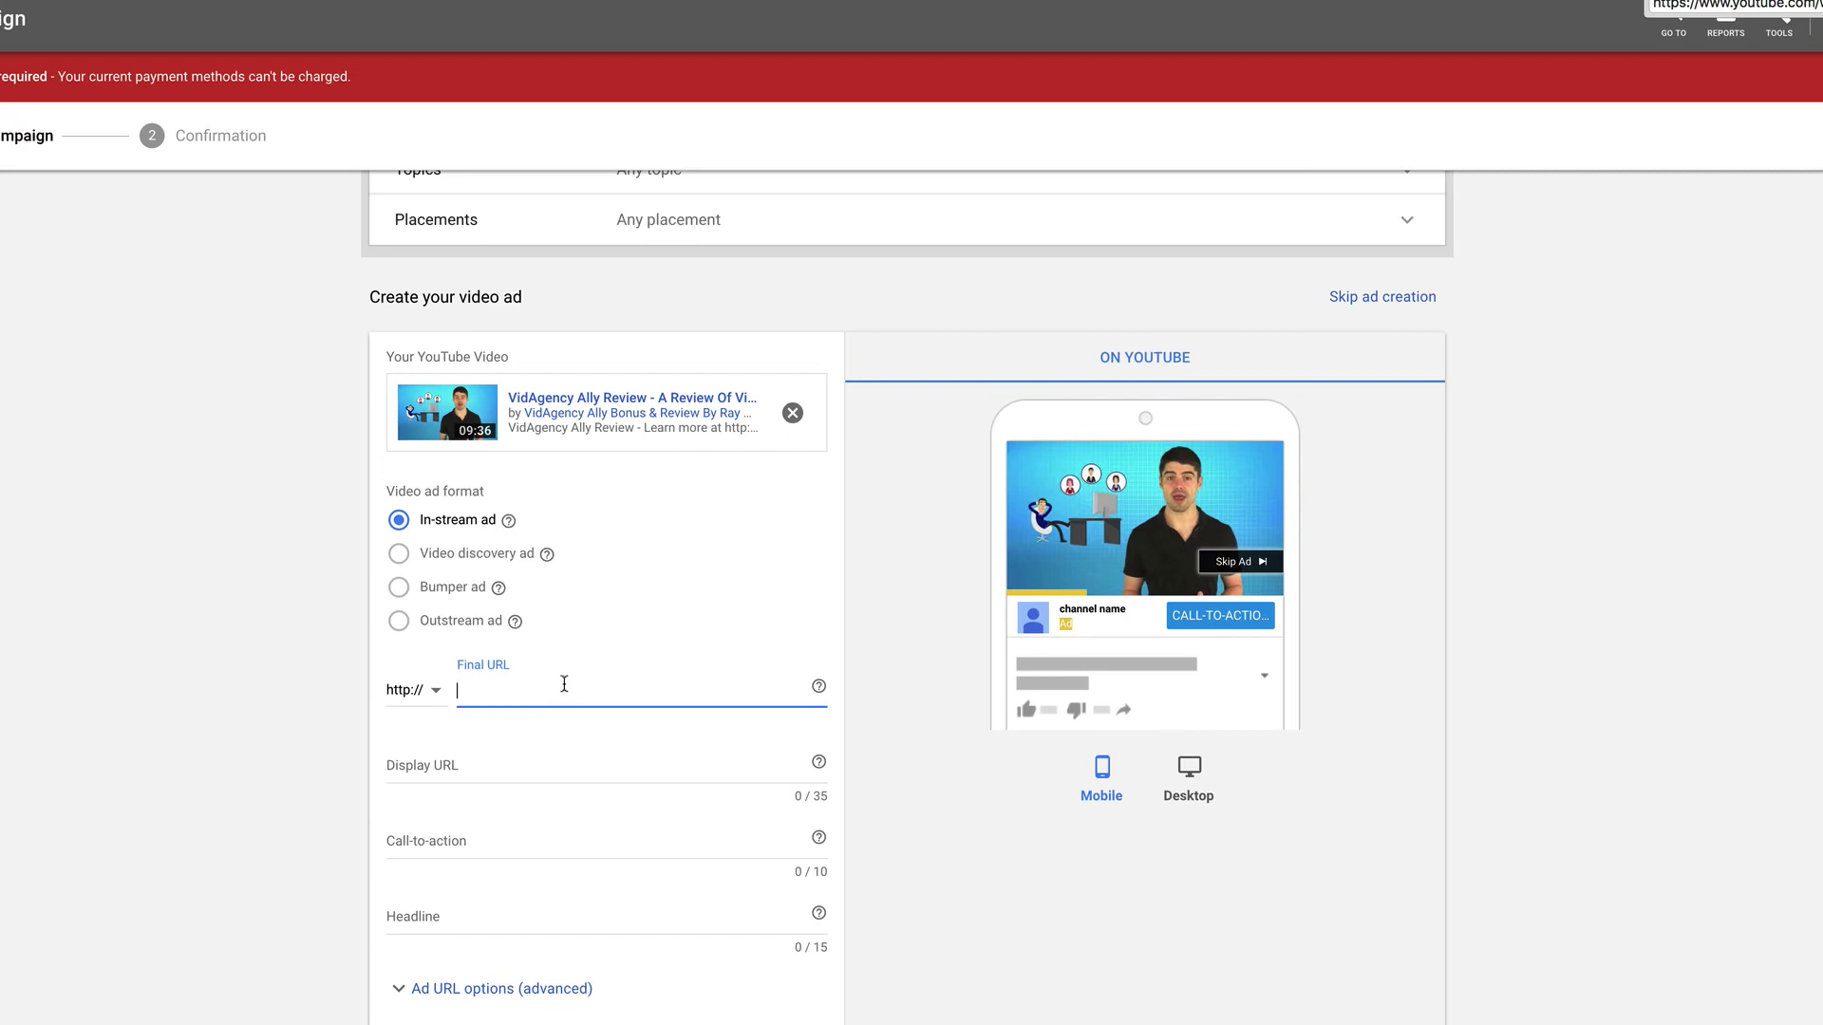
{"action": "type", "text": "raythevideoguy.com/vidagency"}
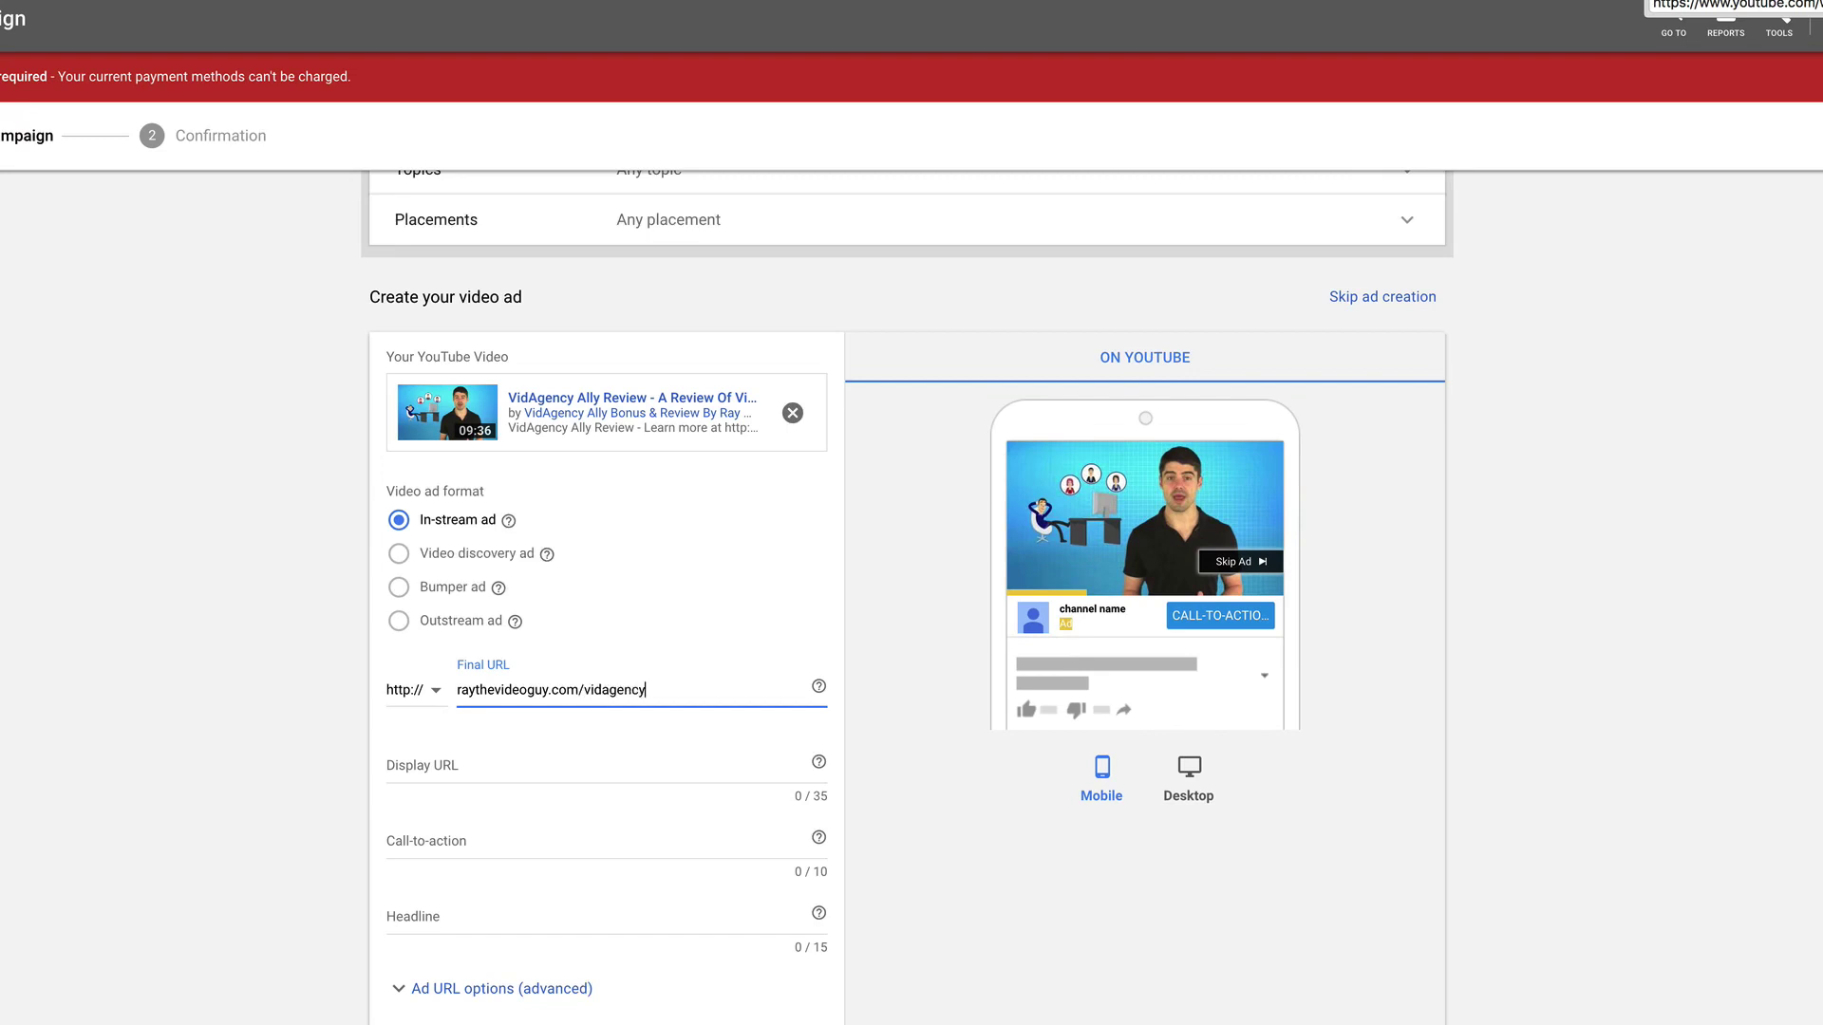
{"action": "key", "text": "Tab"}
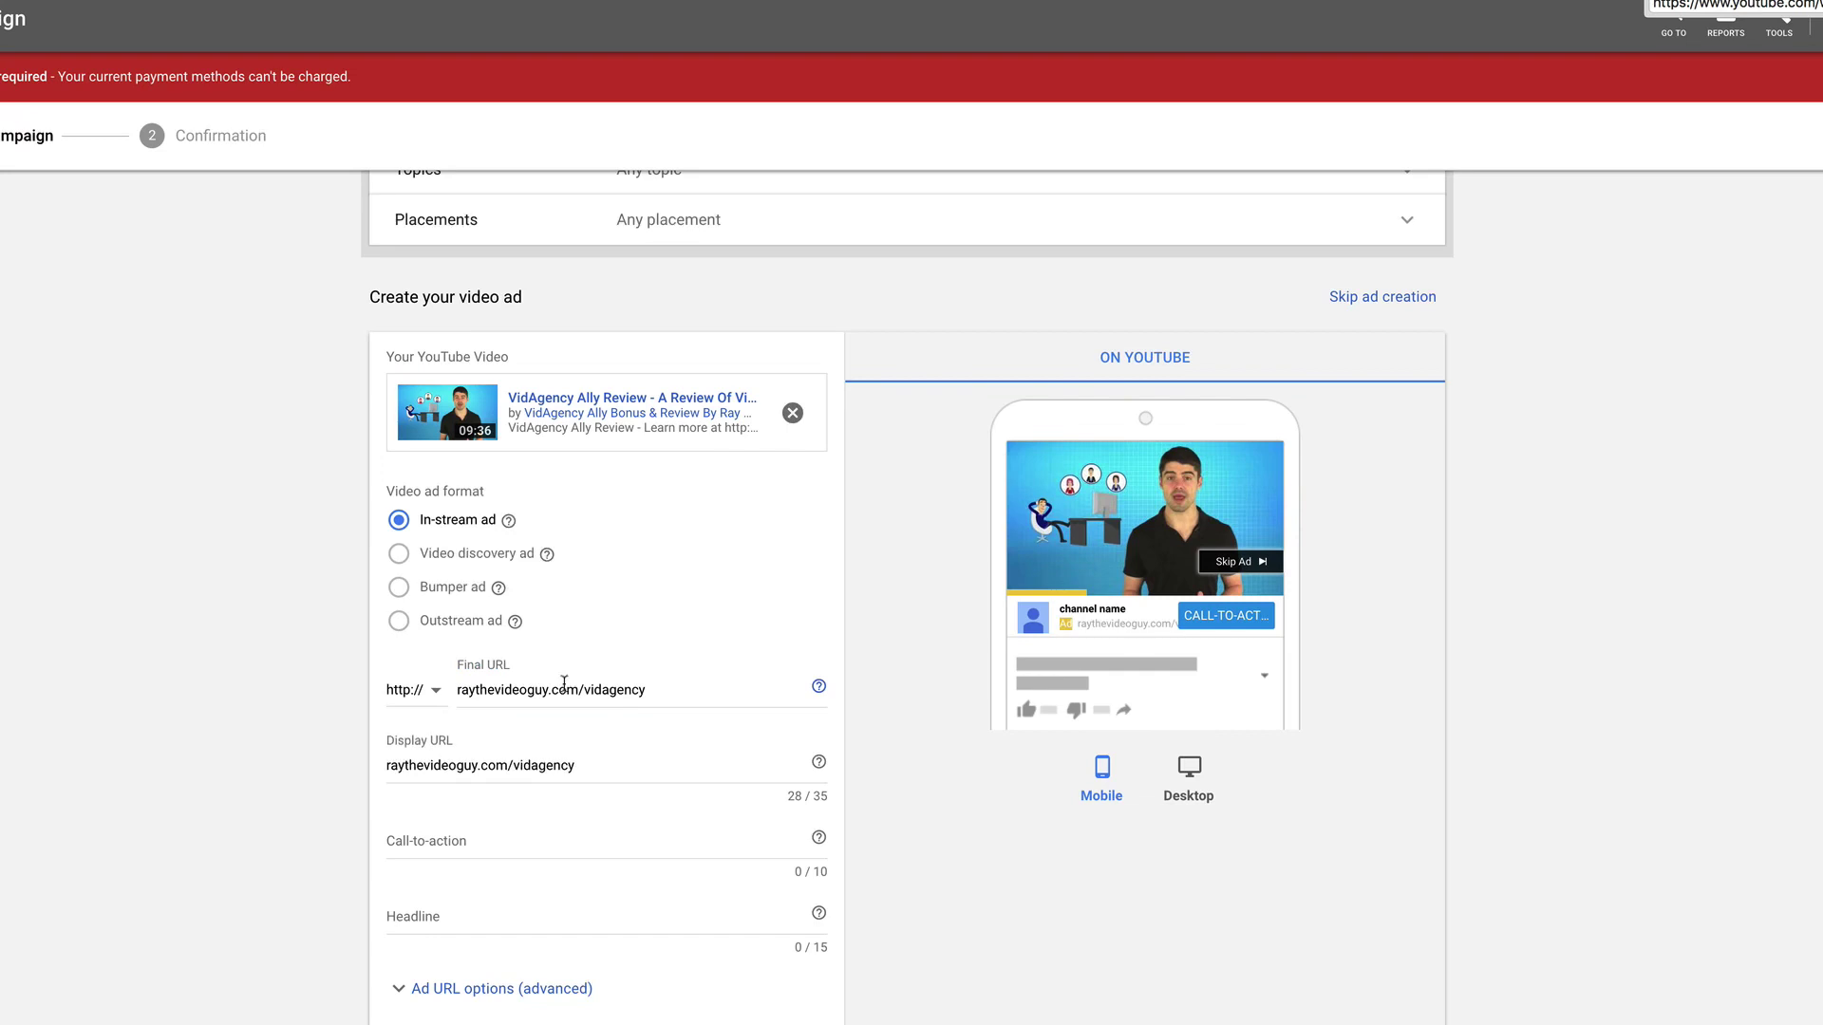
Step: Set the ad's call-to-action to 'Get It Now' and headline to 'VidAgency'
{"action": "left_click", "coordinate": [440, 844]}
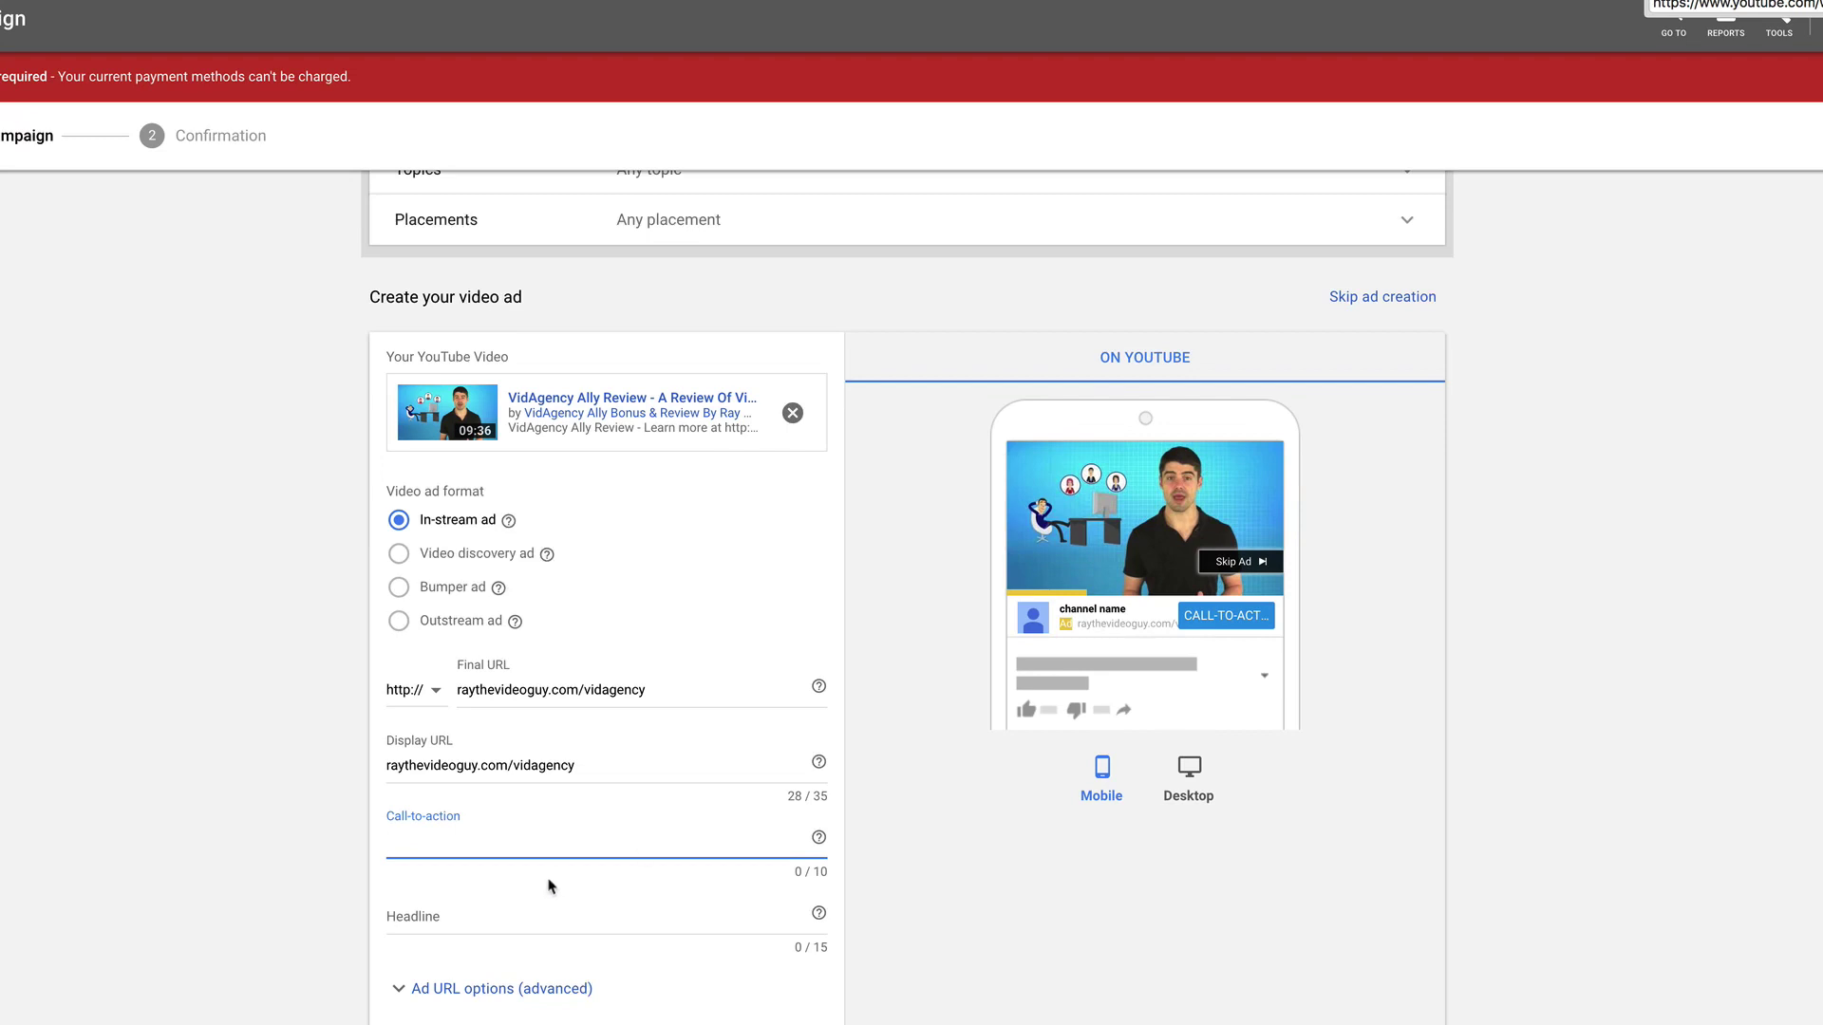
{"action": "type", "text": "Get It Now"}
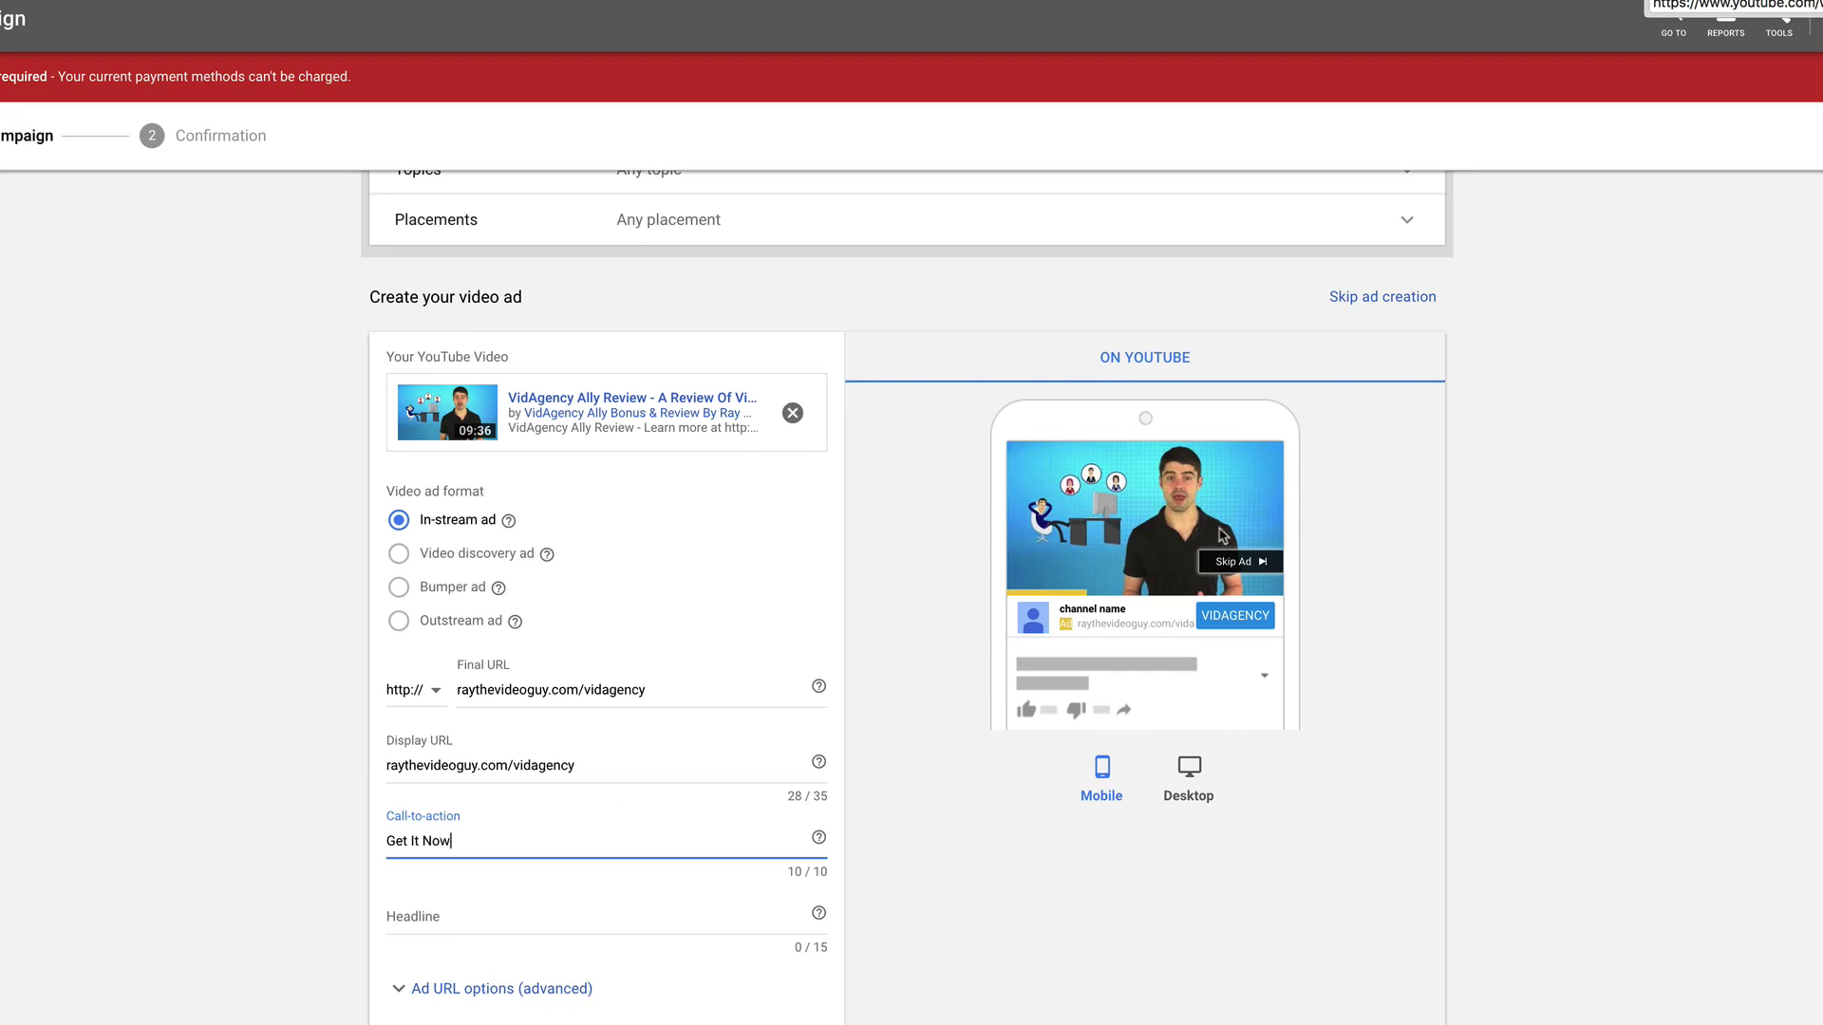
{"action": "left_click", "coordinate": [527, 954]}
{"action": "left_click", "coordinate": [445, 909]}
{"action": "type", "text": "VidAgency"}
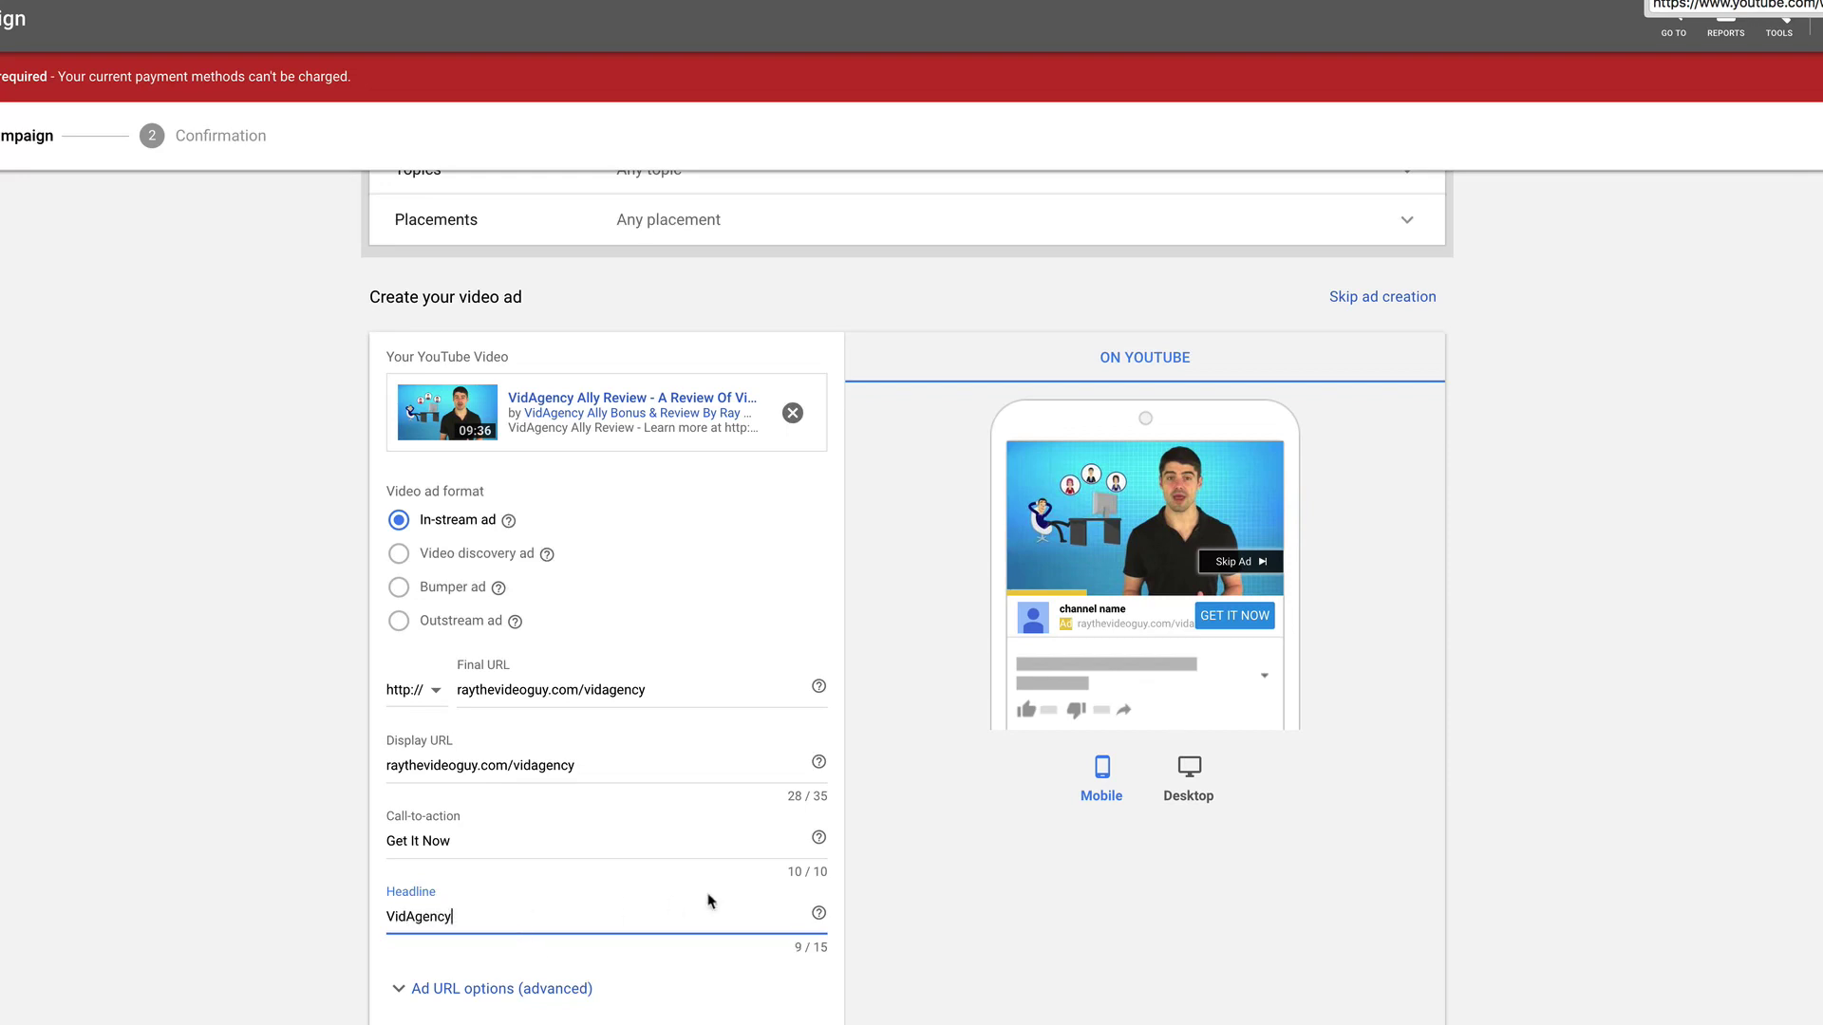
{"action": "left_click", "coordinate": [661, 944]}
{"action": "scroll", "coordinate": [874, 924], "scroll_direction": "down", "scroll_amount": 3}
{"action": "scroll", "coordinate": [655, 907], "scroll_direction": "down", "scroll_amount": 4}
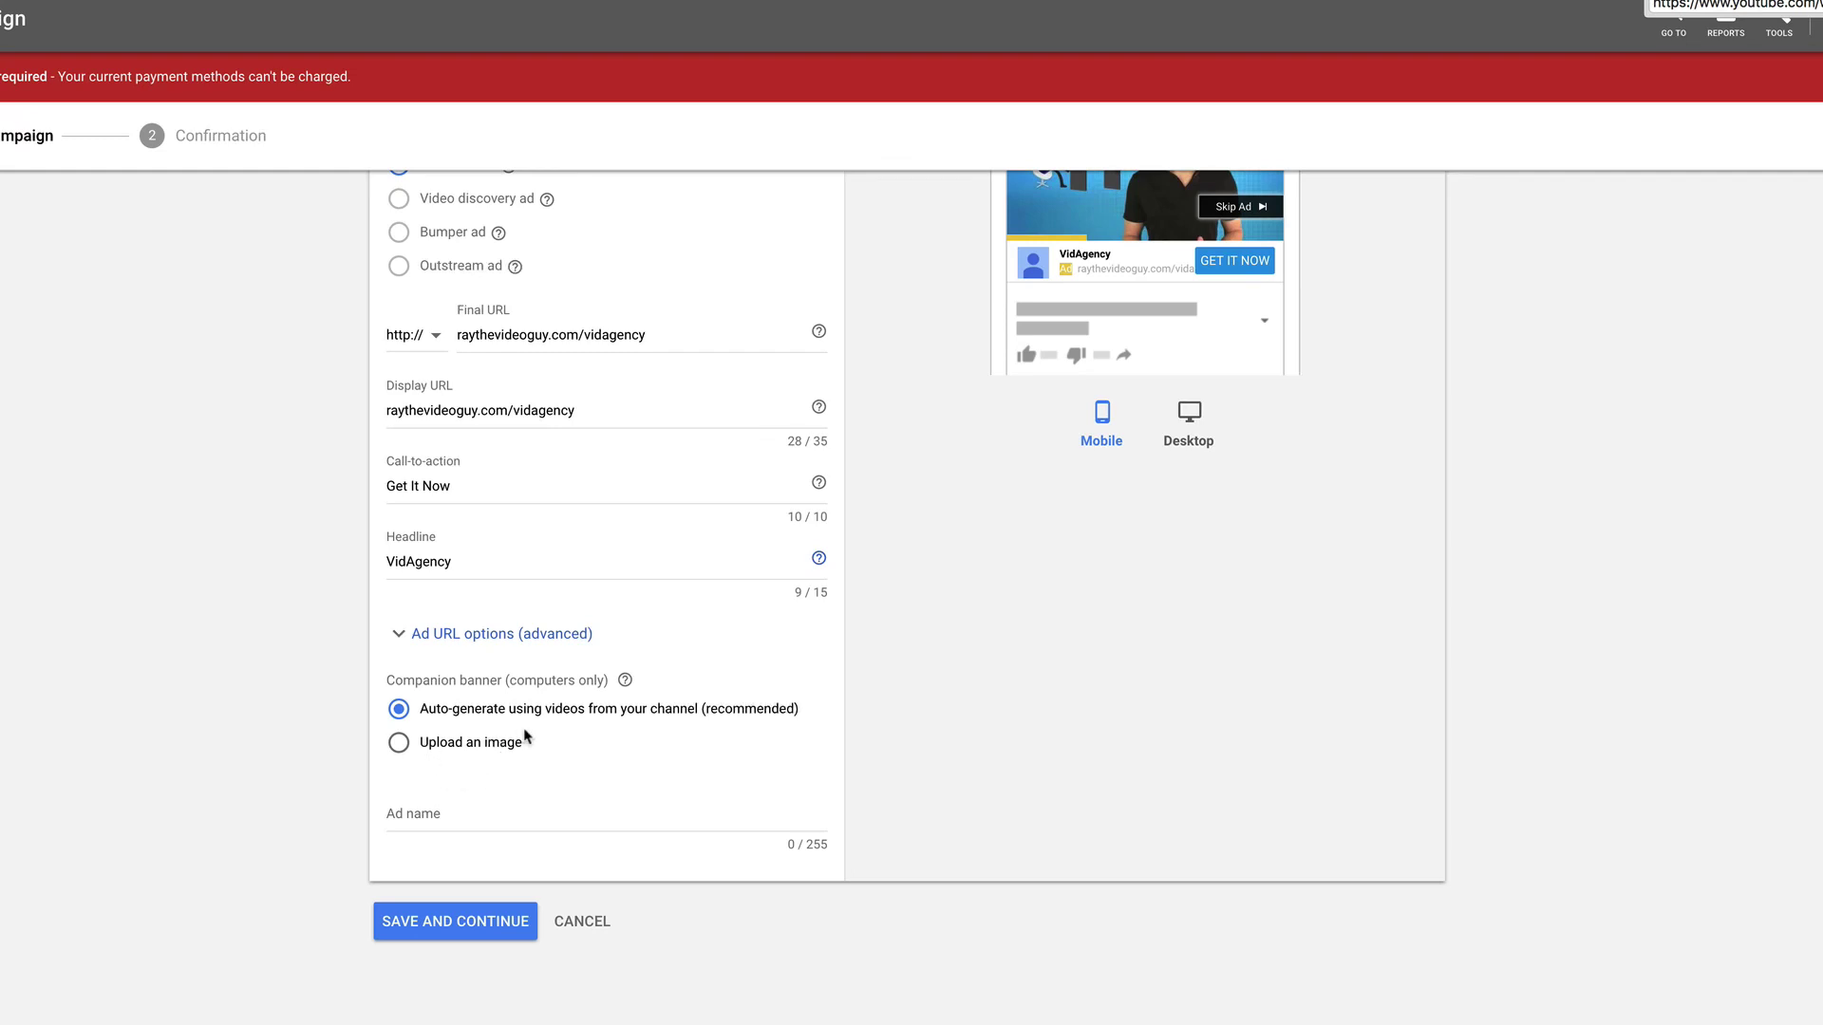
Step: Save the ad, name it 'VidAgency 1', and submit to finish the campaign
{"action": "left_click", "coordinate": [440, 935]}
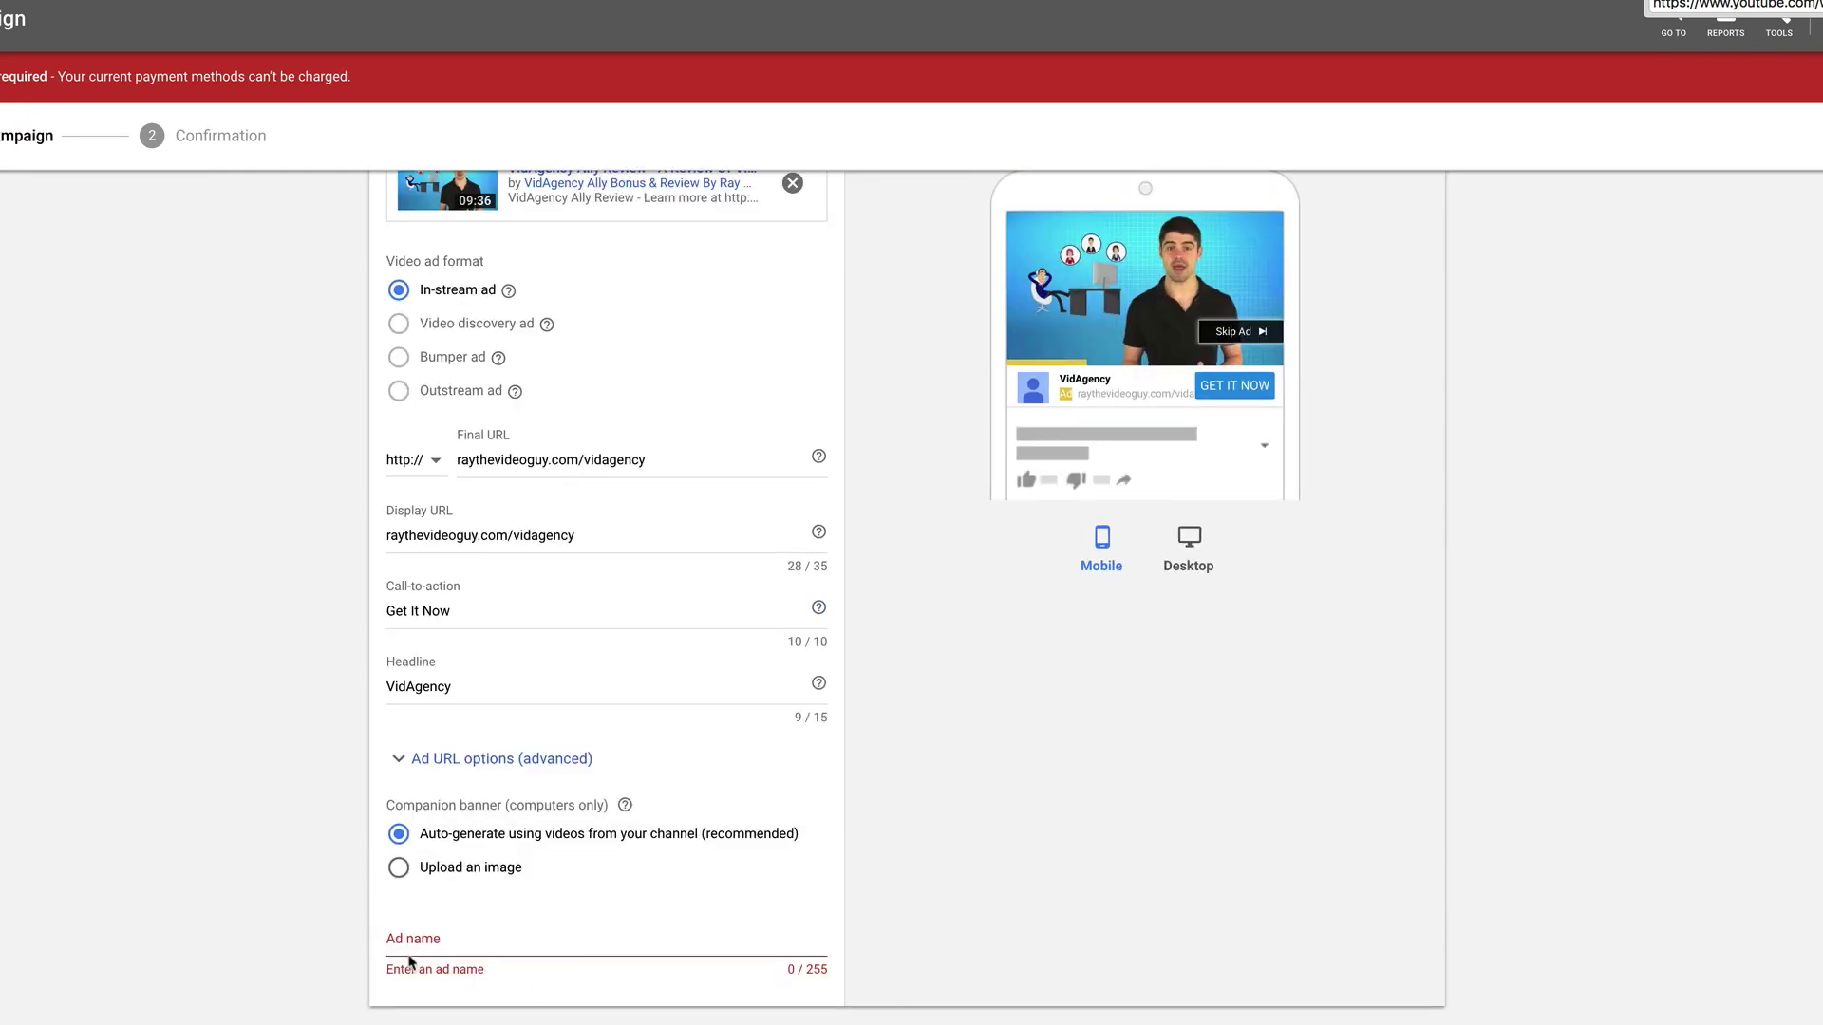
{"action": "left_click", "coordinate": [414, 945]}
{"action": "type", "text": "VidAgency 1"}
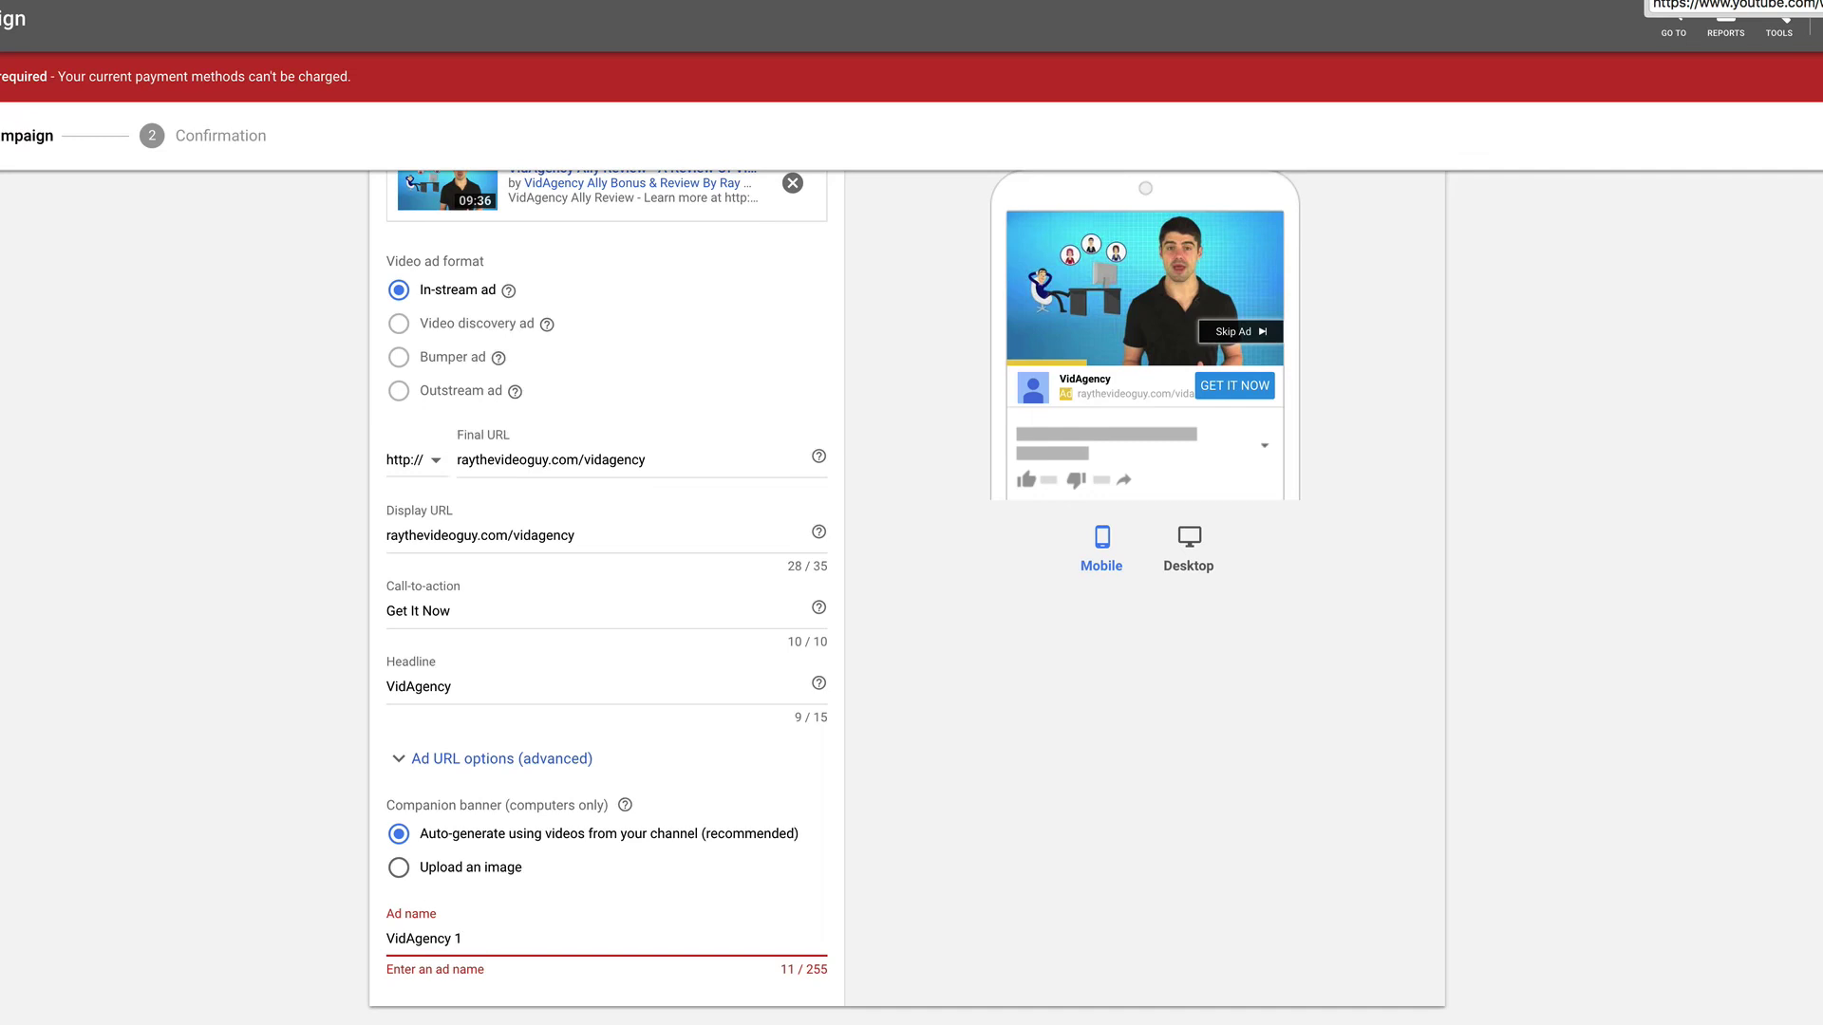
{"action": "key", "text": "Tab"}
{"action": "key", "text": "Return"}
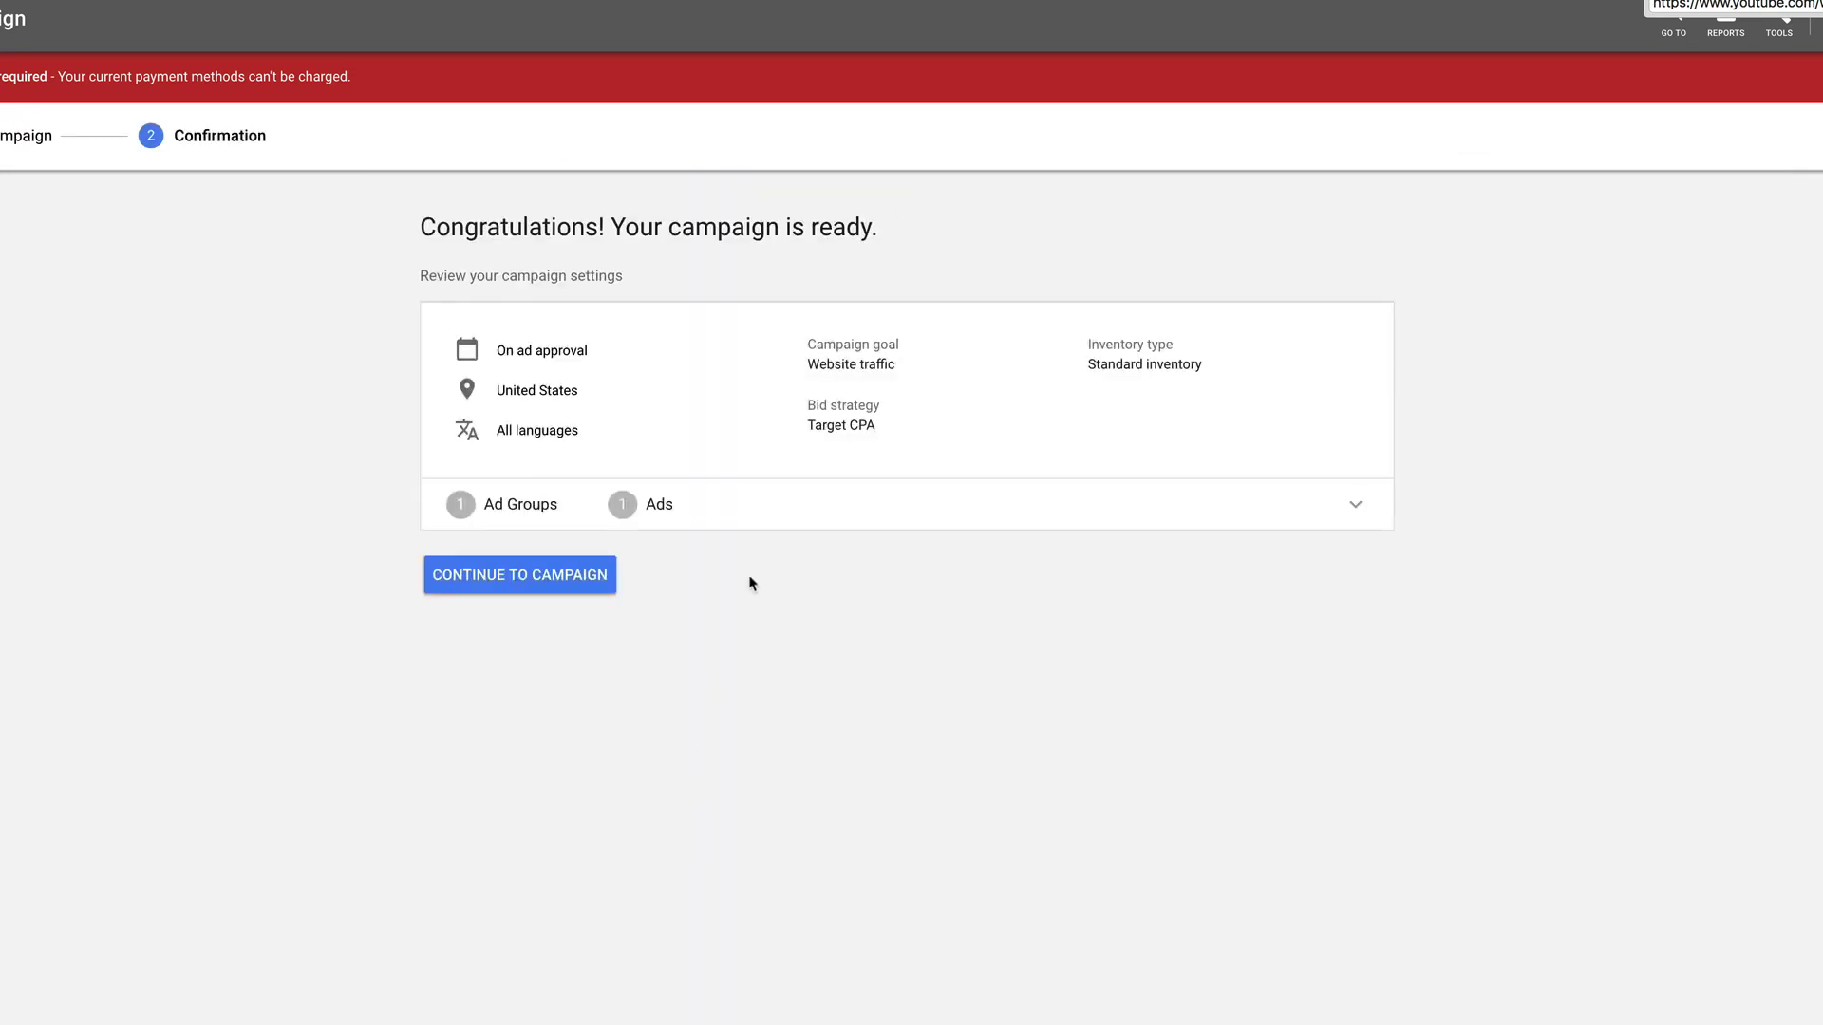
Step: Go to the new campaign's VidAgency ad group and set the VidAgency 1 ad's status to Paused
{"action": "left_click", "coordinate": [539, 586]}
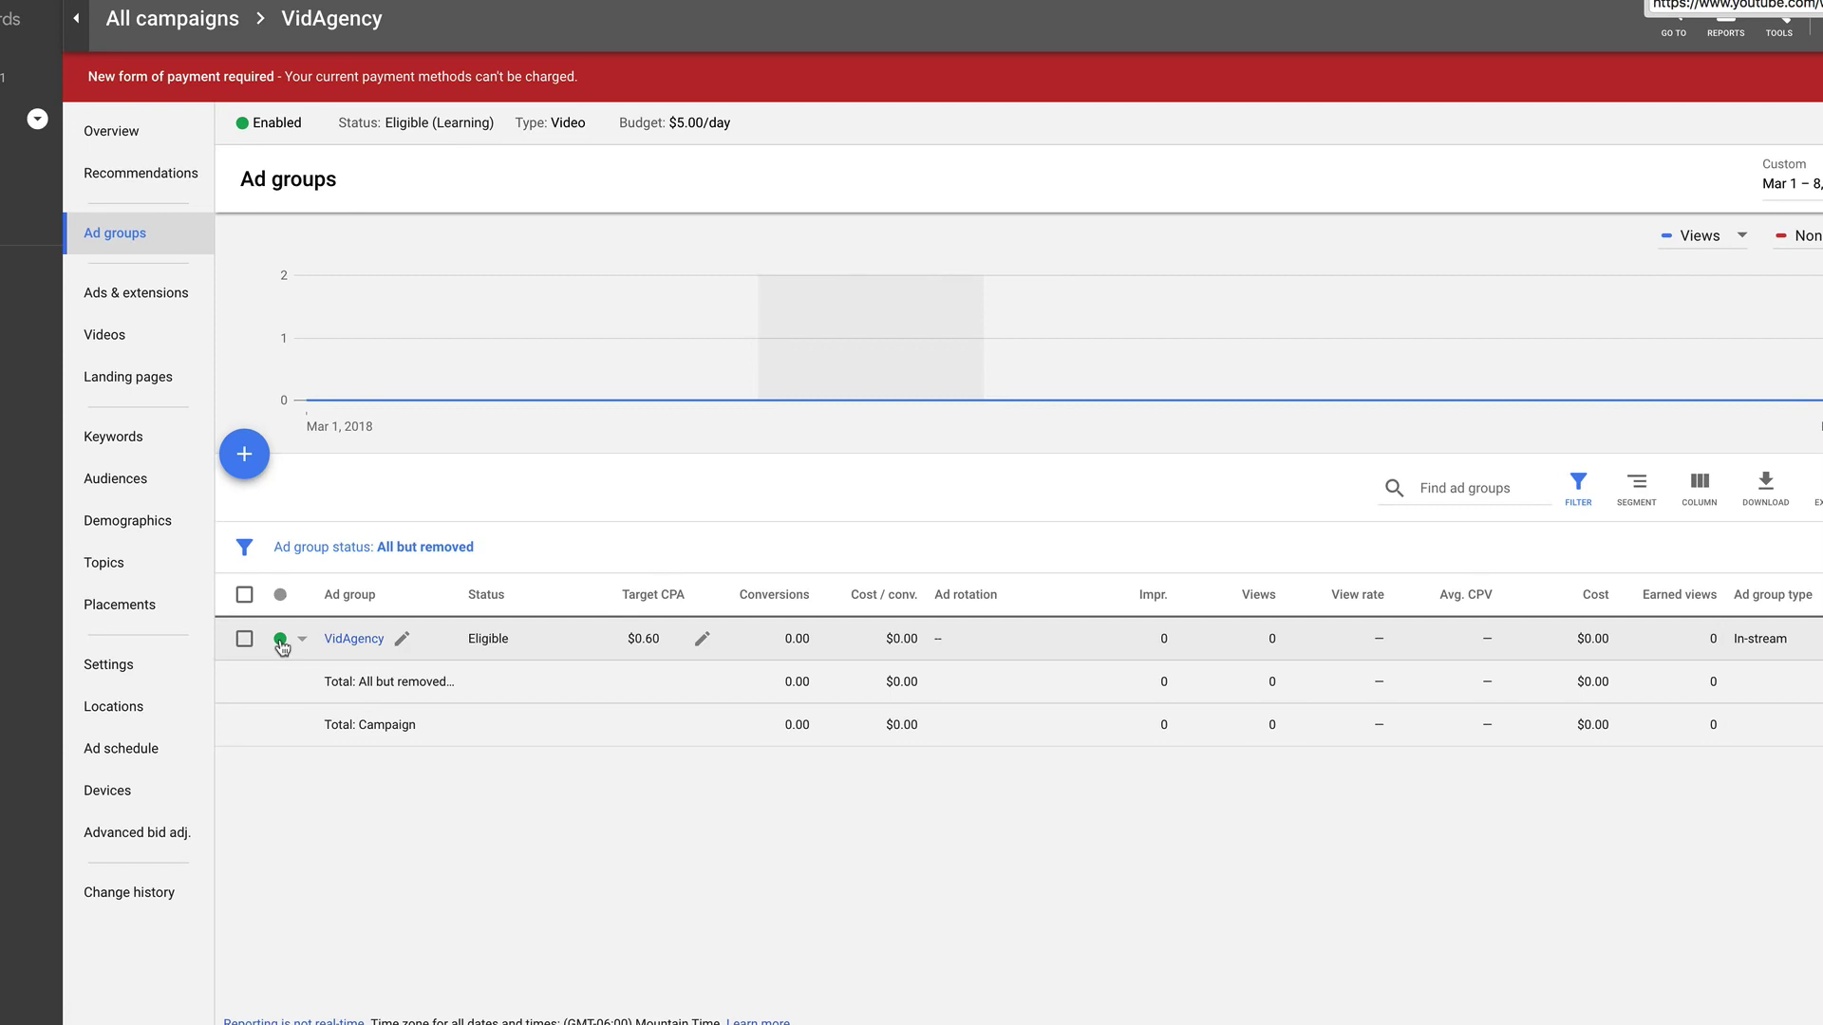
{"action": "left_click", "coordinate": [370, 642]}
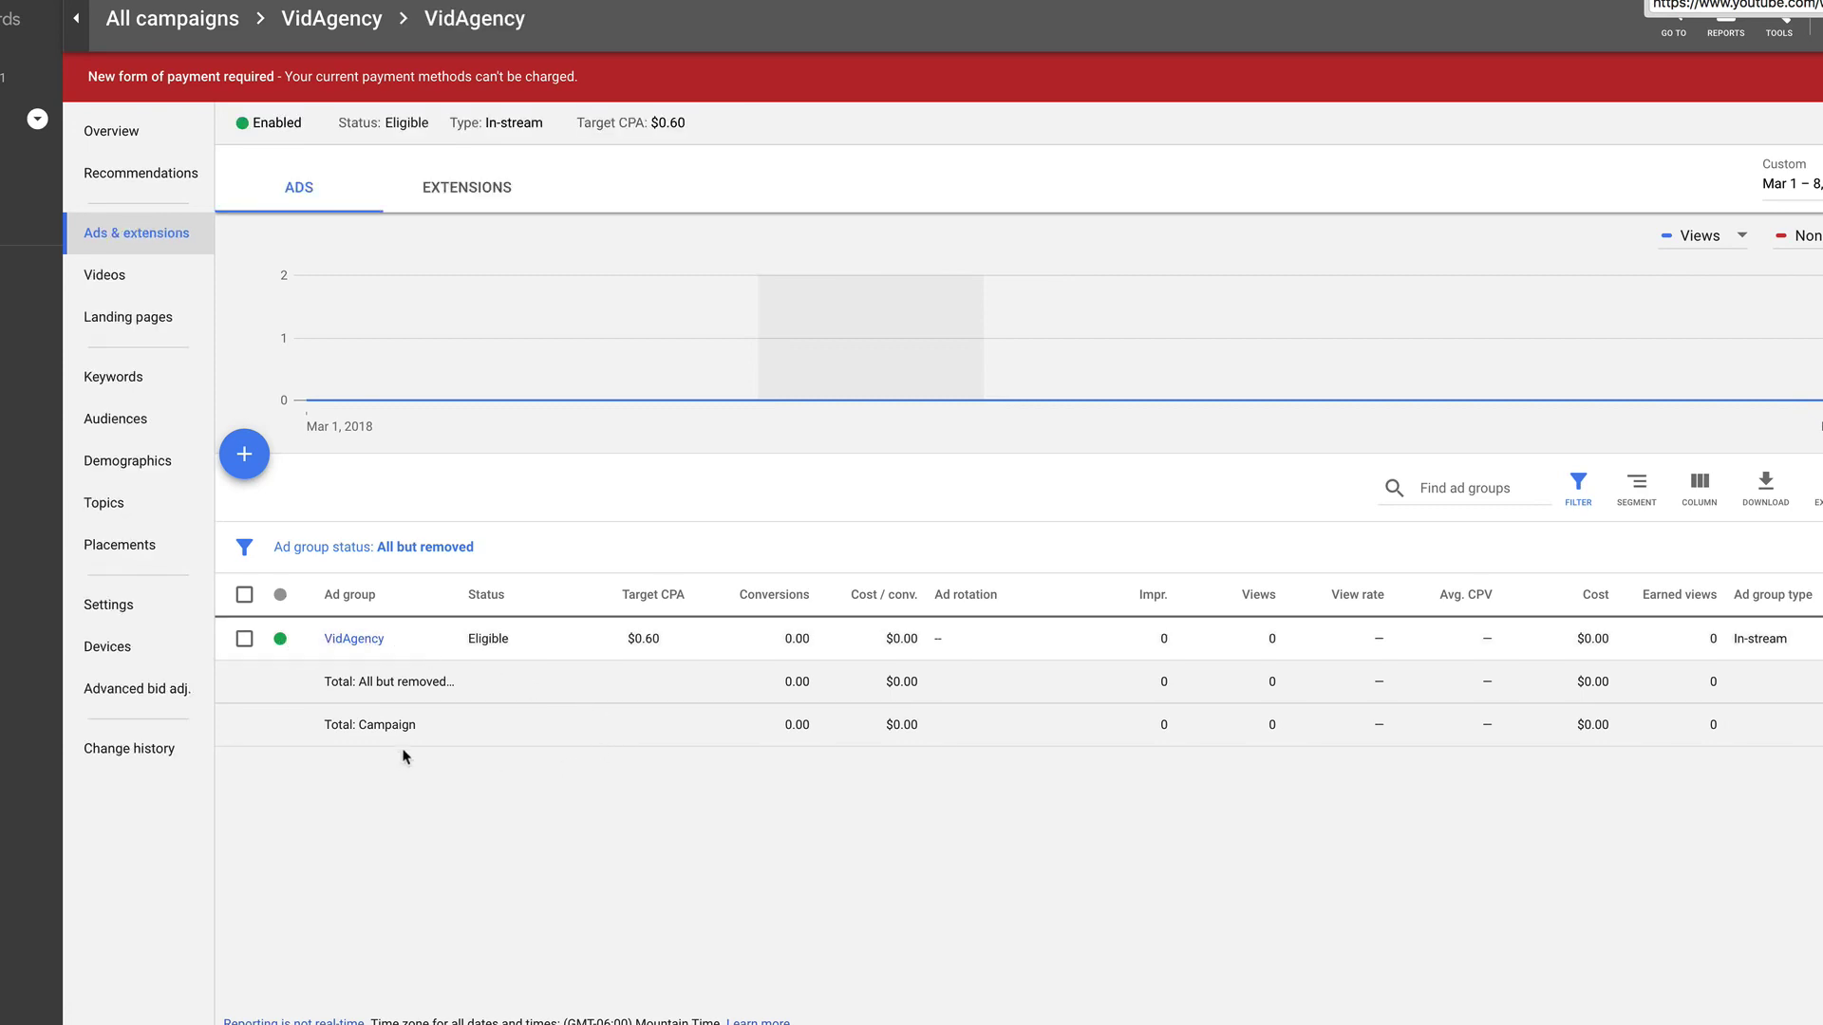
{"action": "mouse_move", "coordinate": [275, 711]}
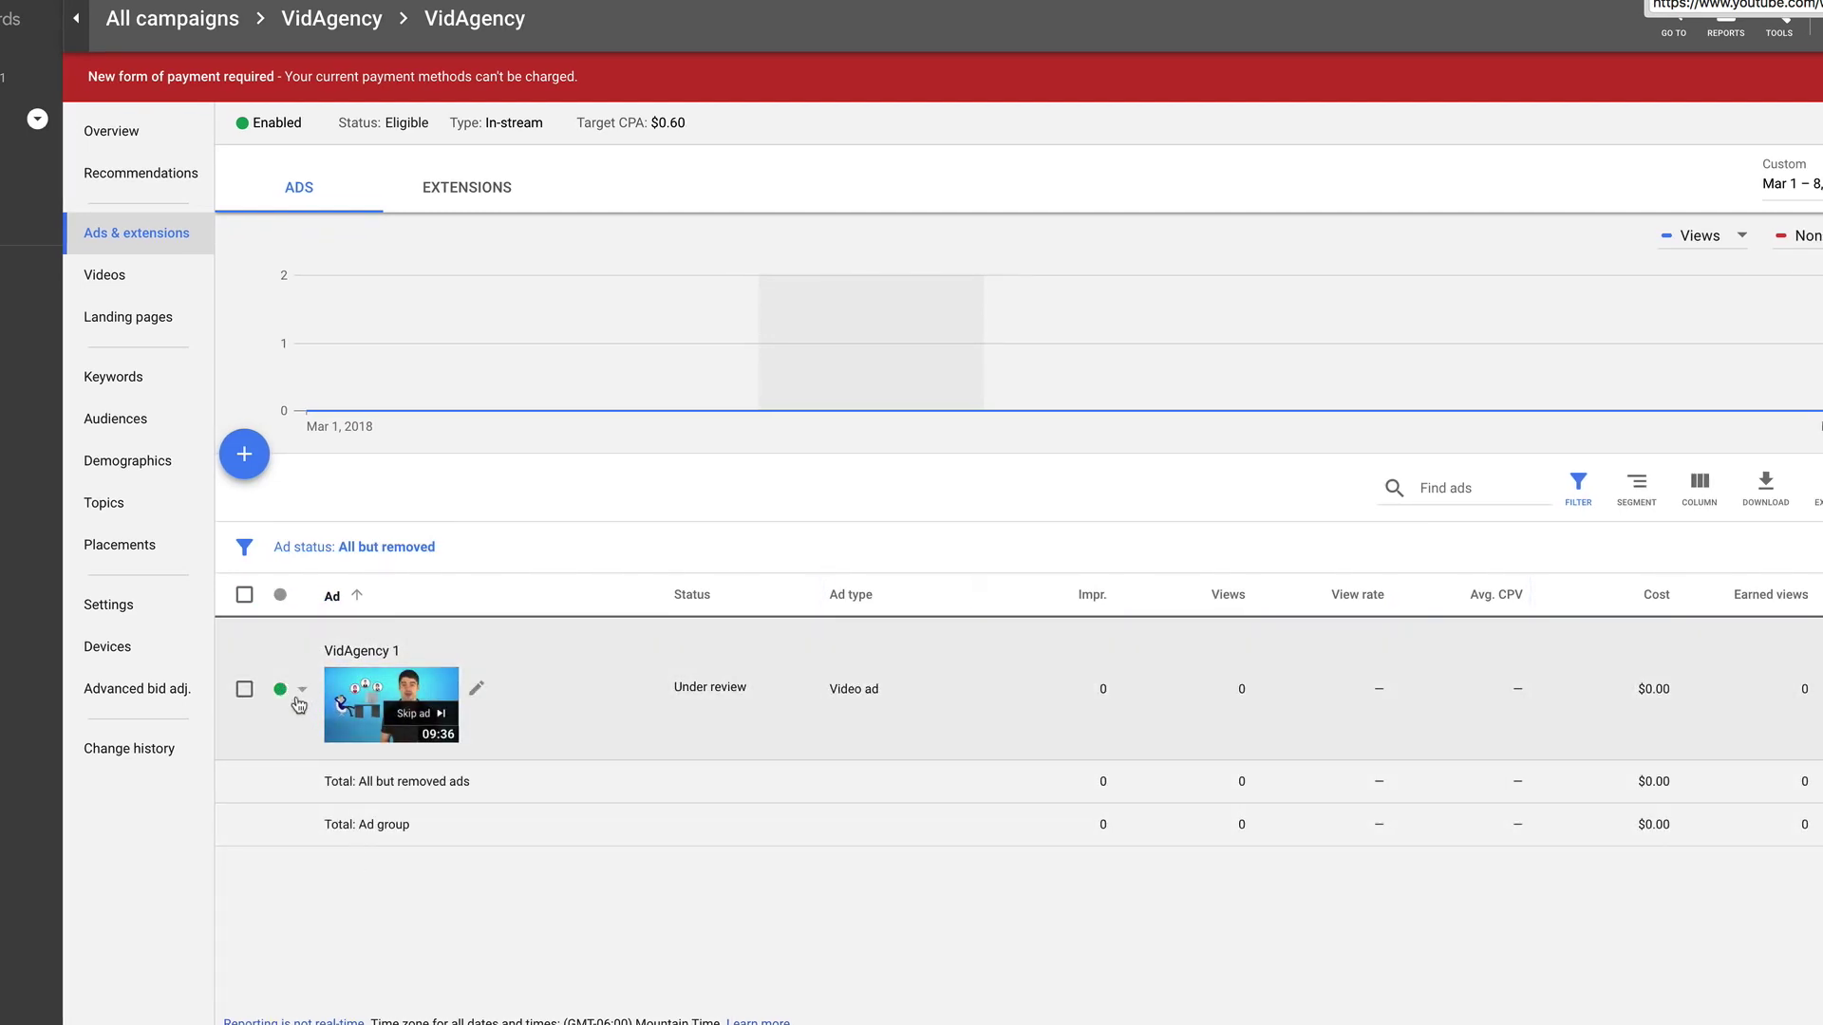
{"action": "left_click", "coordinate": [281, 699]}
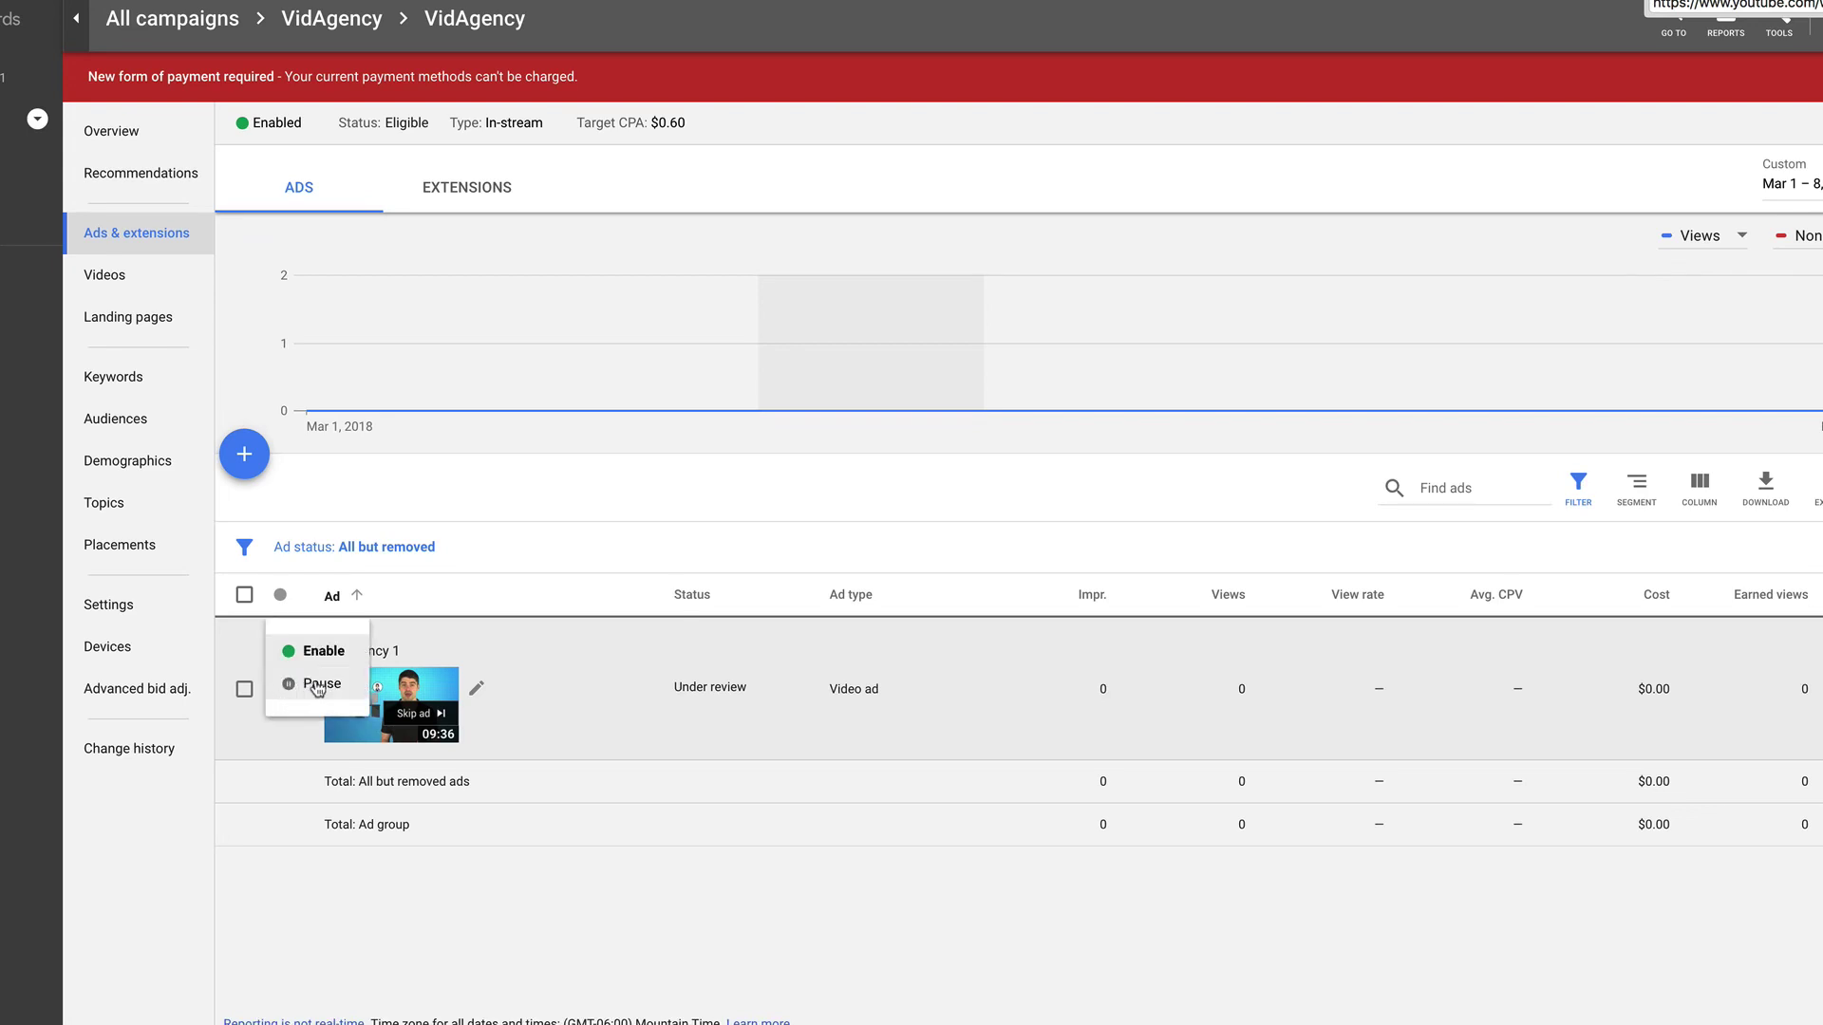
{"action": "left_click", "coordinate": [318, 685]}
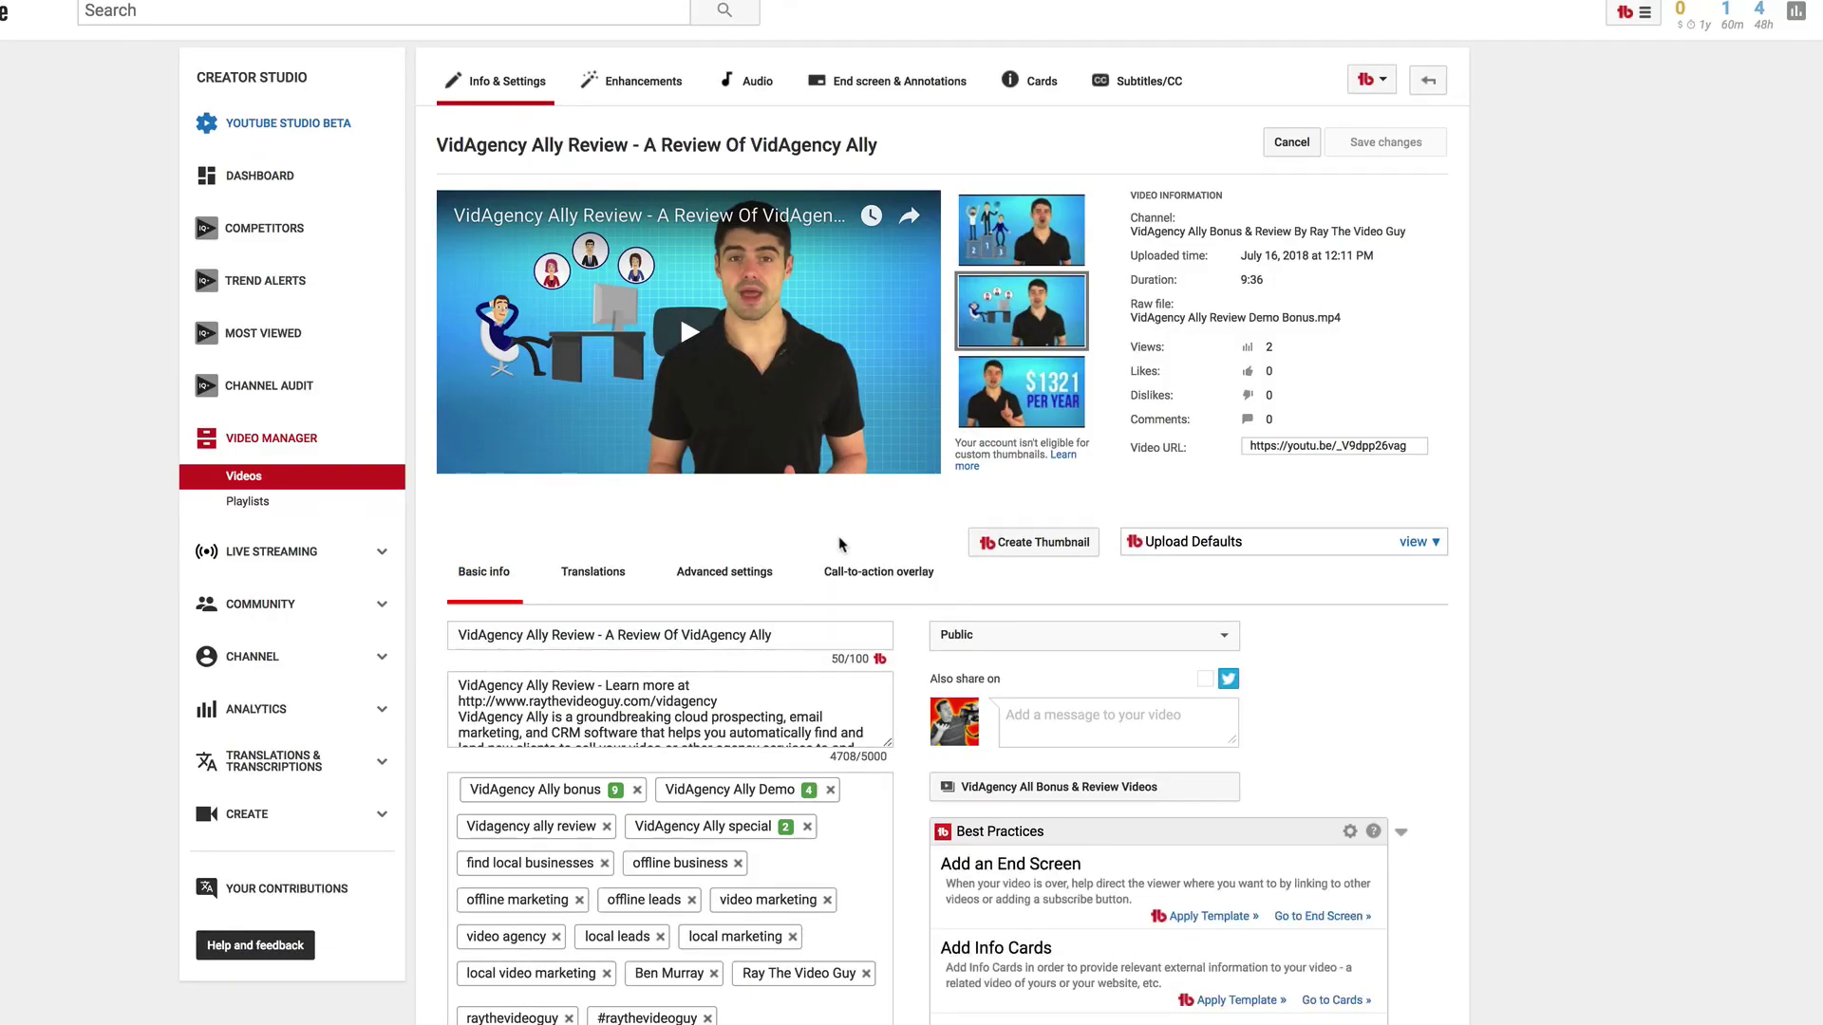
Step: Give the call-to-action overlay the headline 'VidAgency Bonus Page' and display URL raythevideoguy.com/vidagency
{"action": "left_click", "coordinate": [888, 579]}
{"action": "left_click", "coordinate": [570, 652]}
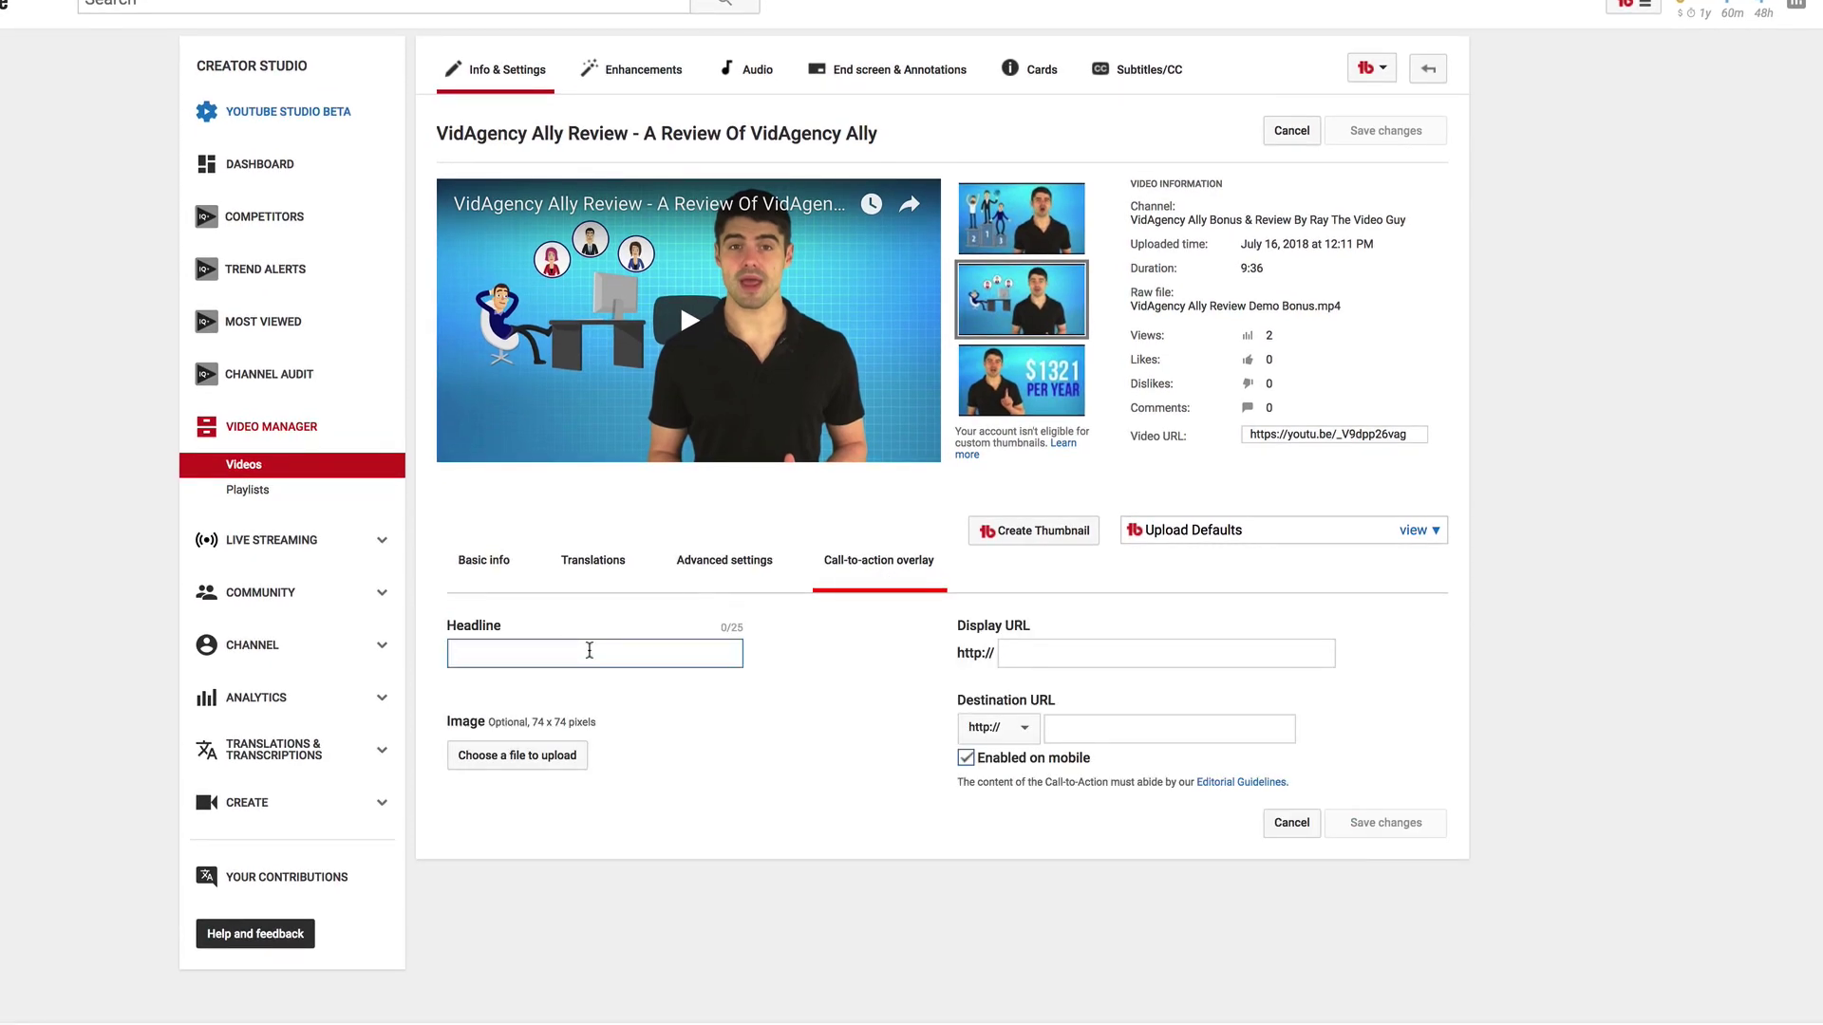
{"action": "type", "text": "Vid"}
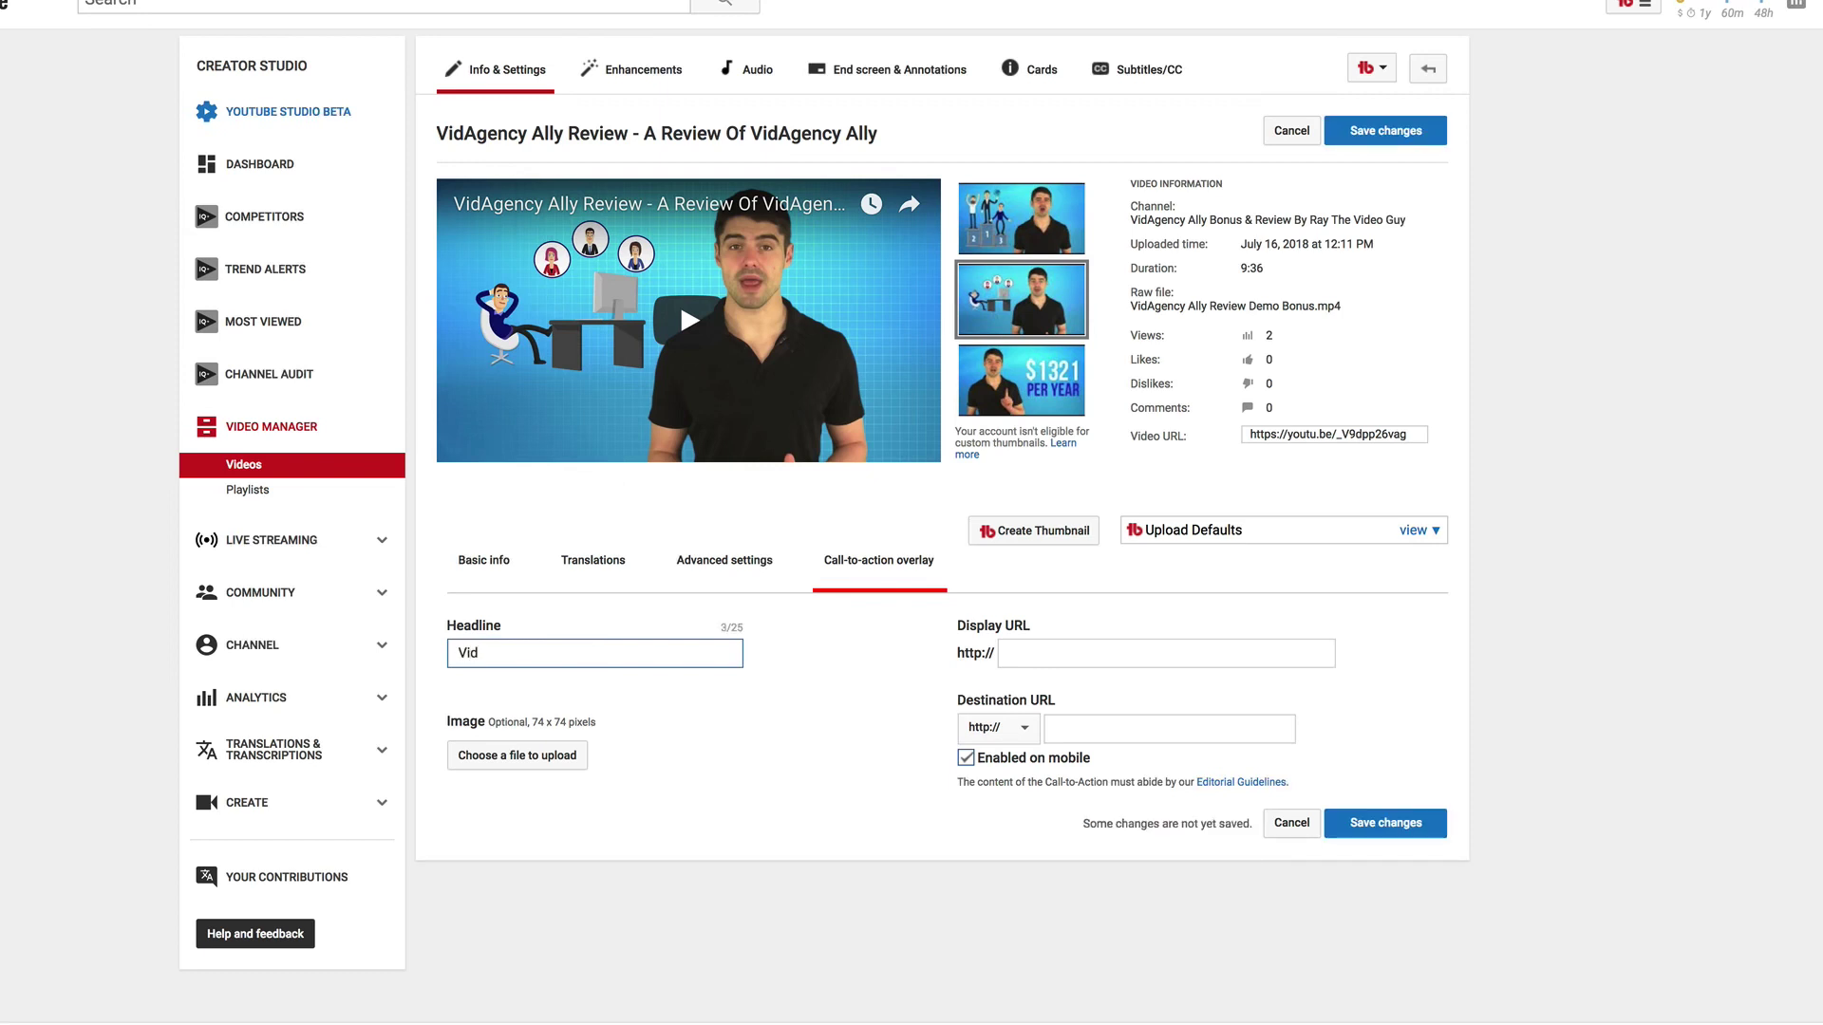
{"action": "type", "text": "Agency Bonus Page"}
{"action": "left_click", "coordinate": [1052, 655]}
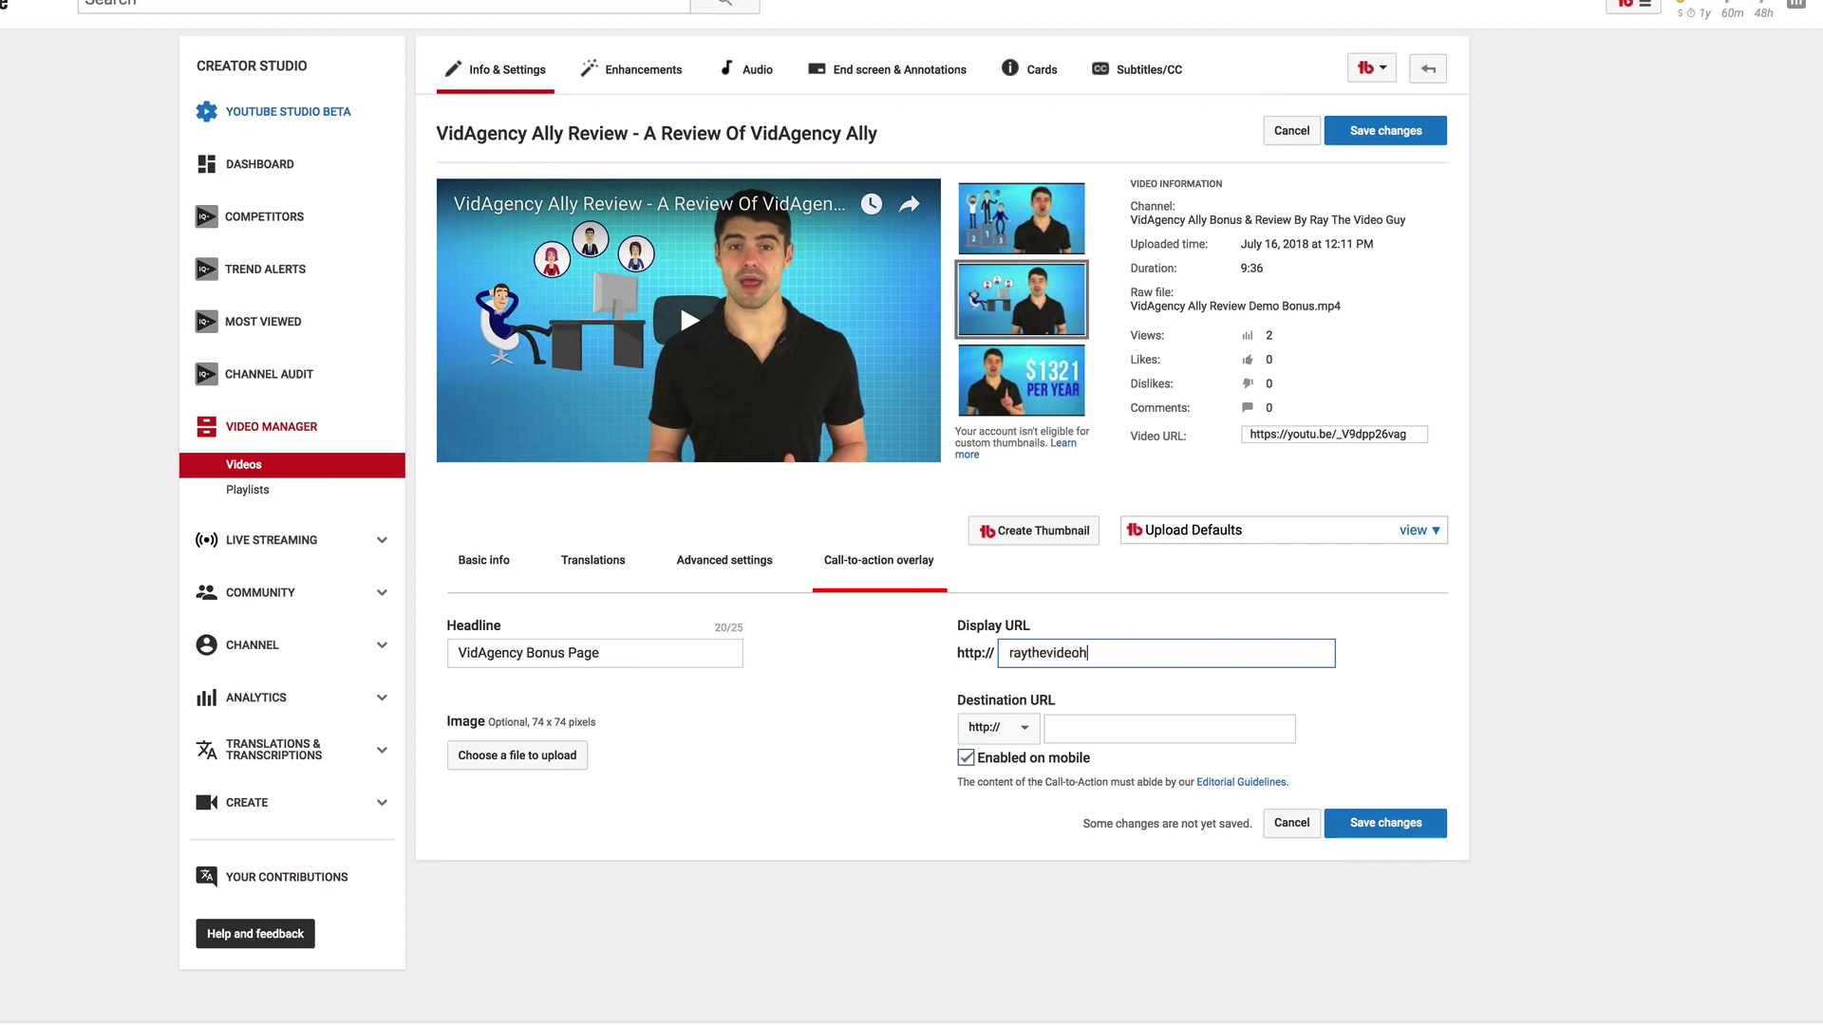
{"action": "type", "text": "raythevideoguy/"}
{"action": "type", "text": "vidagency"}
{"action": "left_click", "coordinate": [1059, 731]}
{"action": "left_click", "coordinate": [1189, 649]}
{"action": "left_click_drag", "start_coordinate": [1189, 649], "coordinate": [1104, 633]}
{"action": "key", "text": "super+c"}
{"action": "left_click", "coordinate": [1097, 733]}
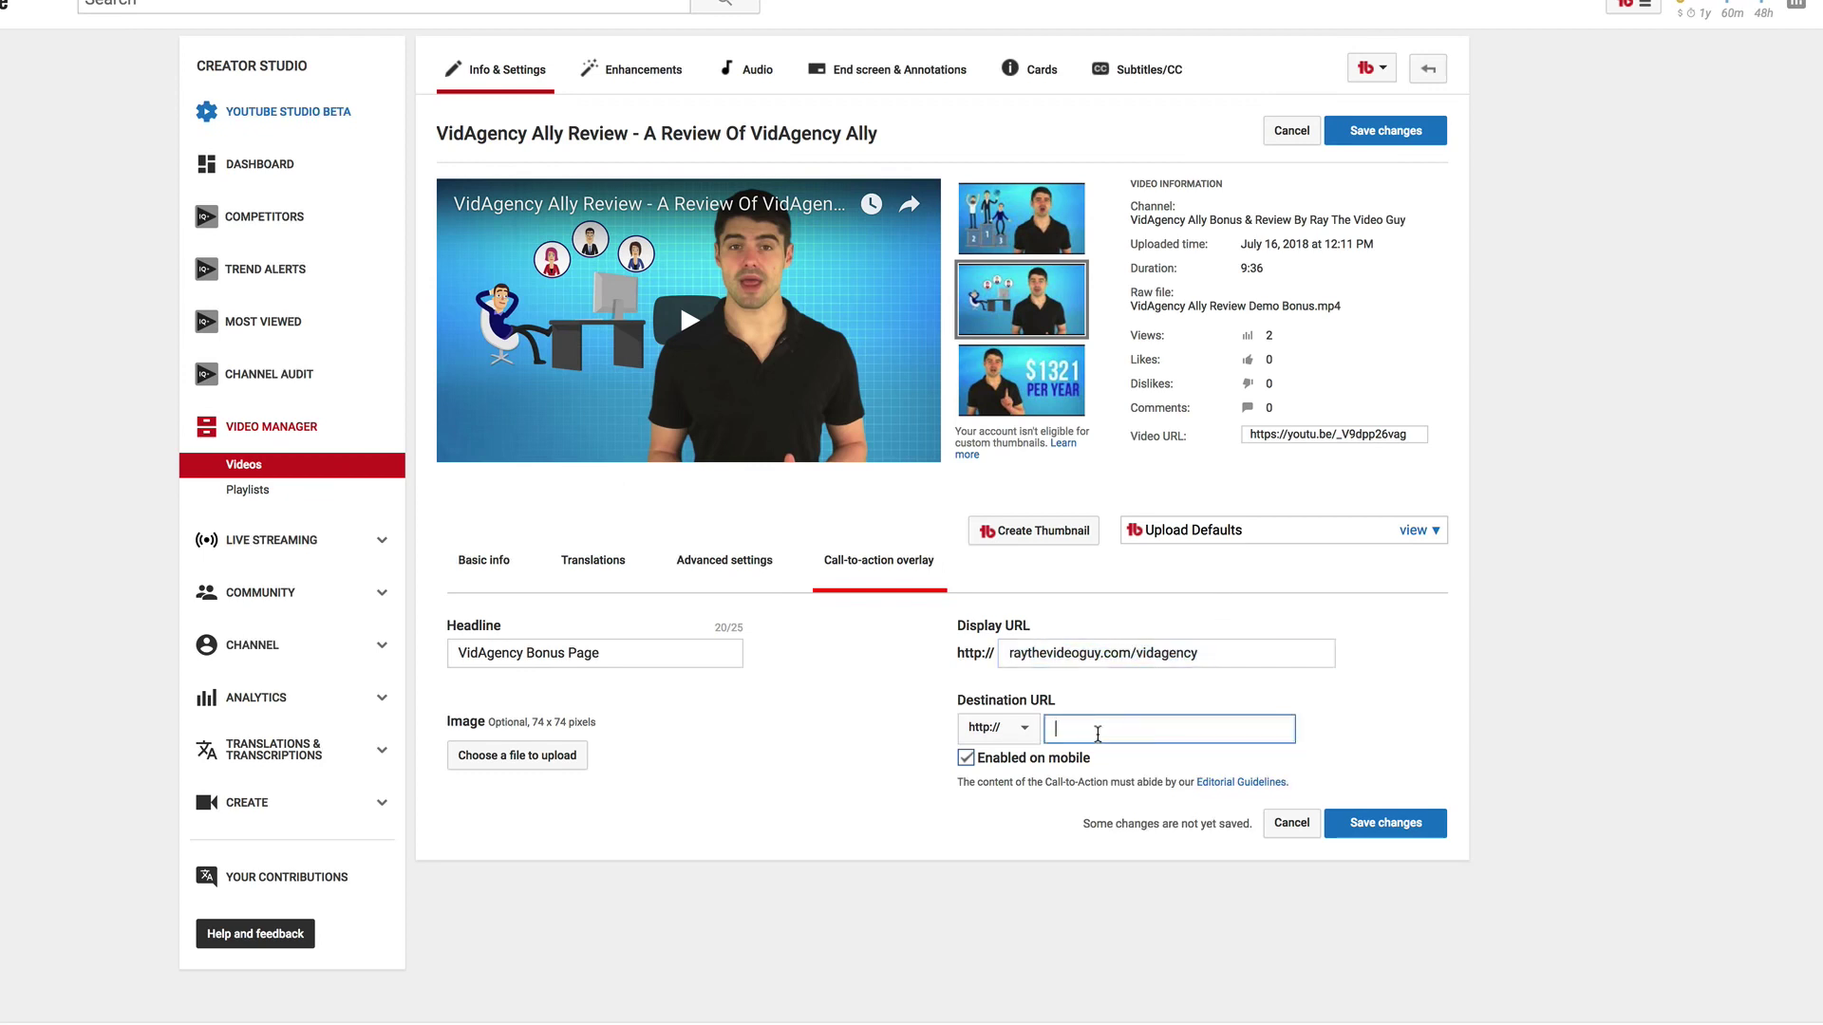
{"action": "type", "text": "www."}
{"action": "key", "text": "super+v"}
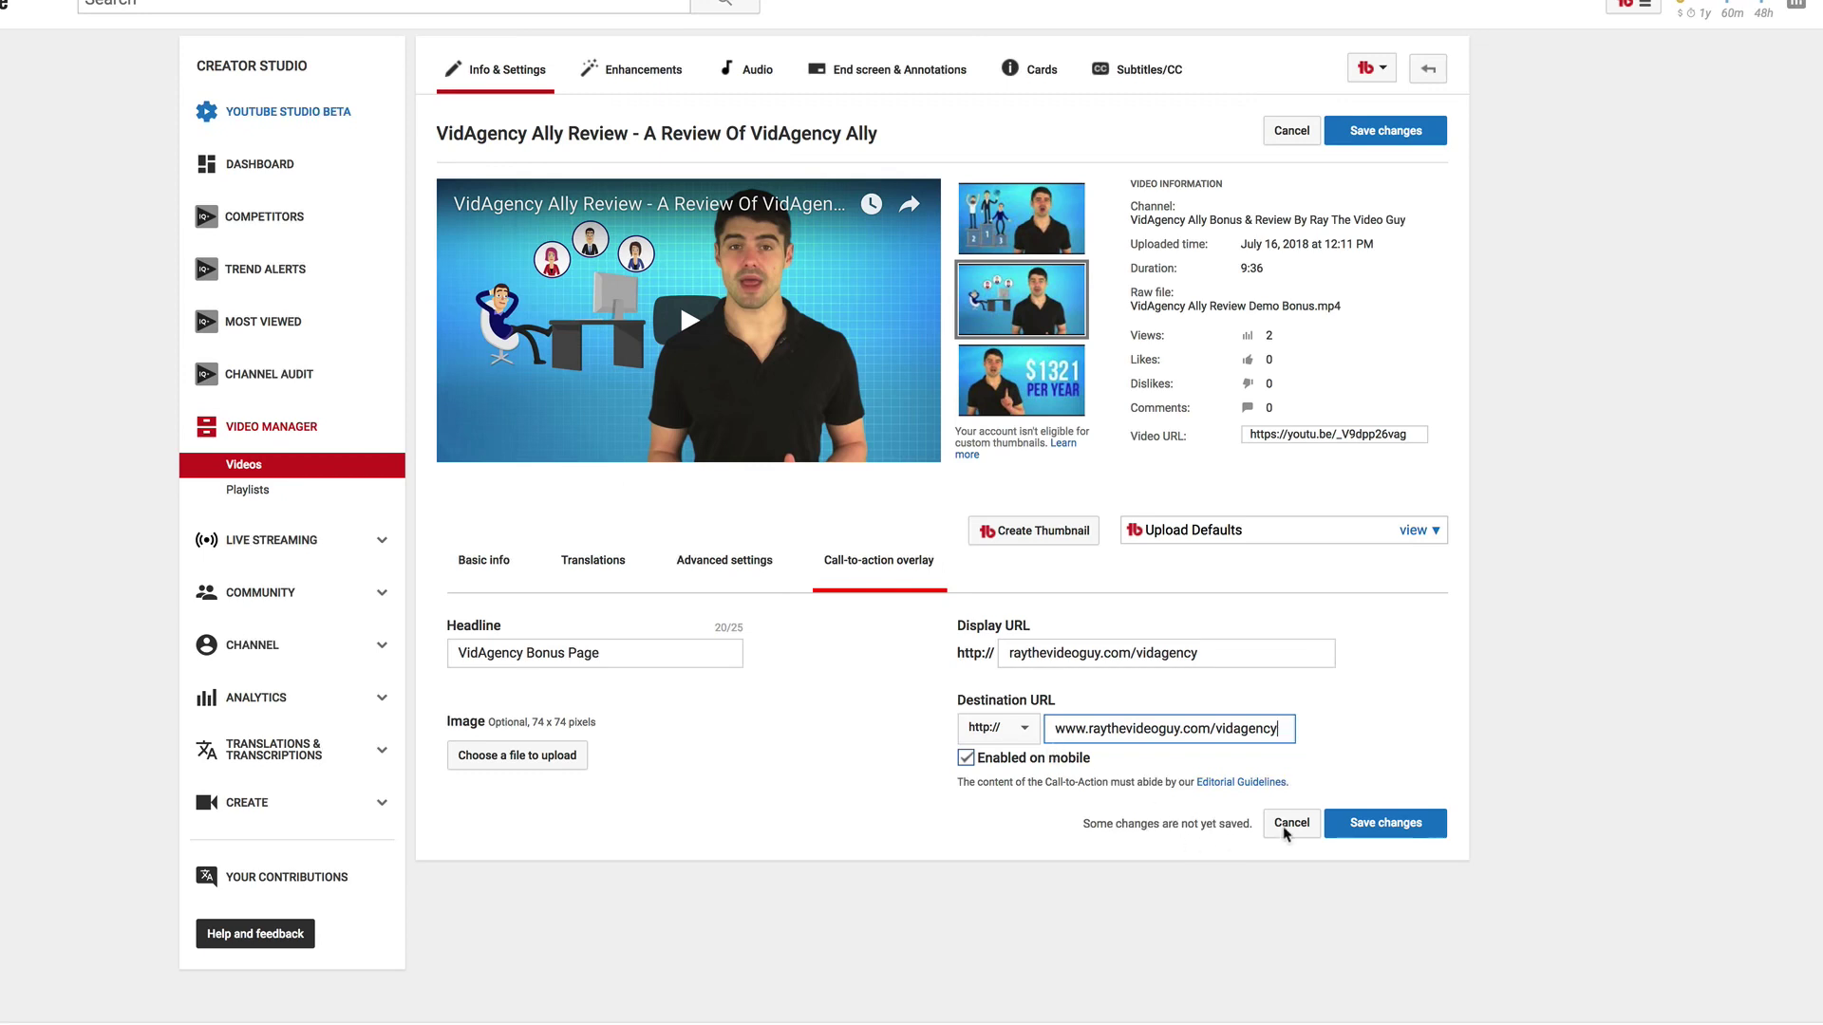
Step: Save the overlay, then select the video's youtu.be short link and open Chrome's File menu
{"action": "left_click", "coordinate": [1401, 824]}
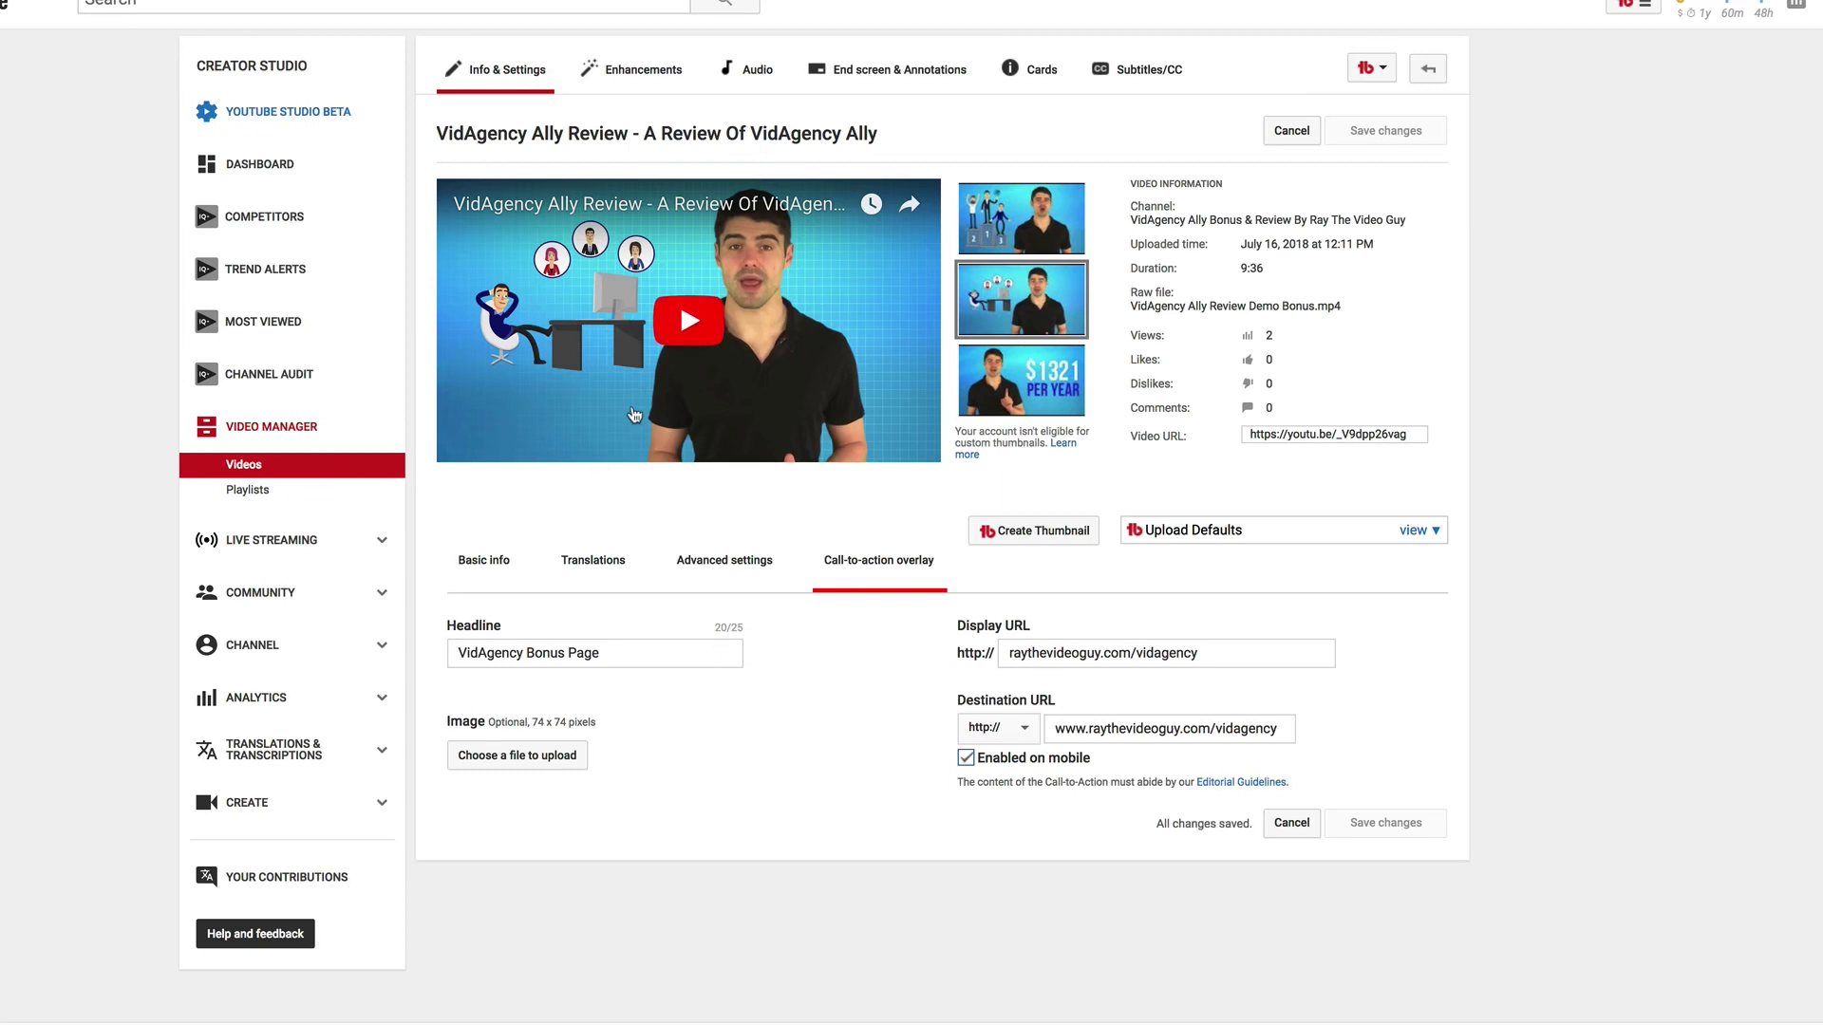
{"action": "mouse_move", "coordinate": [982, 361]}
{"action": "left_click", "coordinate": [1380, 435]}
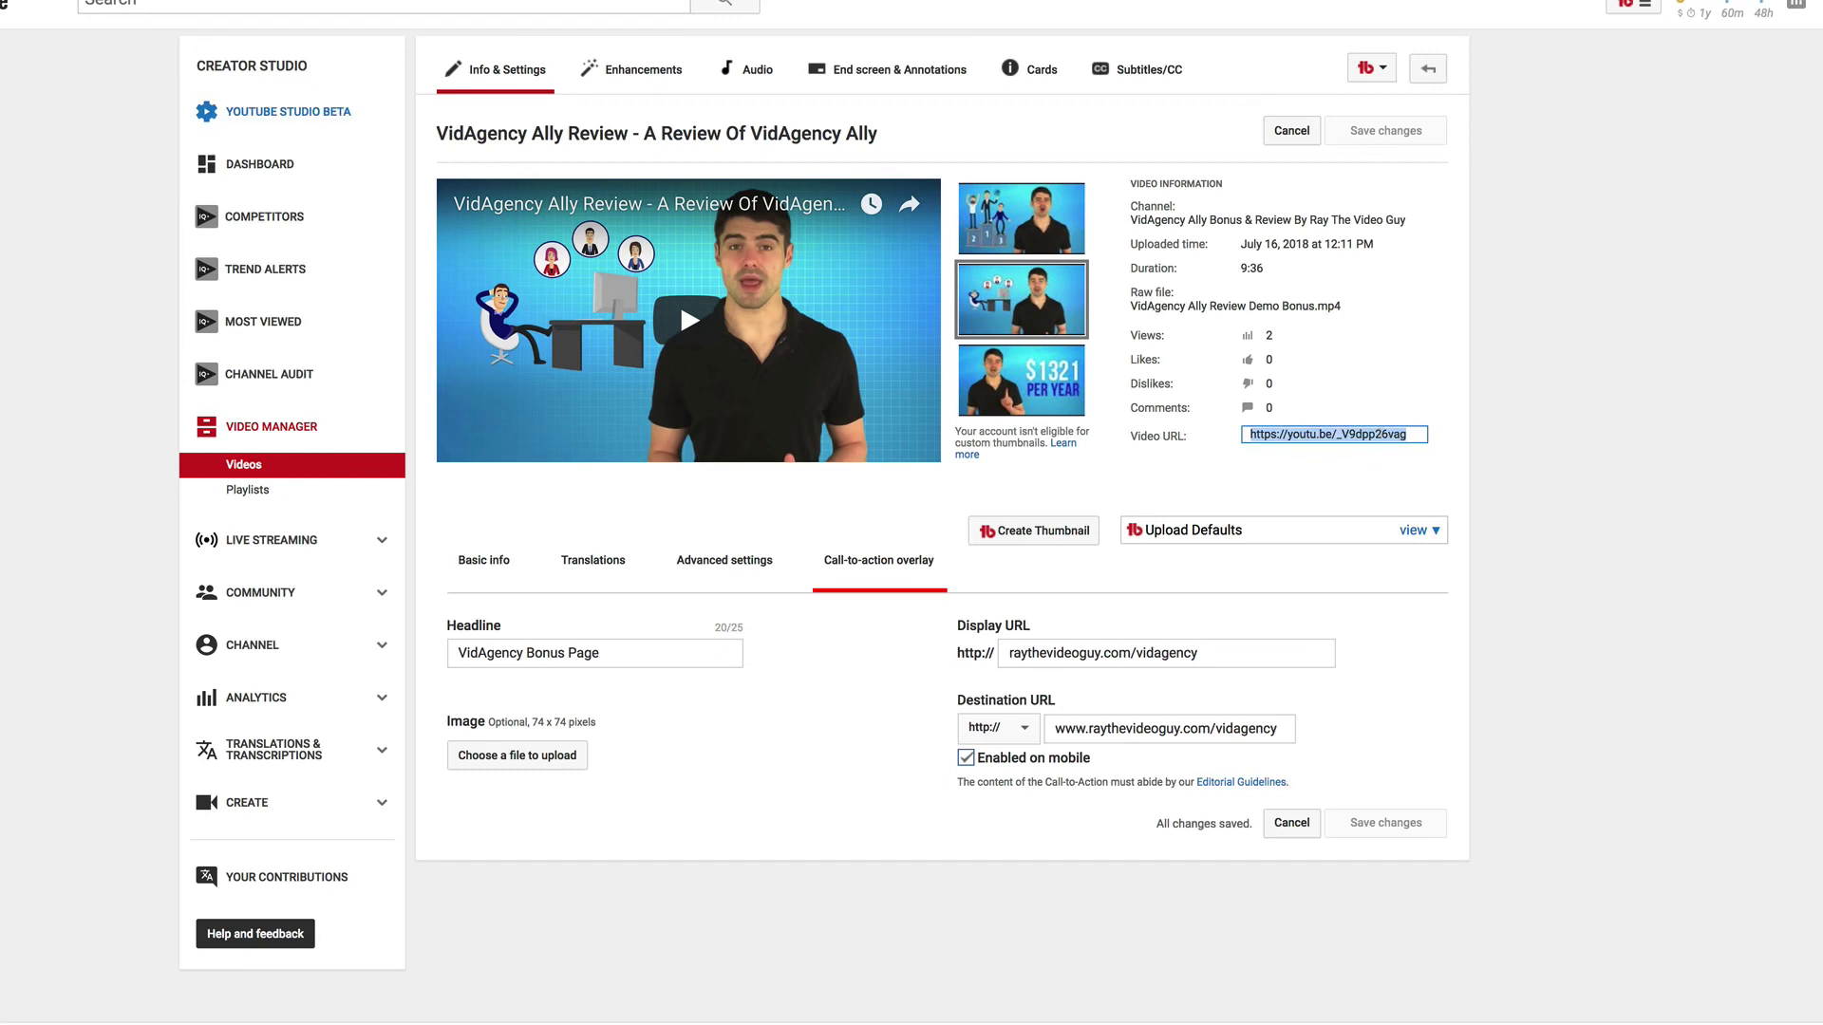
{"action": "left_click", "coordinate": [19, 0]}
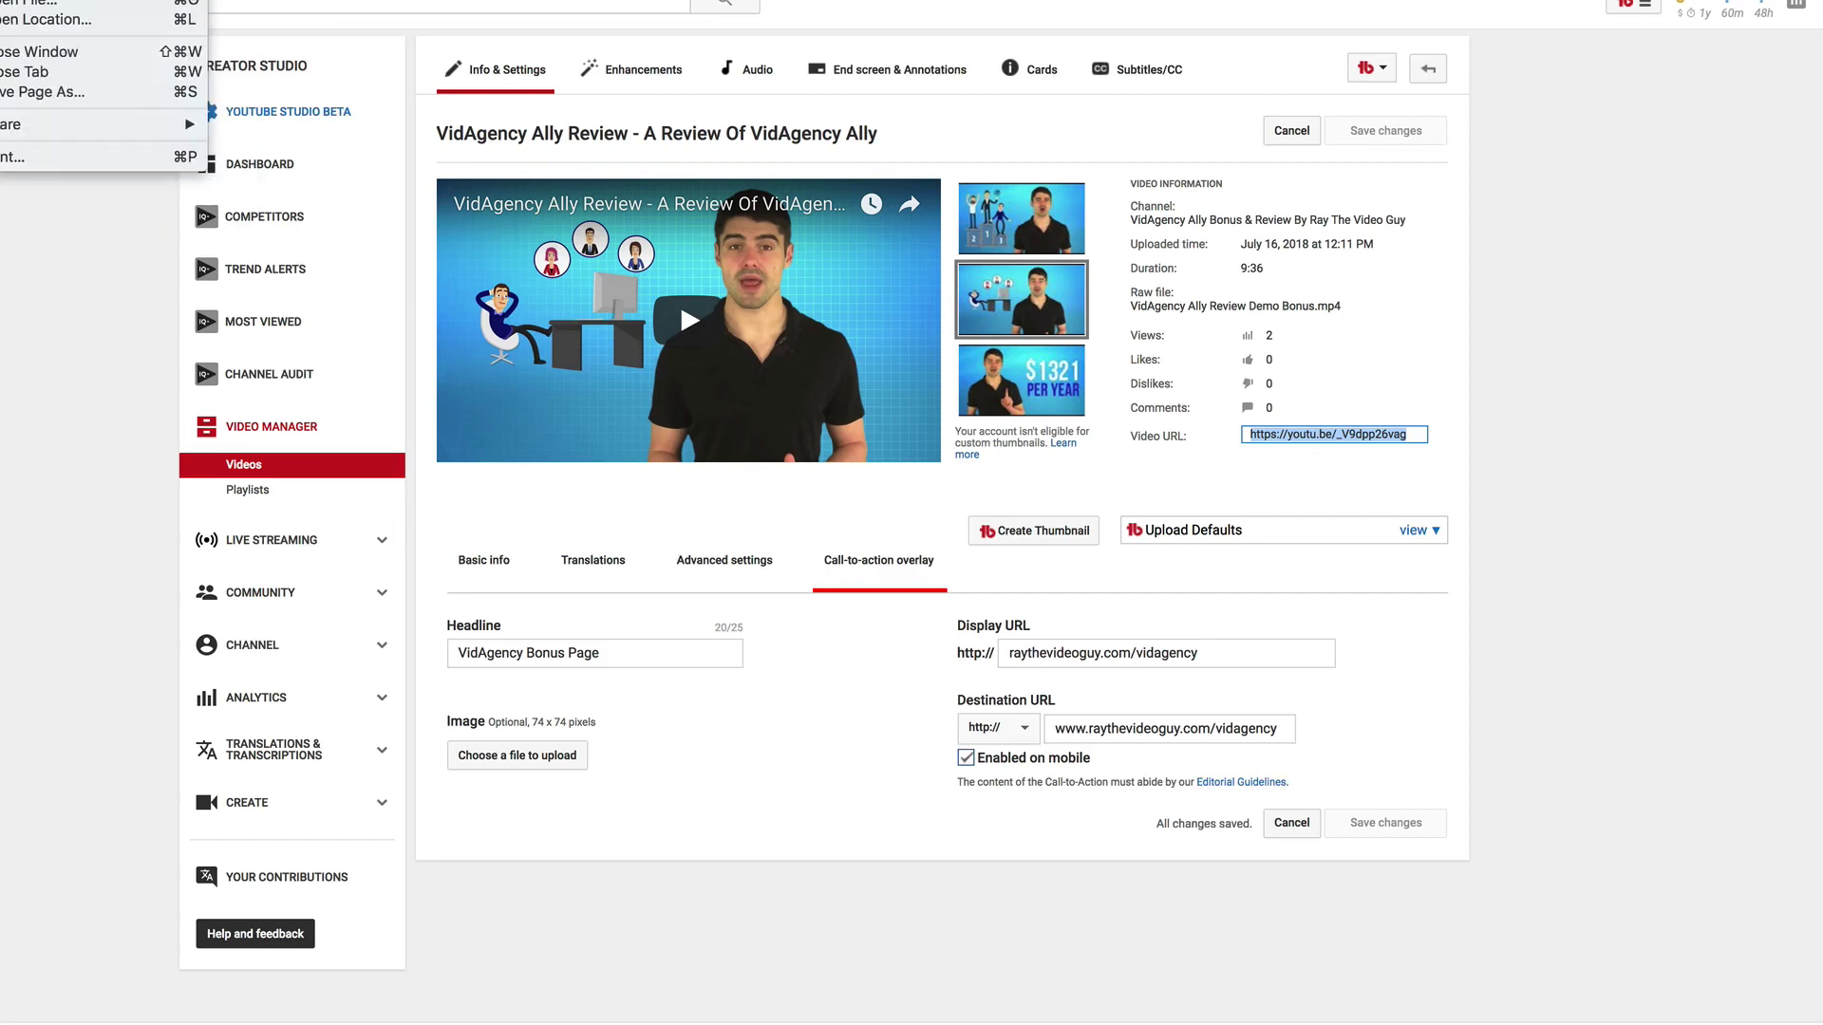
Step: Open a new Chrome incognito window with Cmd+Shift+N
{"action": "key", "text": "super+shift+n"}
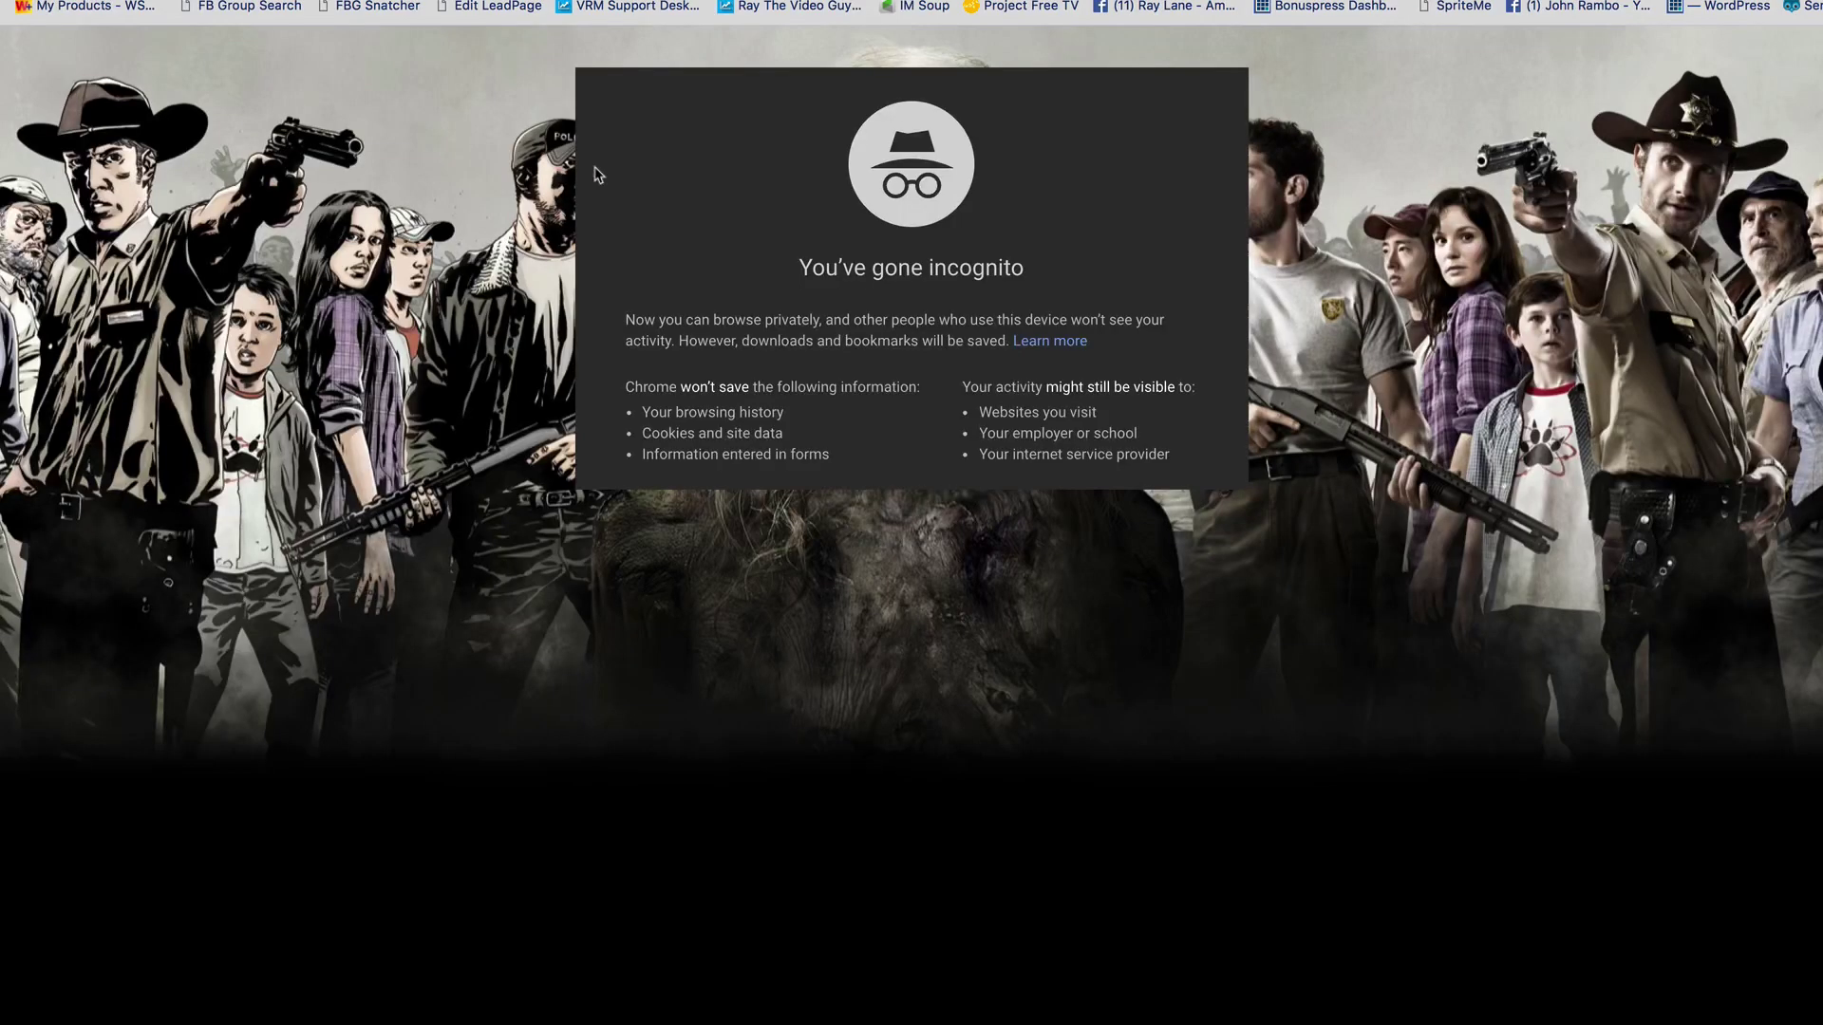